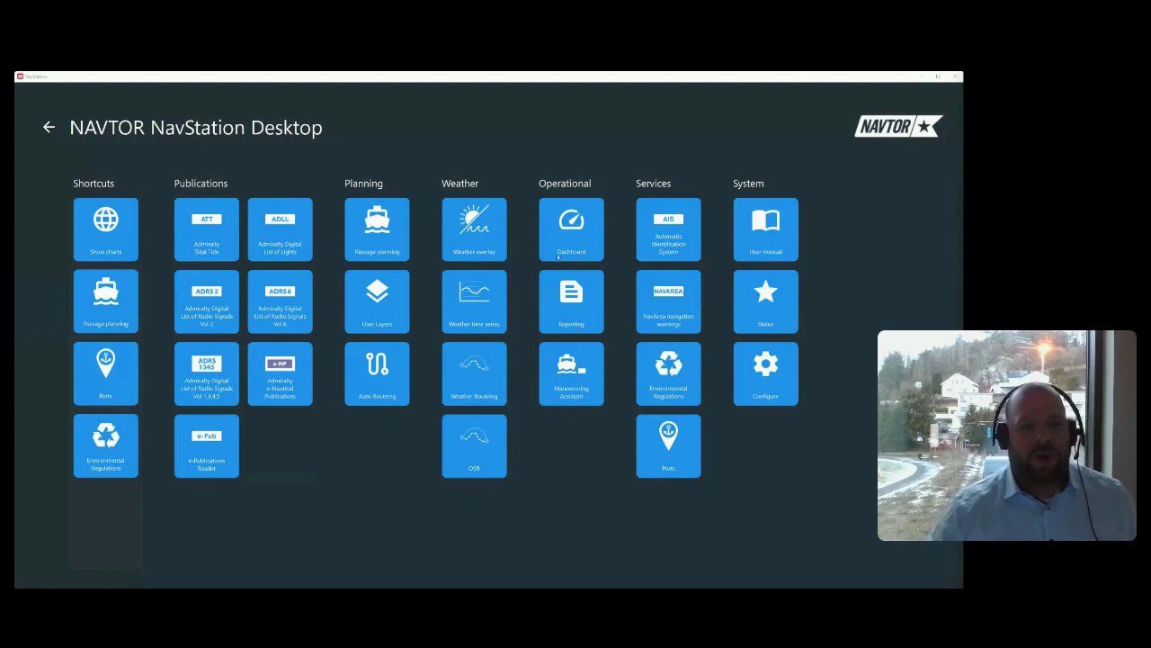
Check the operational dashboard with its ship, passage and weather data, and return to the start page.
click(570, 252)
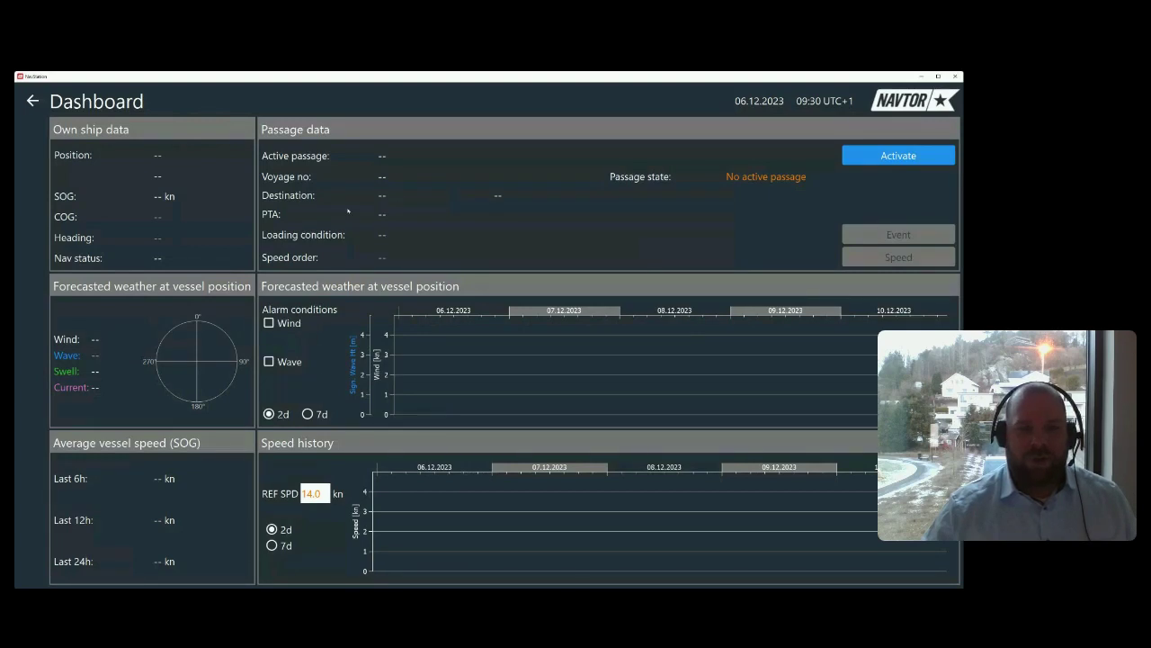
click(32, 100)
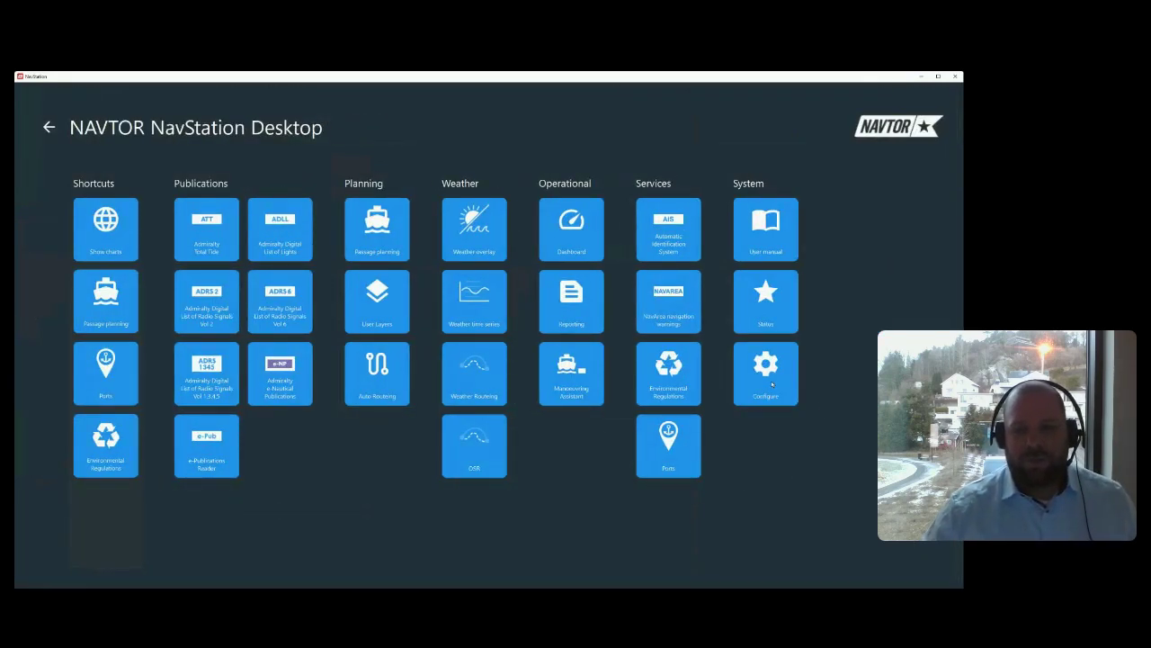
Open the vessel particulars in the configuration and view the owner, vessel identification and common reference point data.
click(761, 376)
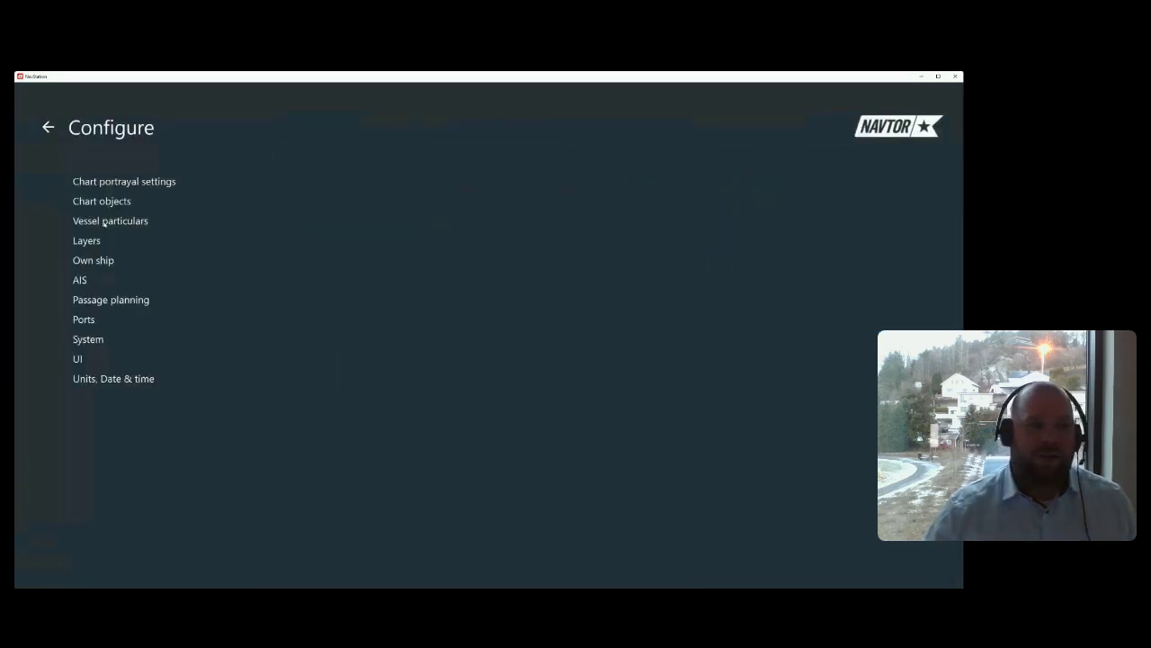
click(104, 222)
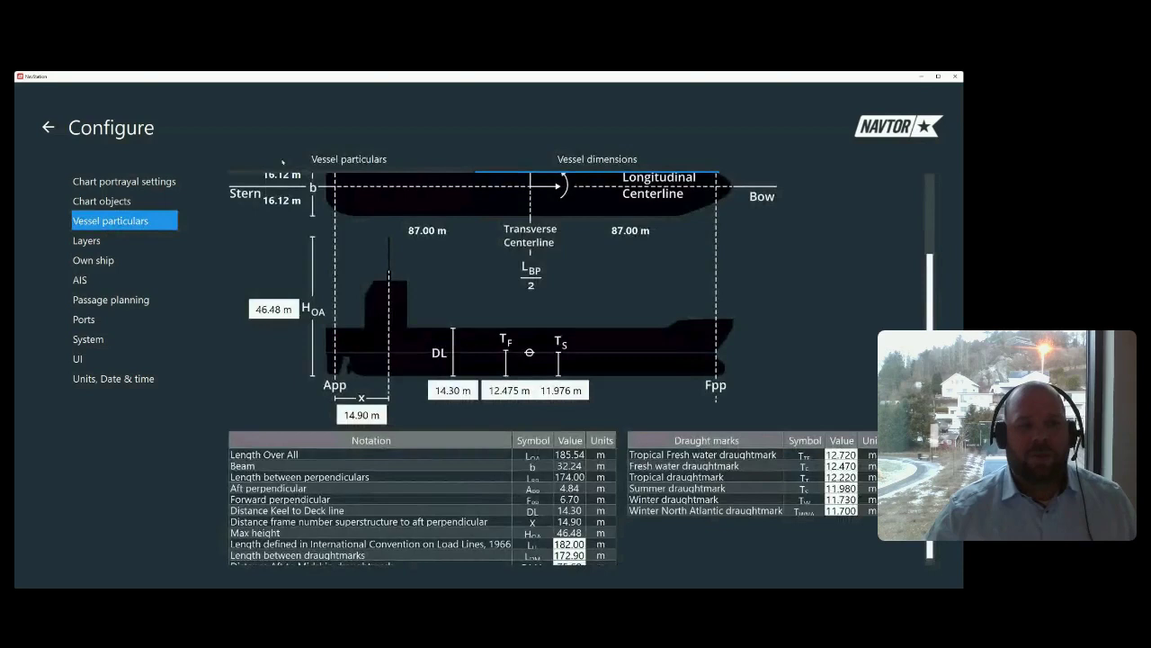
click(284, 165)
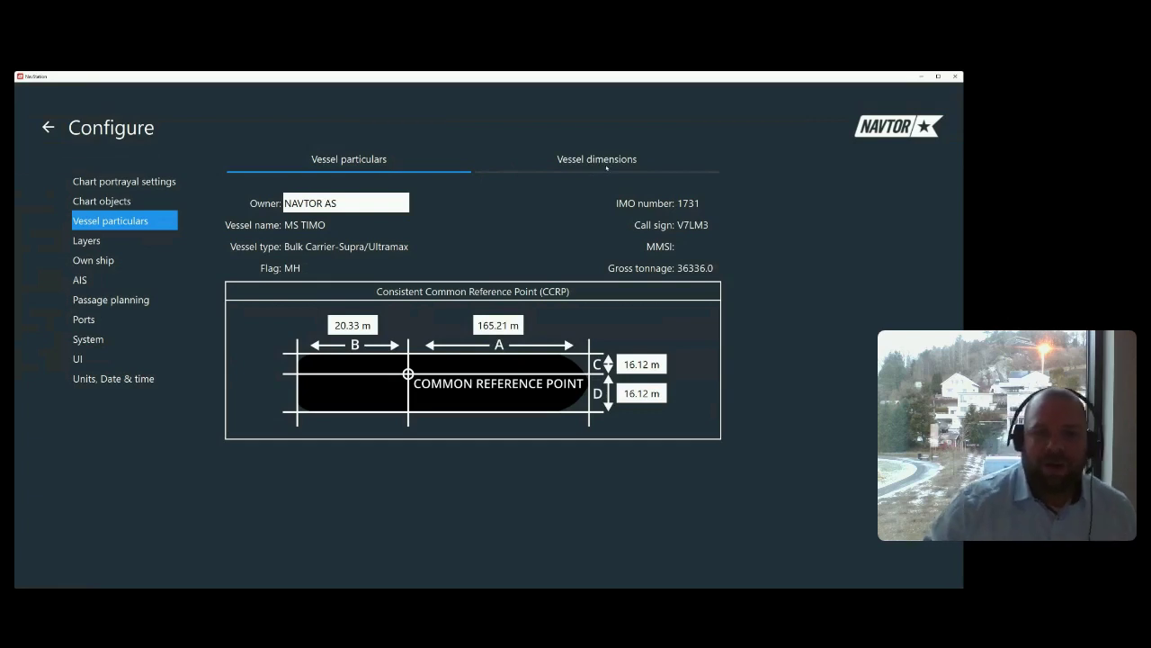
Review the vessel dimensions, including the hull drawings, the notation table and the draught marks.
click(599, 162)
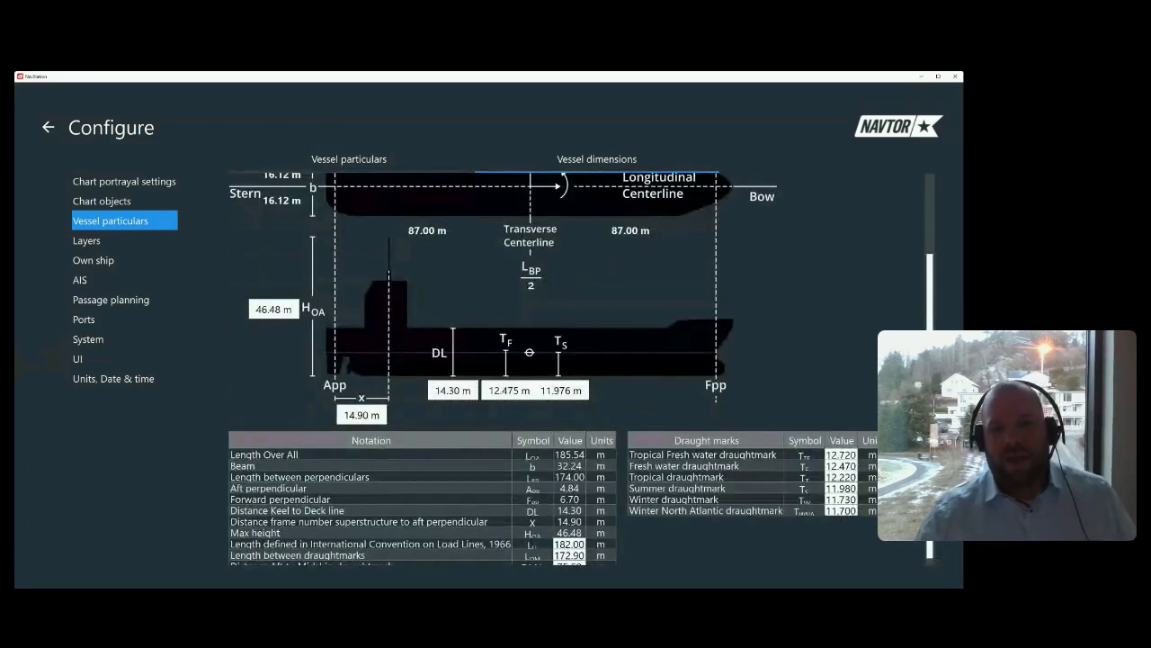
scroll(925, 277, up, 3)
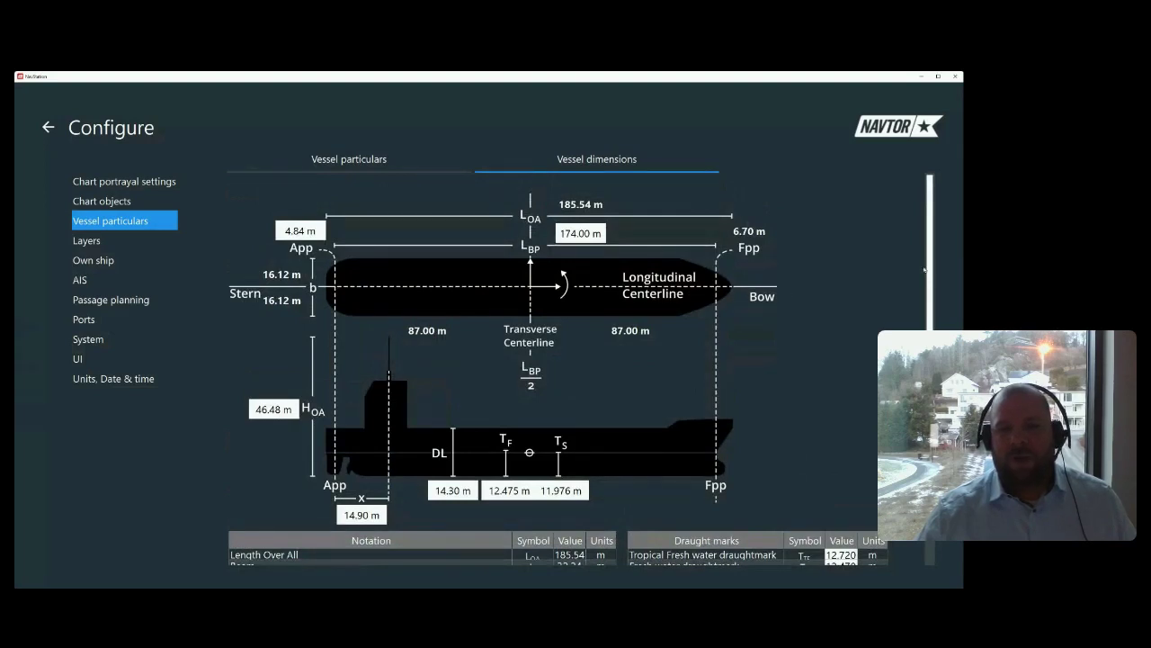
scroll(936, 320, down, 2)
scroll(935, 320, down, 2)
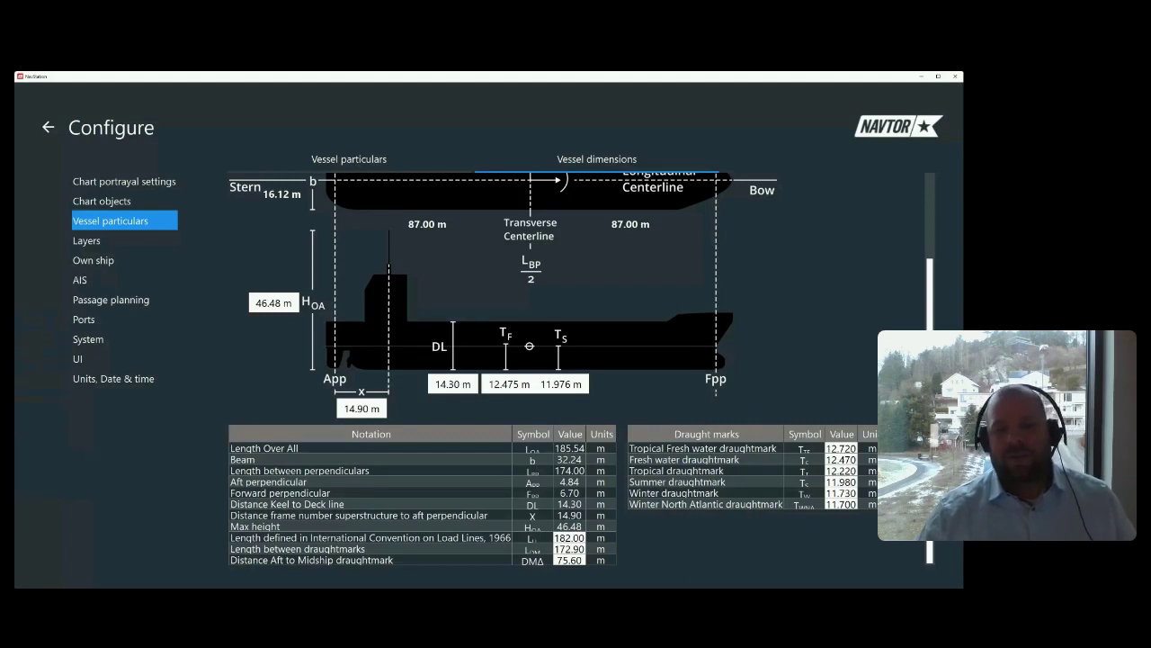
scroll(581, 369, up, 1)
scroll(581, 370, down, 1)
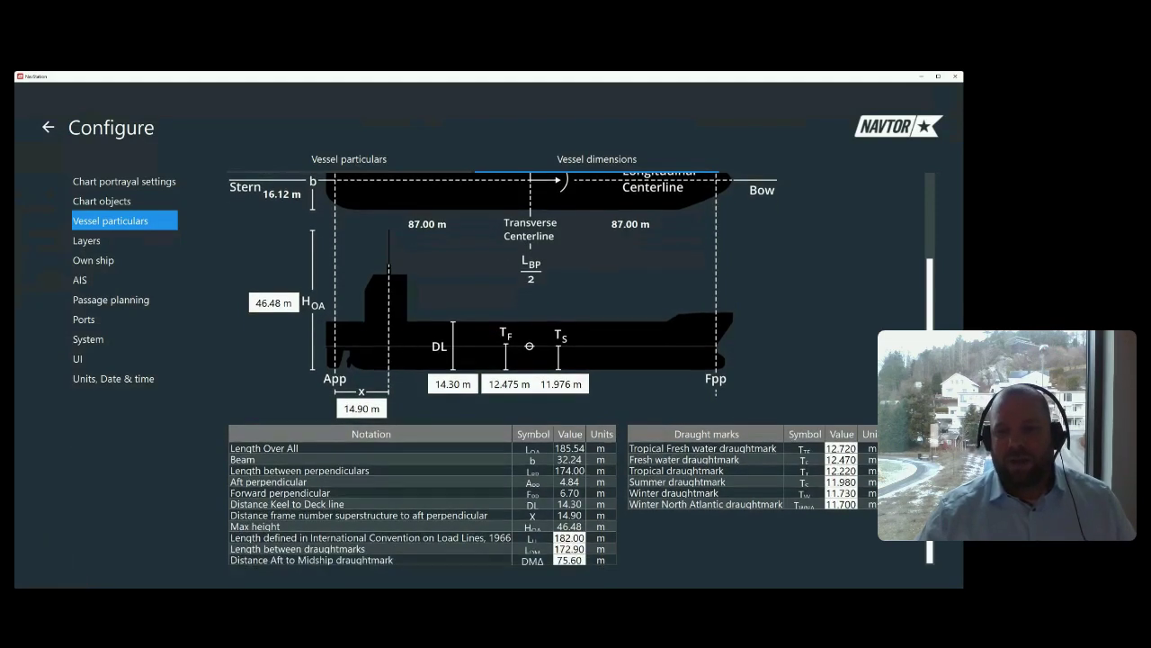
scroll(581, 369, up, 1)
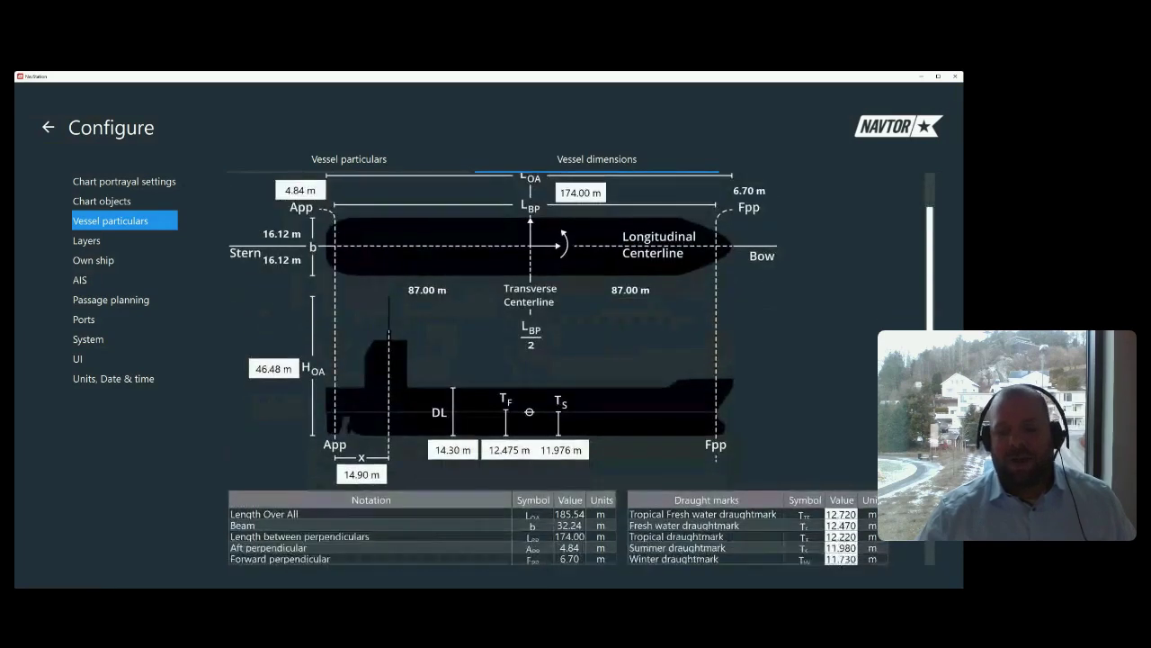
scroll(581, 369, down, 1)
scroll(582, 370, up, 1)
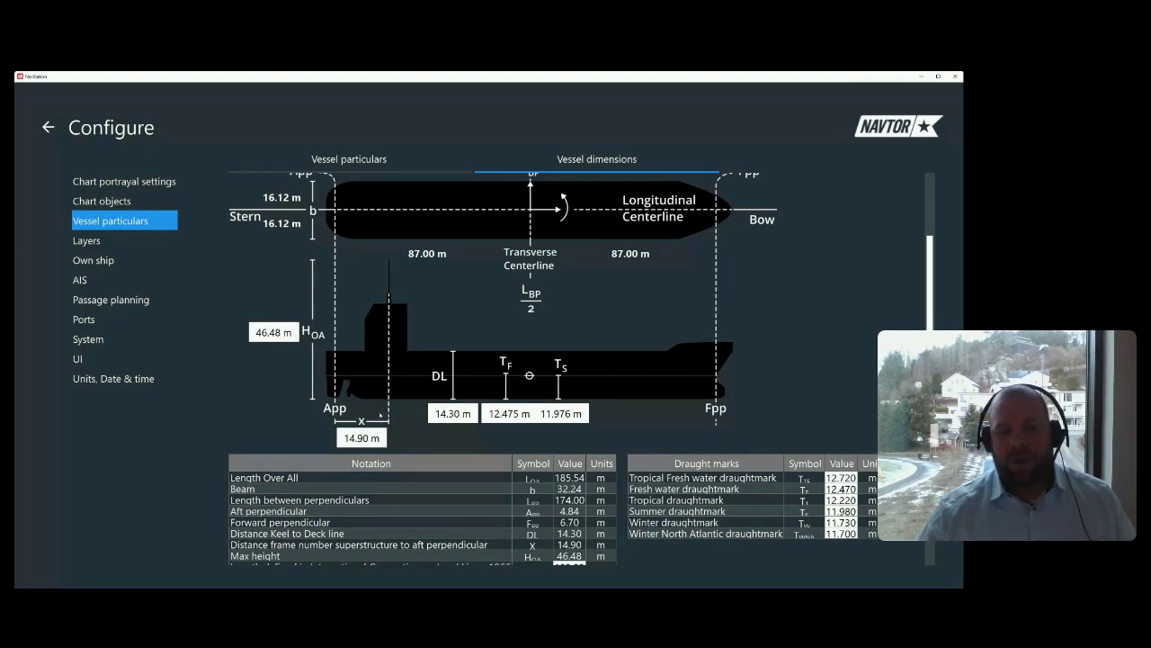
scroll(581, 369, up, 2)
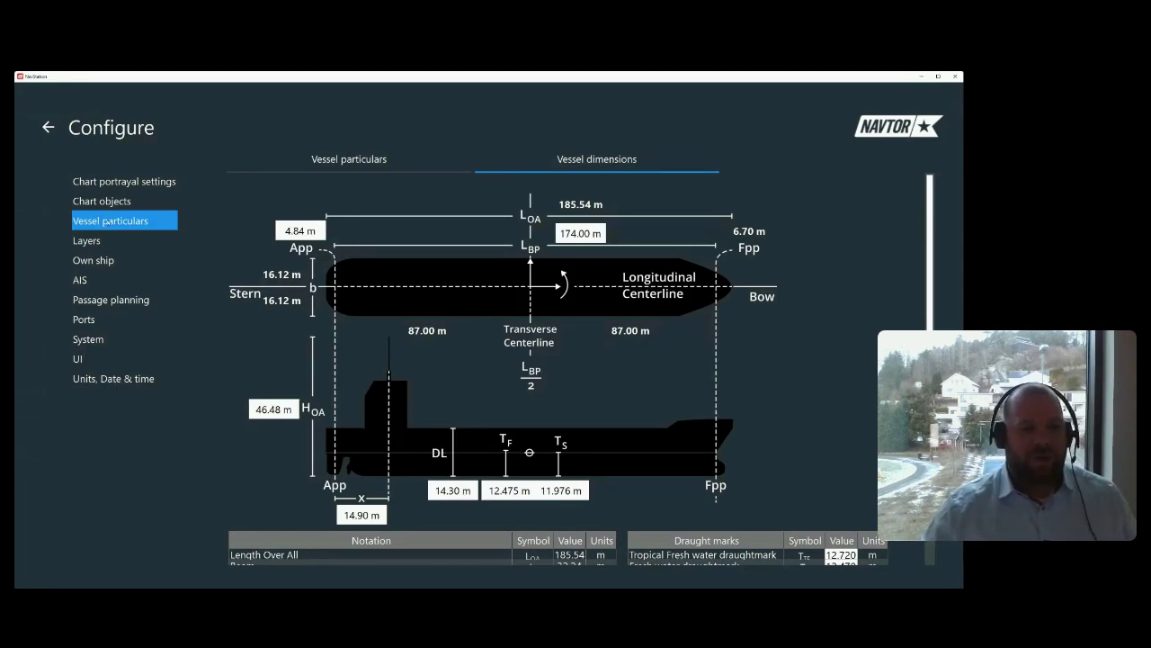
Open the passage planning default values for editing and examine the Ocean, Coastal and Pilotage/fairway/channel parameters.
click(119, 299)
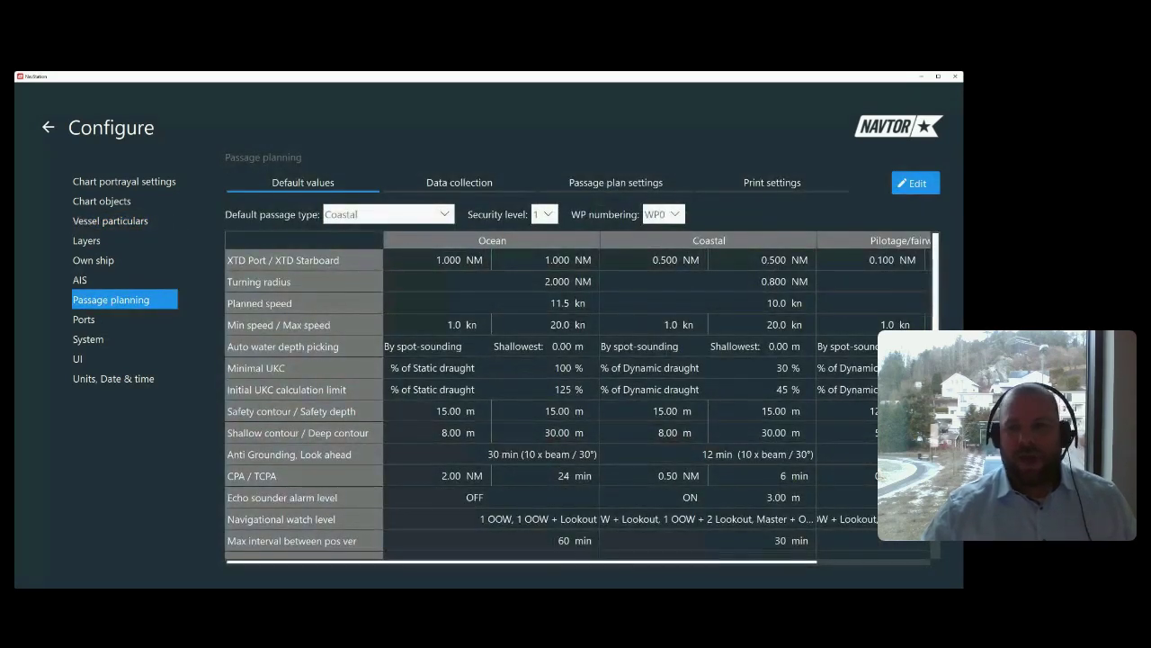
mouse_move(733, 563)
mouse_down()
mouse_move(860, 563)
mouse_move(750, 563)
mouse_up()
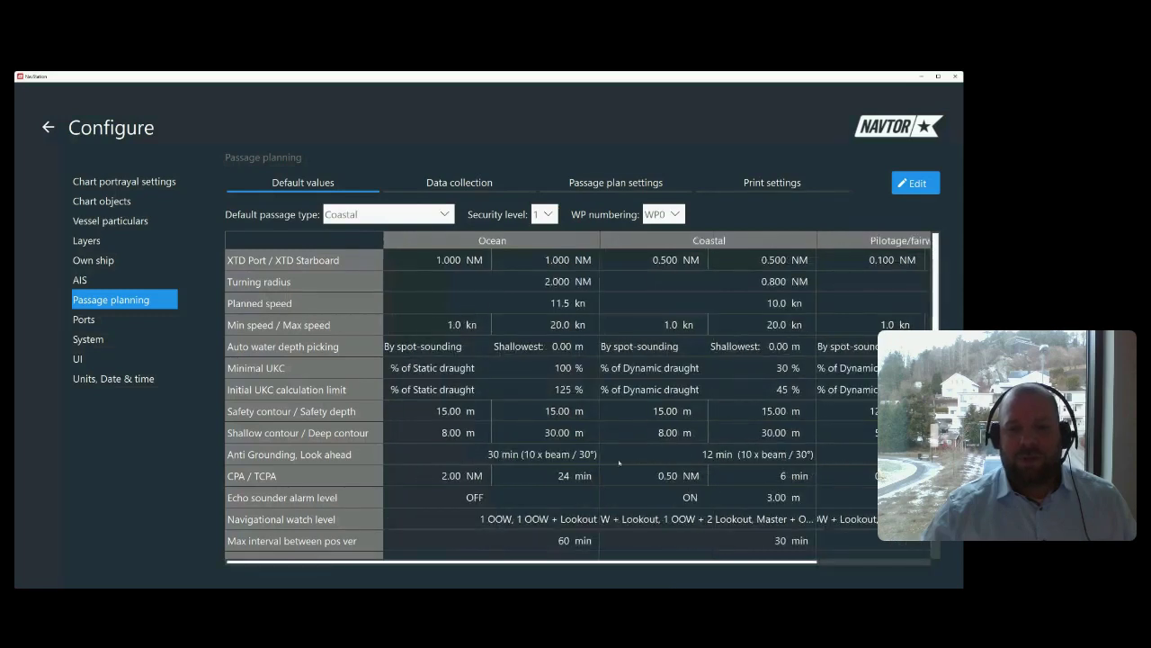
click(915, 182)
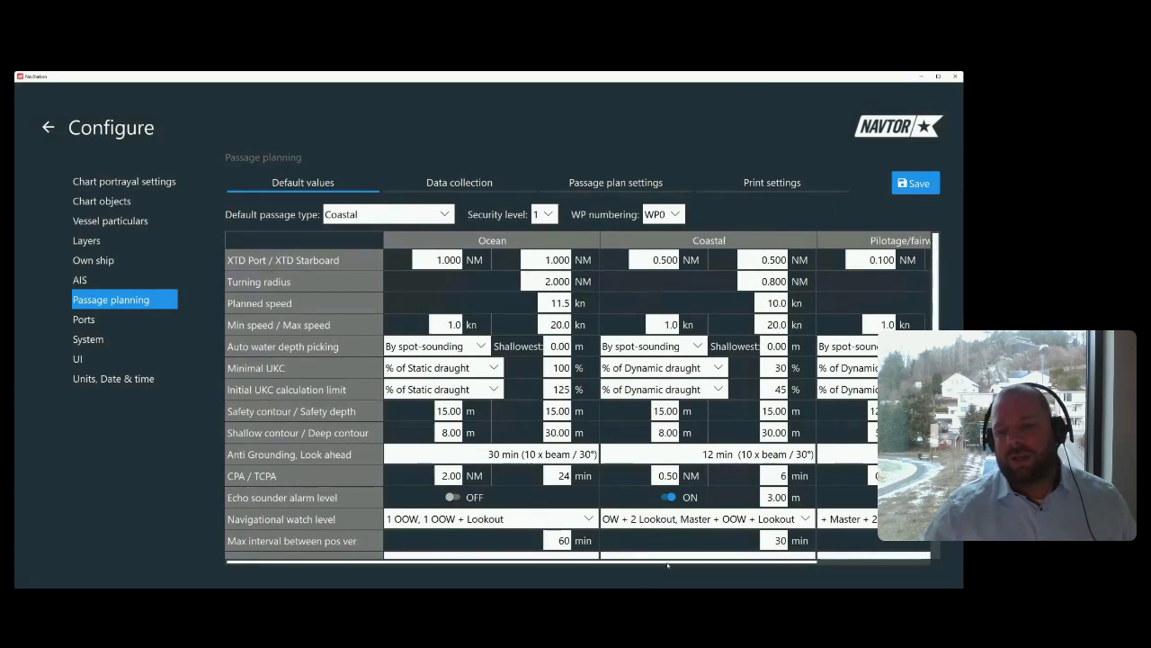
scroll(667, 565, right, 5)
scroll(630, 571, left, 5)
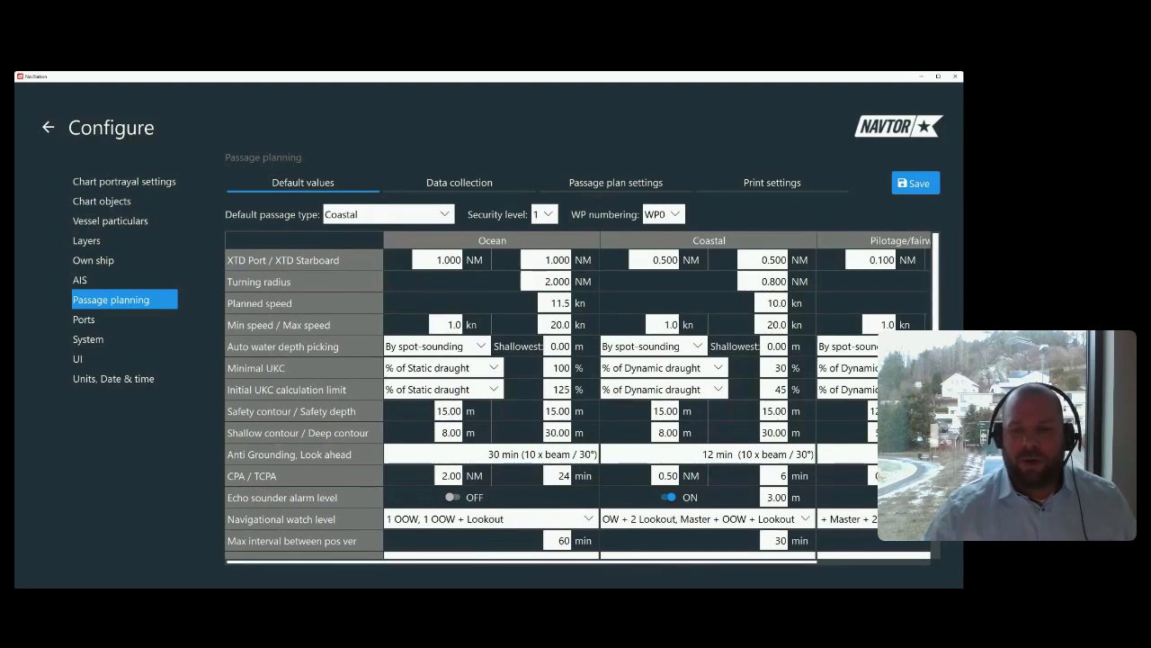
scroll(582, 396, down, 1)
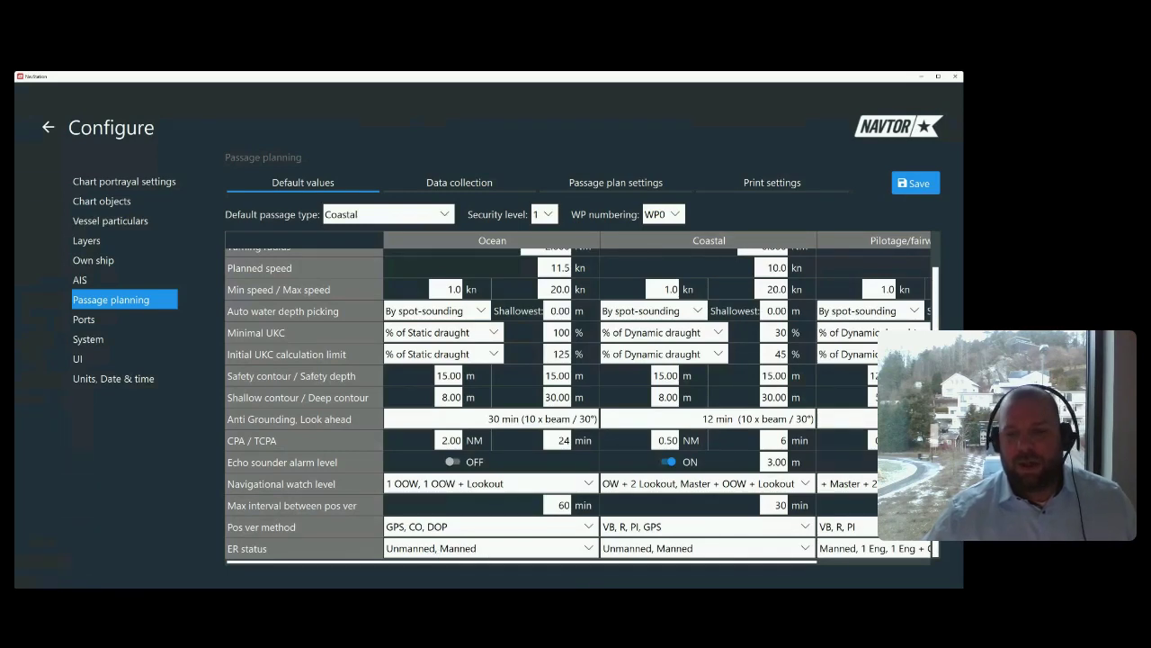
scroll(486, 539, up, 1)
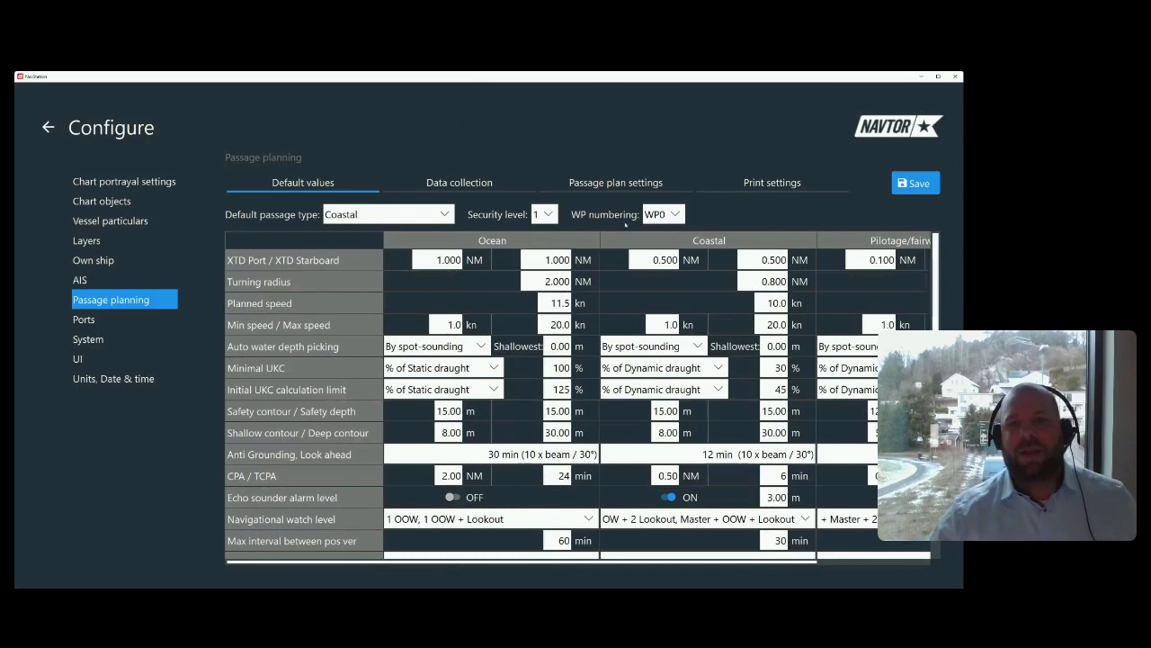
drag(810, 559, 917, 559)
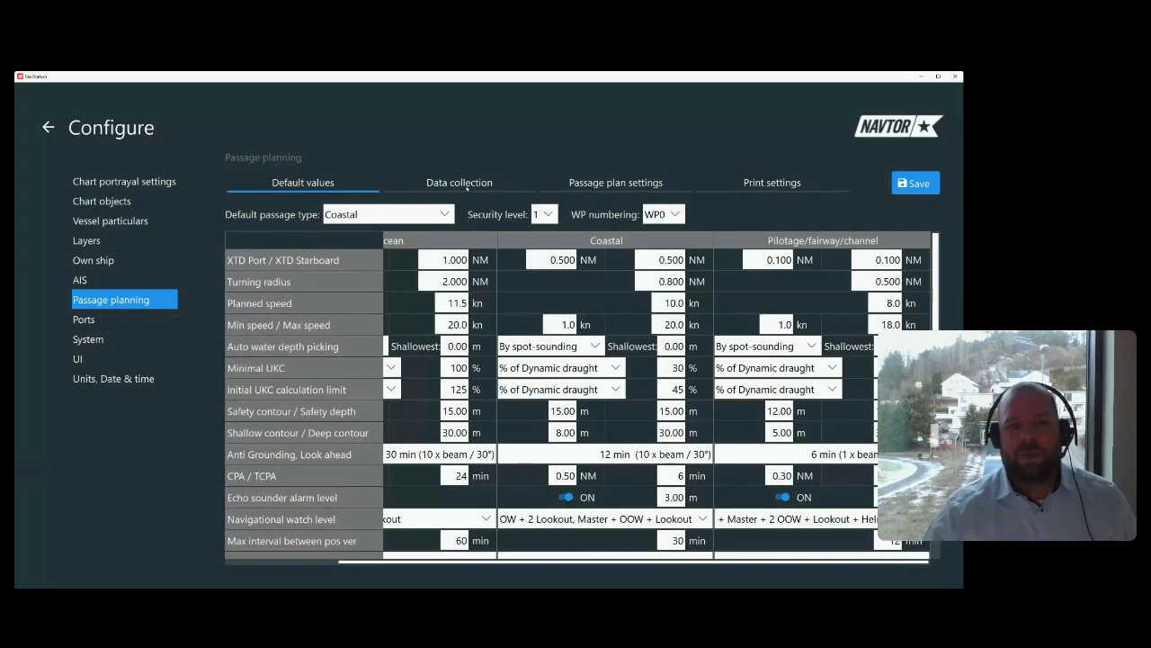
Check the data collection picking ranges and expand Initial Under Keel Clearance (UKC) in the passage plan settings.
click(467, 184)
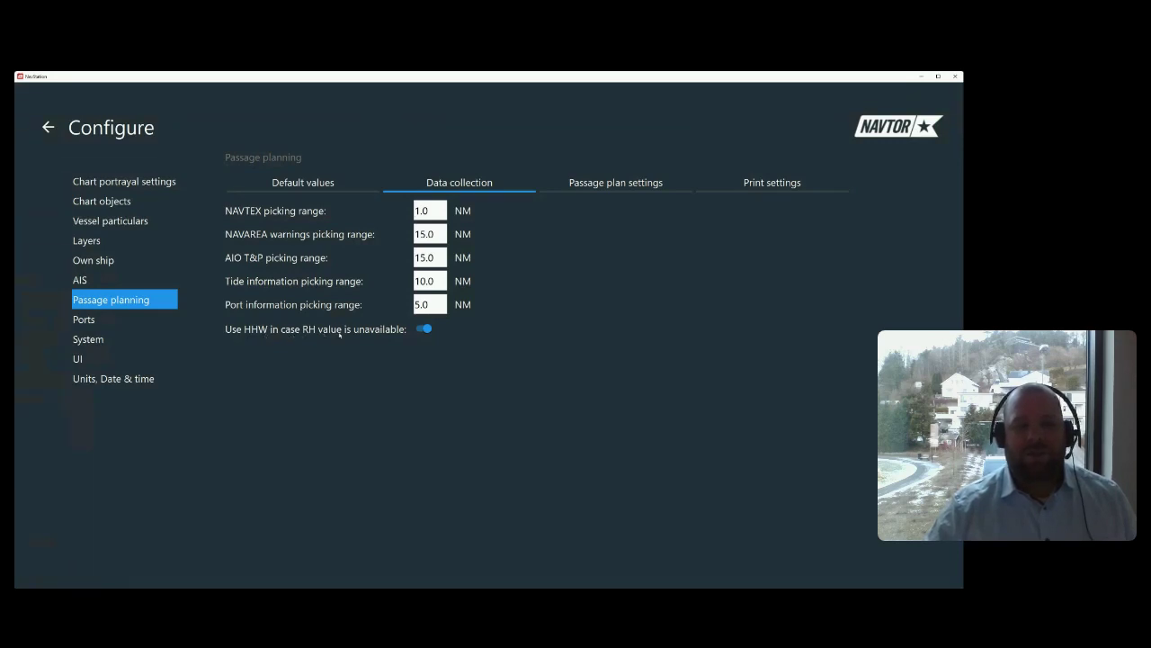
click(616, 185)
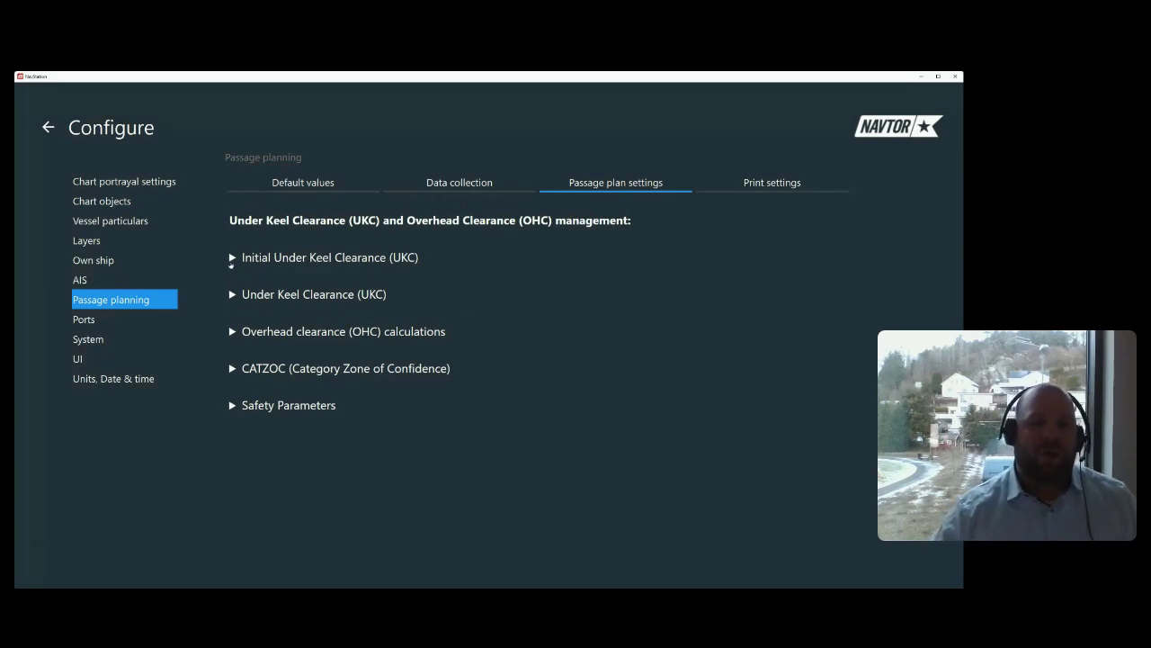
click(231, 260)
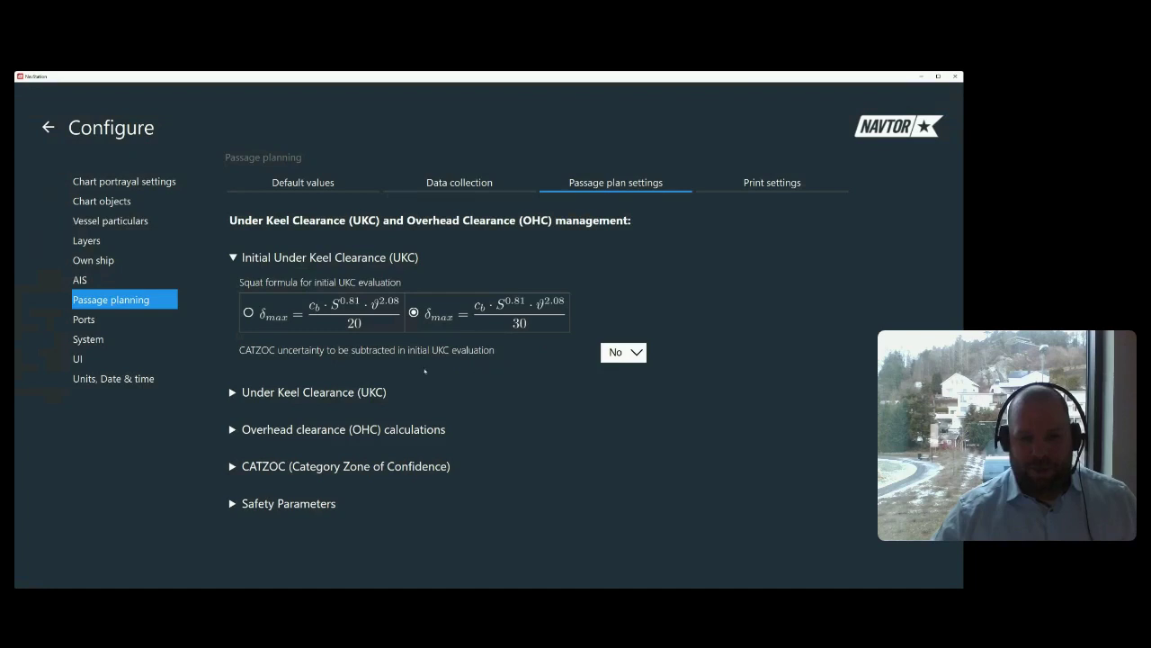
Set the CATZOC uncertainty subtraction in the initial UKC evaluation to Yes, and return it to No.
click(624, 352)
click(626, 376)
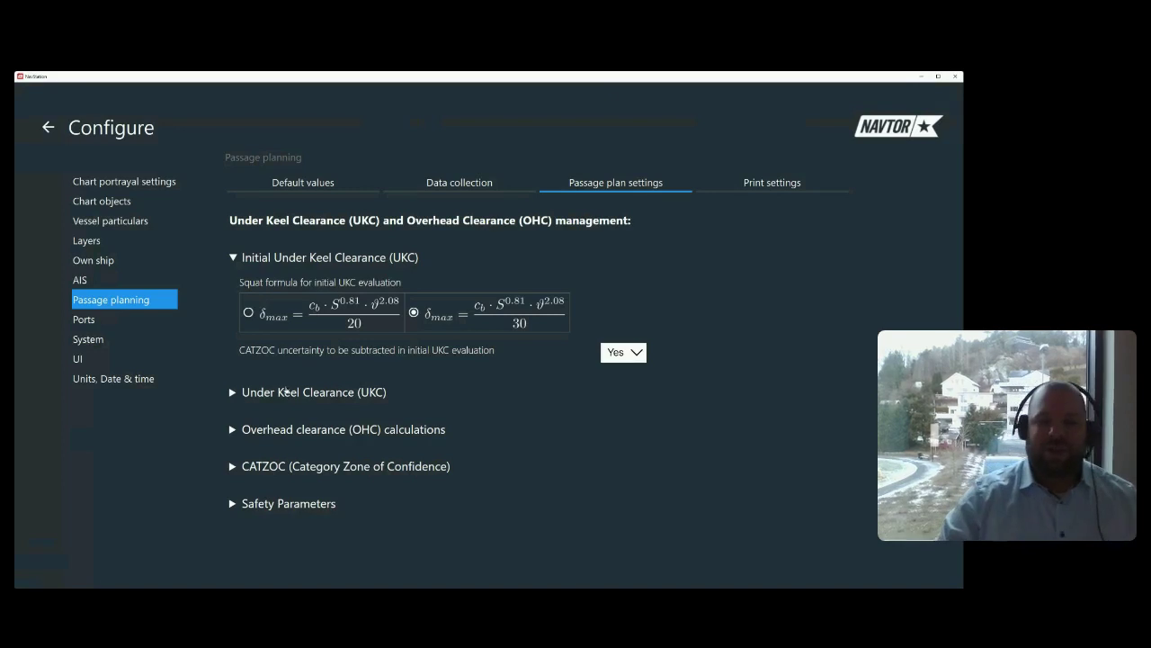
click(623, 351)
click(623, 381)
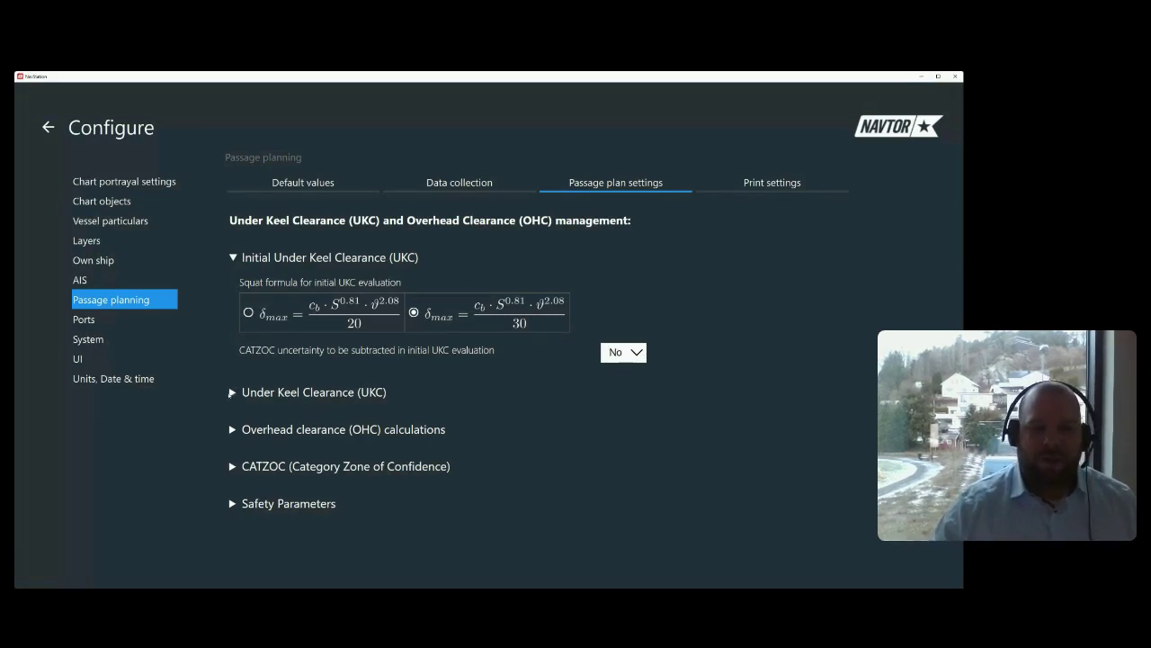
Review the selectable squat calculations for Under Keel Clearance, and collapse both UKC sections.
click(234, 392)
scroll(656, 415, down, 2)
scroll(693, 412, down, 1)
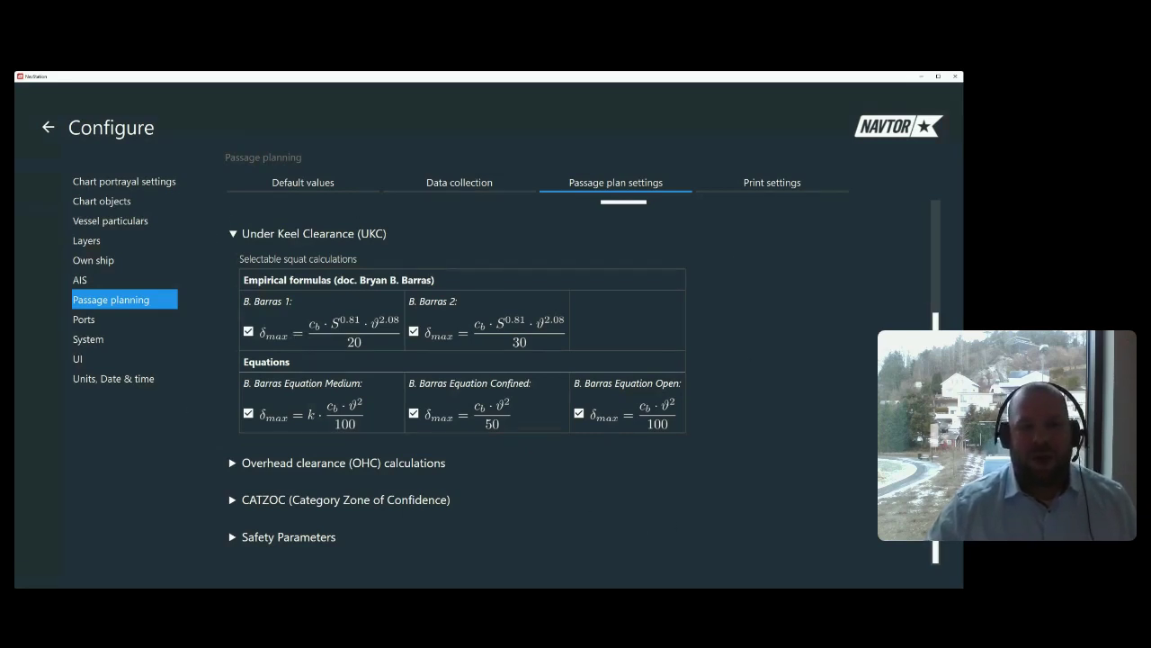
scroll(234, 238, up, 2)
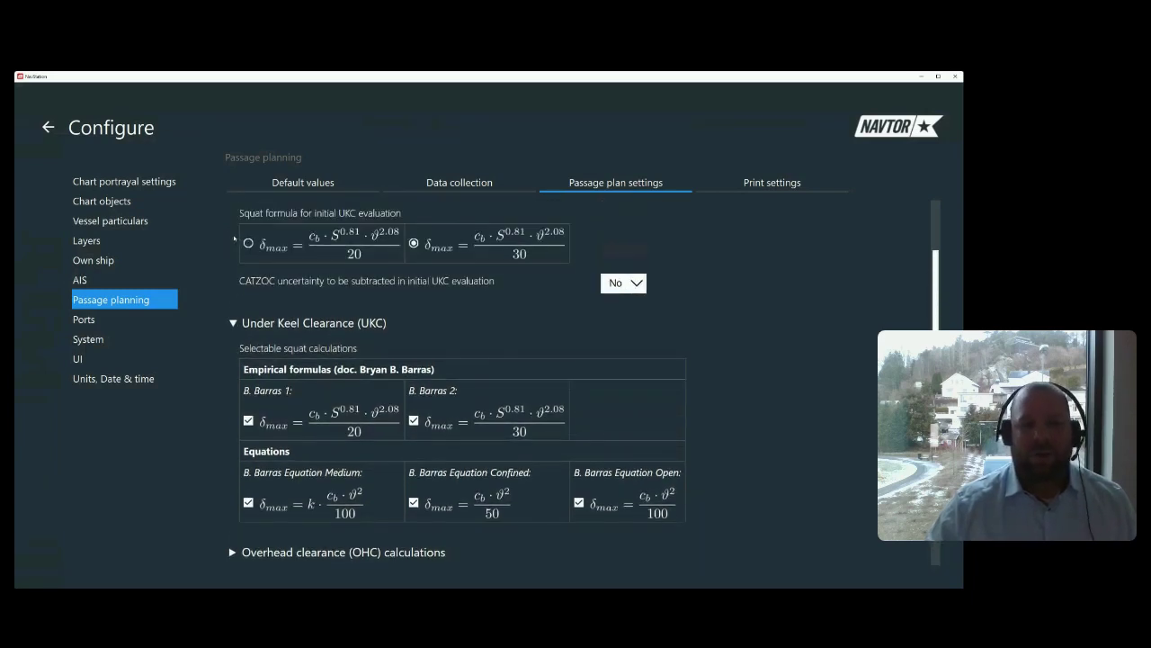
scroll(234, 238, up, 1)
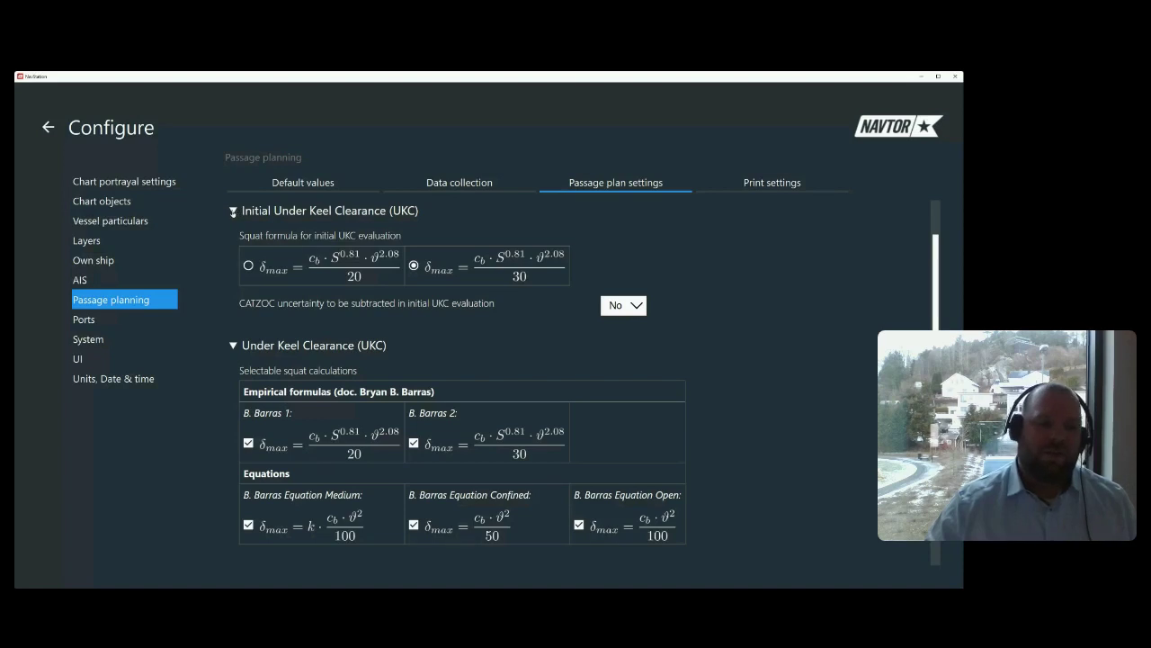
click(235, 211)
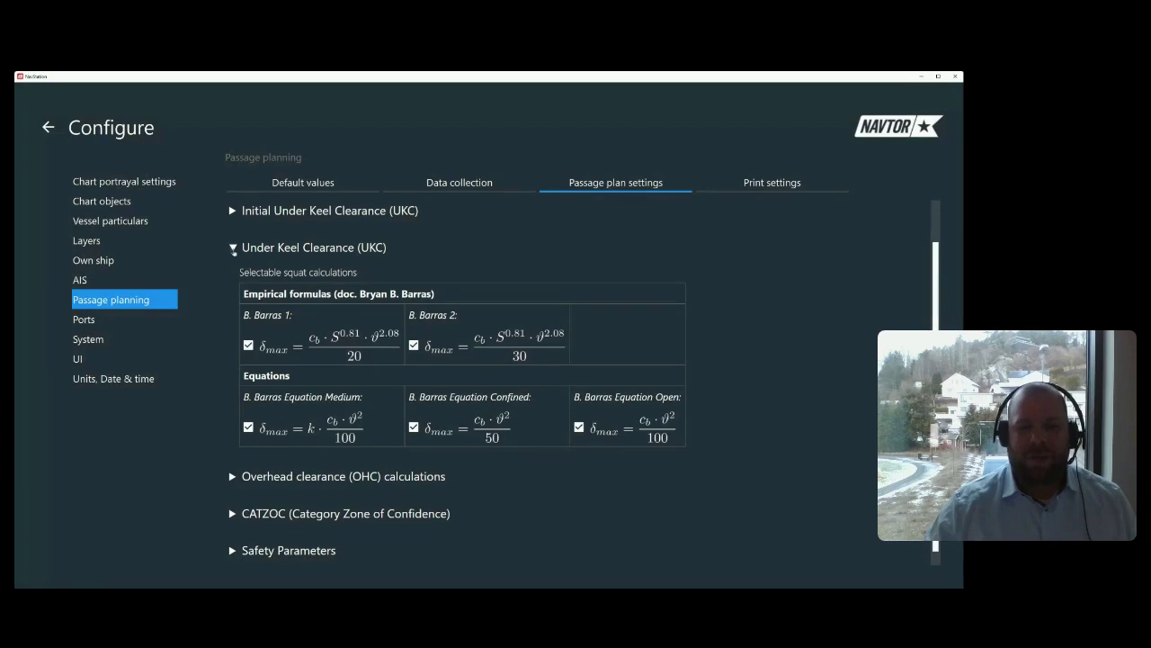
click(233, 248)
Switch the overhead clearance air draught calculation to Always use minimum draught and back to Apply trim correction, closing the section.
click(233, 332)
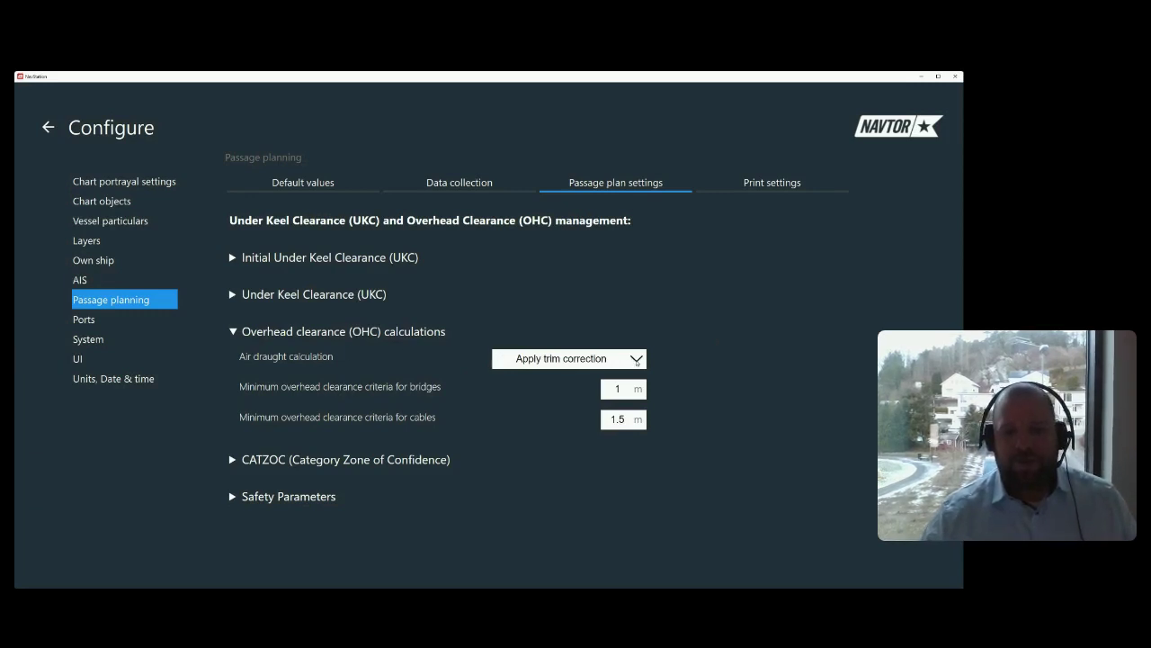
scroll(634, 362, down, 1)
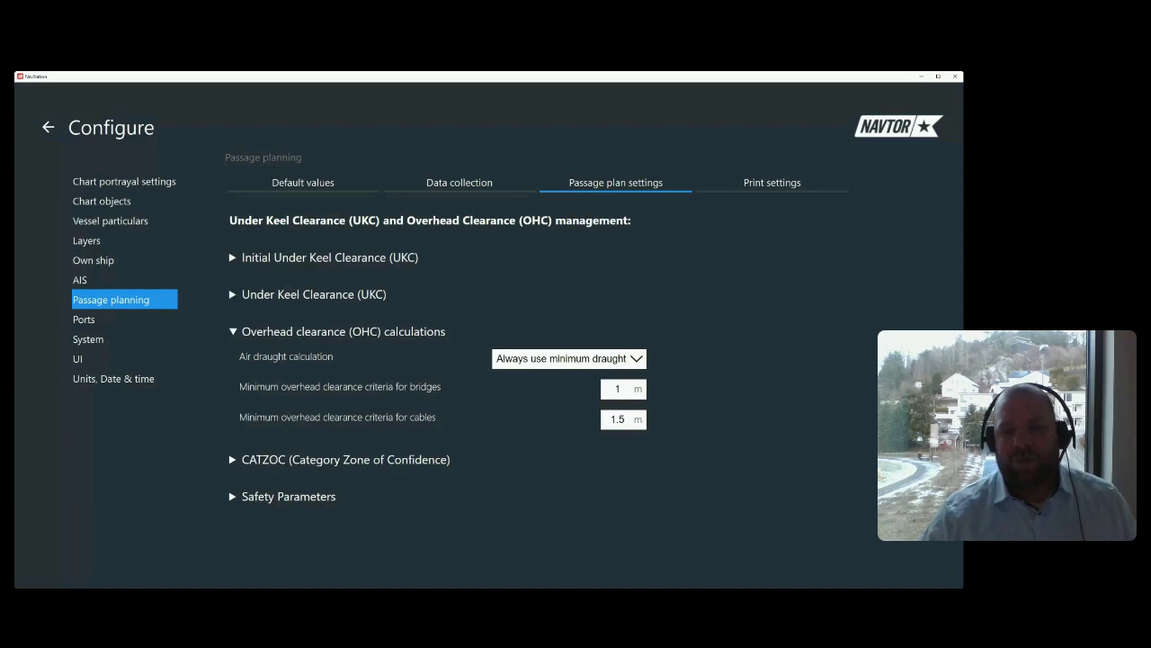
click(551, 397)
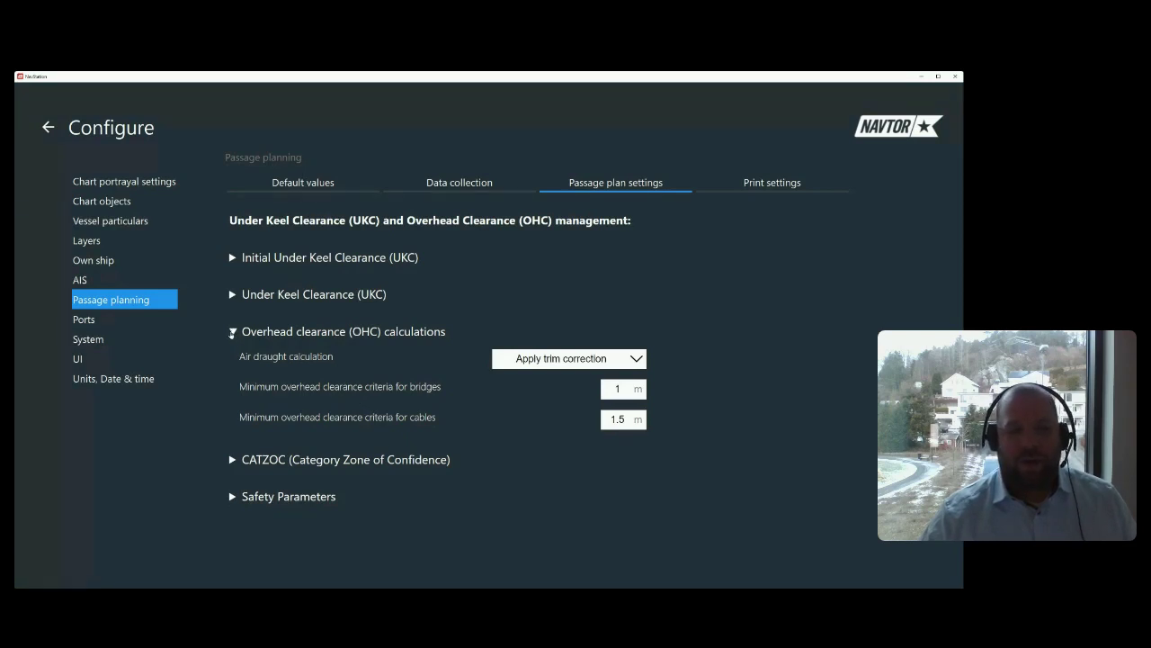
click(233, 333)
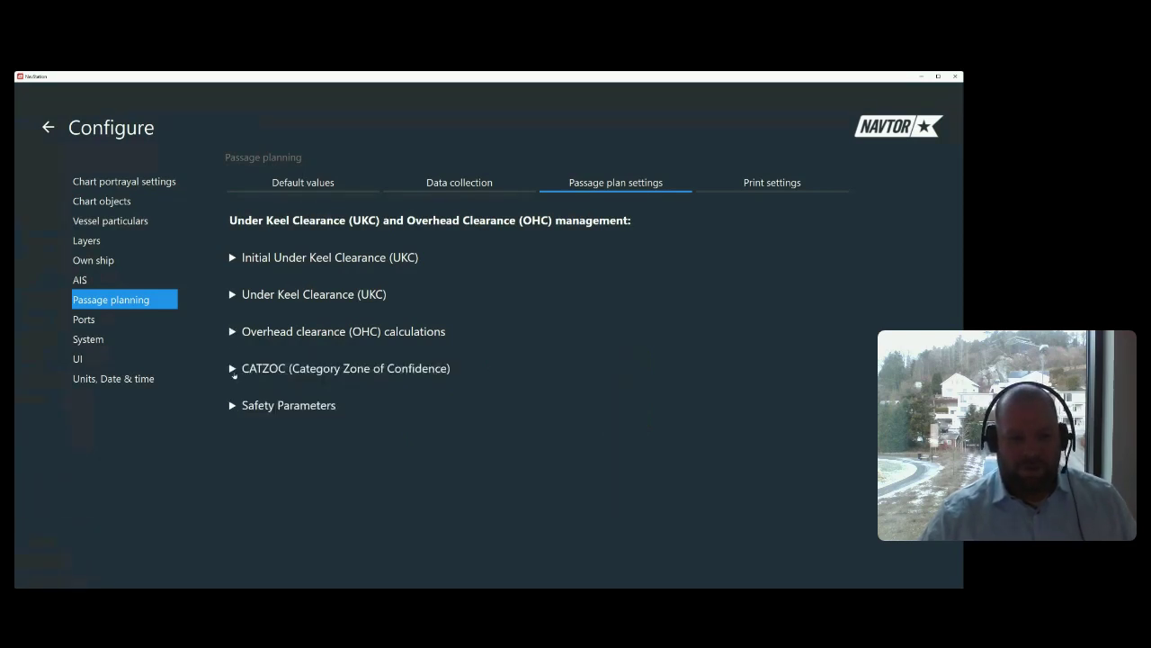
Set the correction applied for undefined CATZOC "D" and "U" to No in the CATZOC settings.
click(234, 370)
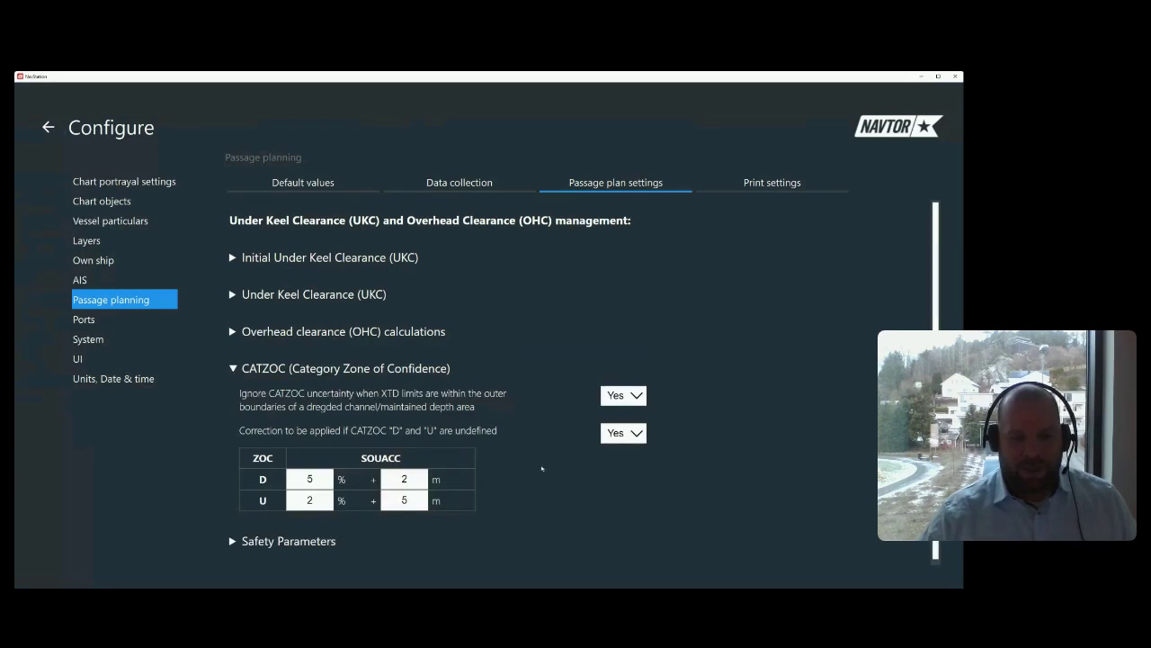
scroll(567, 467, down, 1)
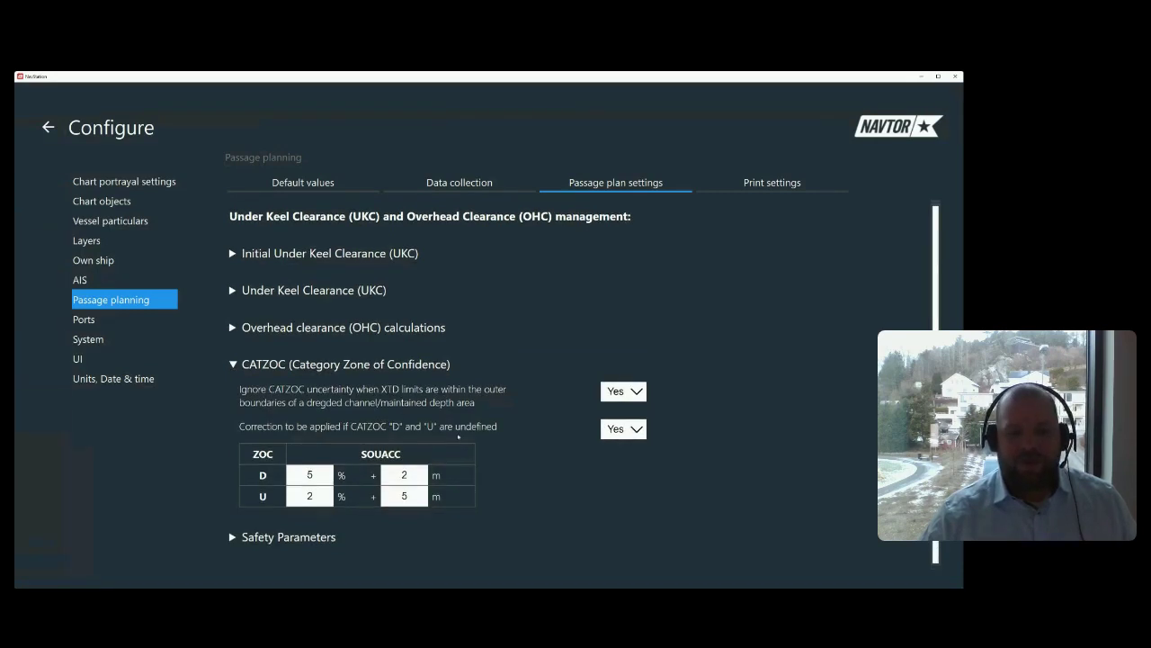
click(624, 428)
click(623, 454)
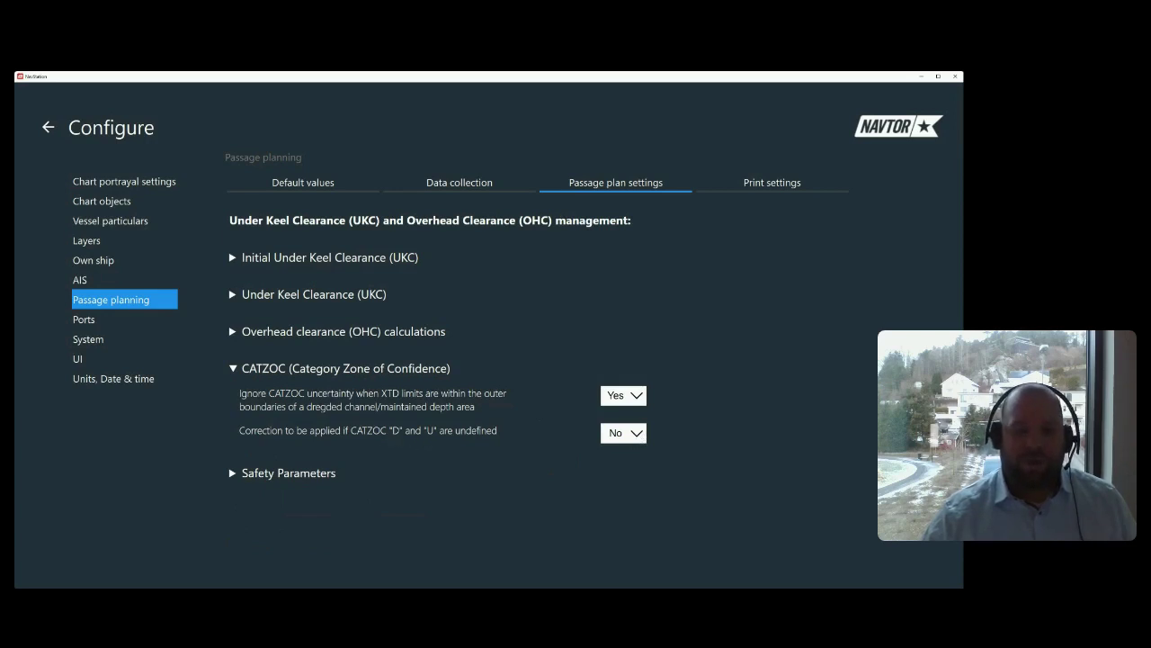
Set the correction applied for undefined CATZOC "D" and "U" to Yes, and collapse the CATZOC section.
click(641, 435)
click(632, 454)
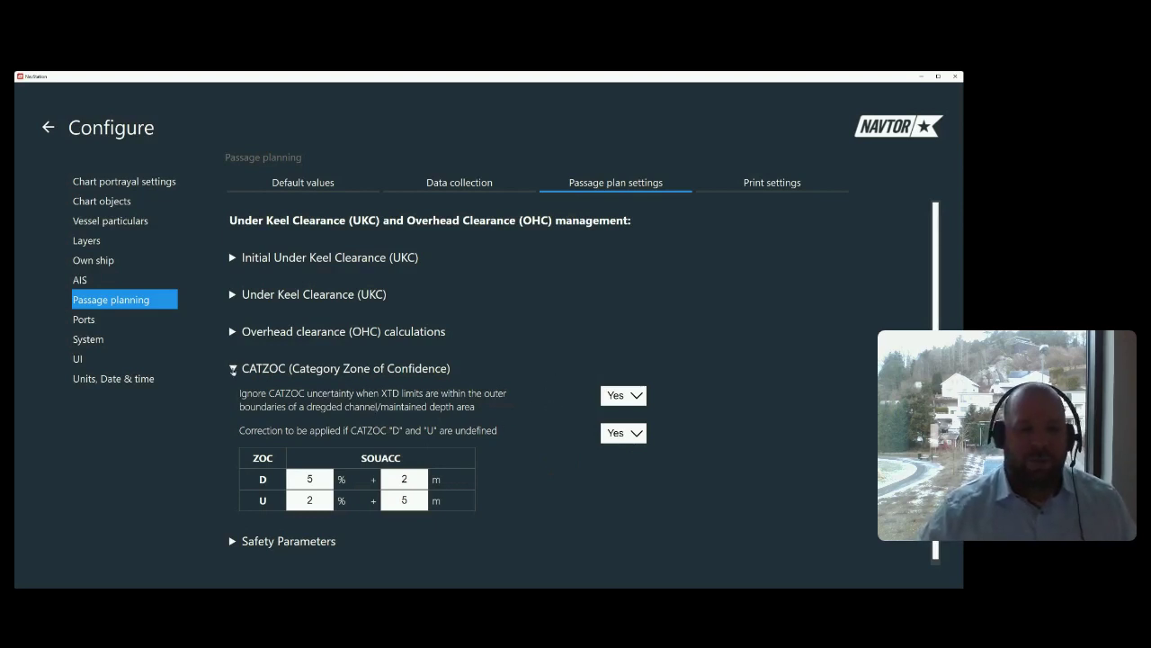
click(233, 368)
Expand Safety Parameters and review the contour and depth input values and the corrections included for UKC and HoT.
click(233, 404)
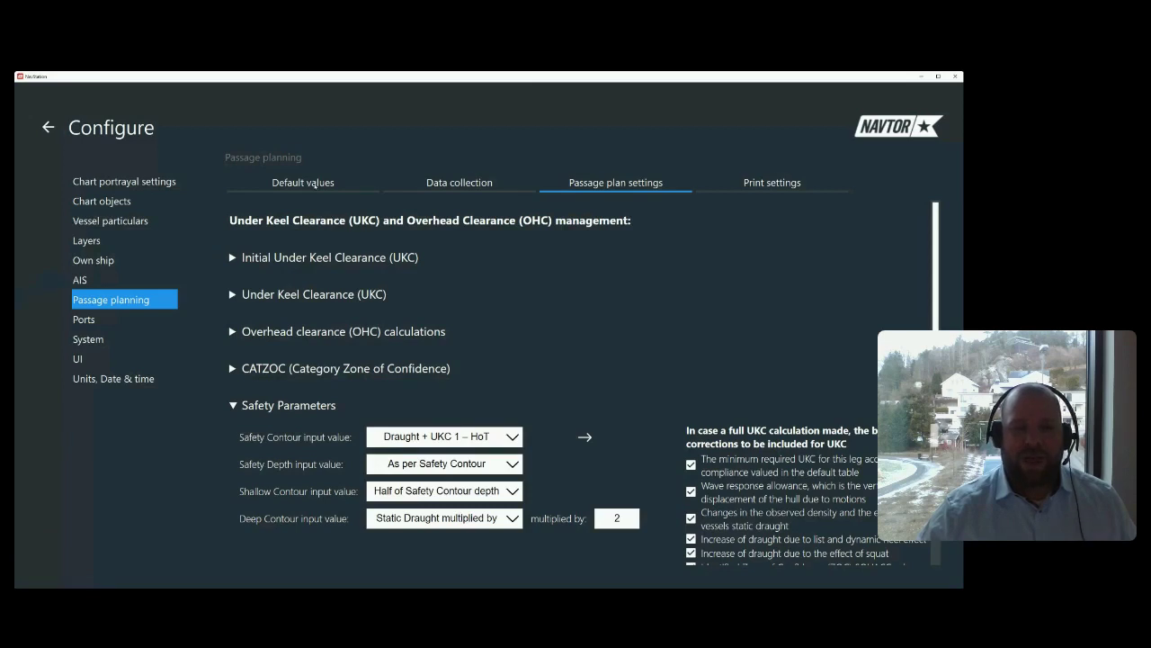
scroll(561, 522, down, 2)
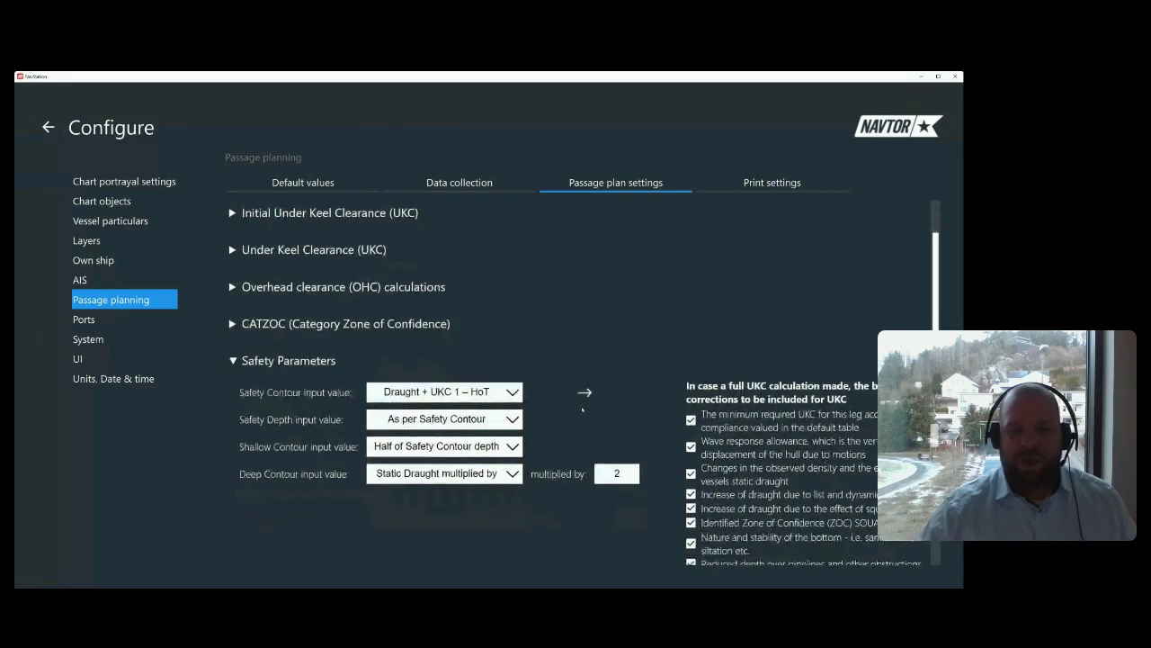
scroll(562, 522, down, 2)
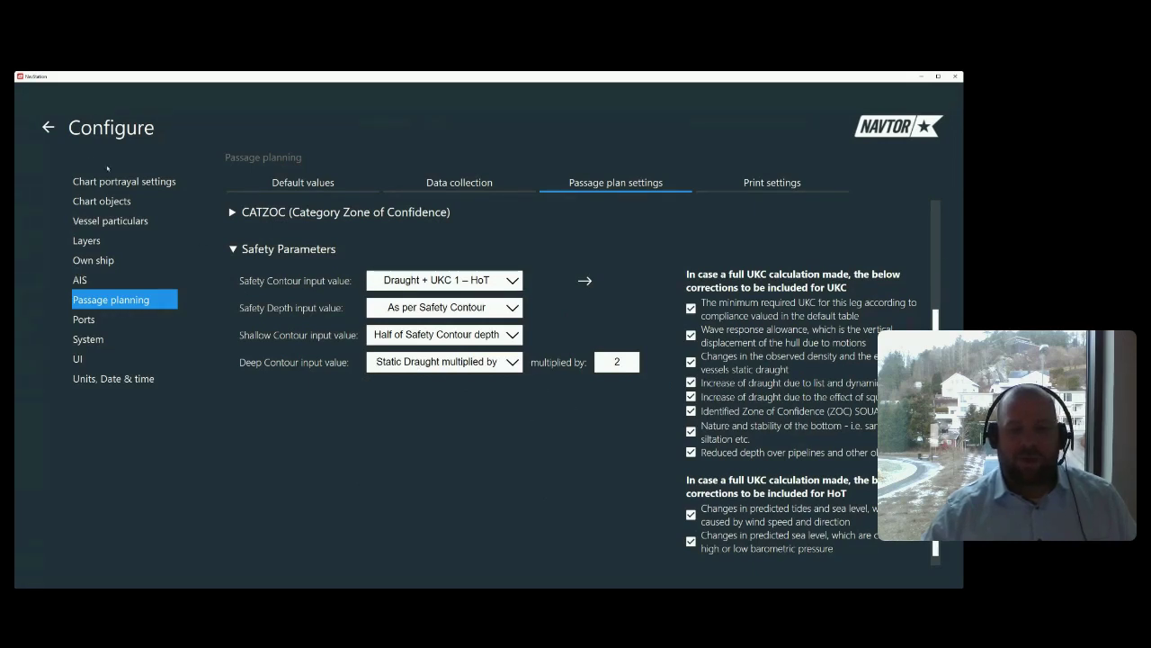
Leave the configuration, open Passage planning, and show the Eemshaven to Aviles route on the chart.
click(48, 127)
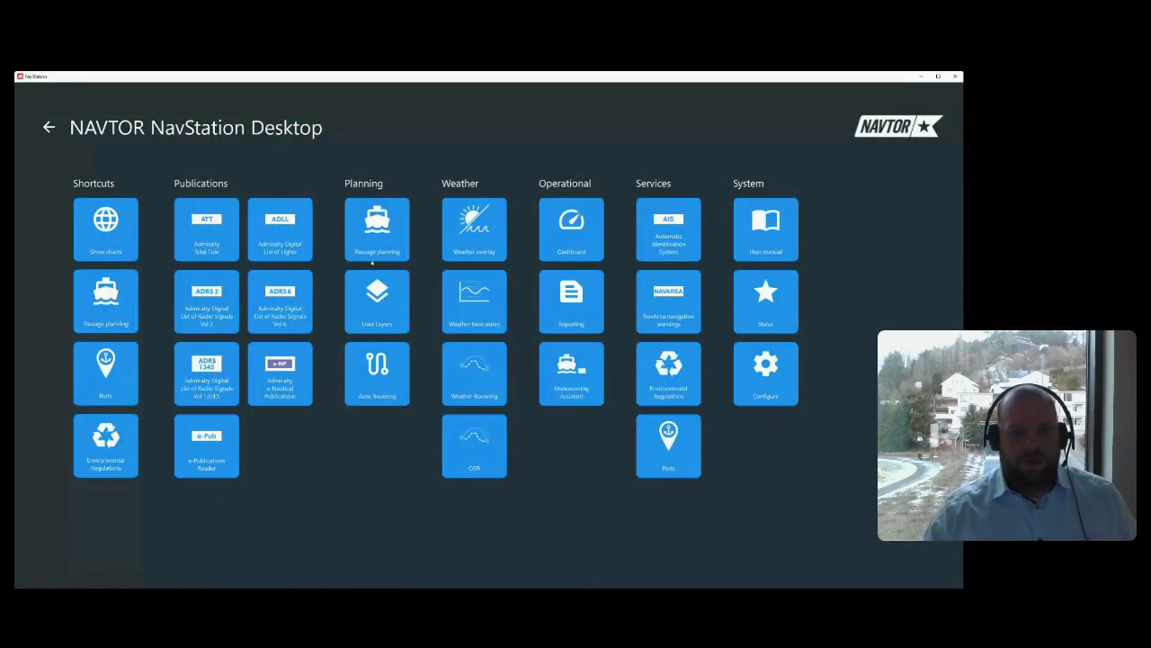
click(371, 241)
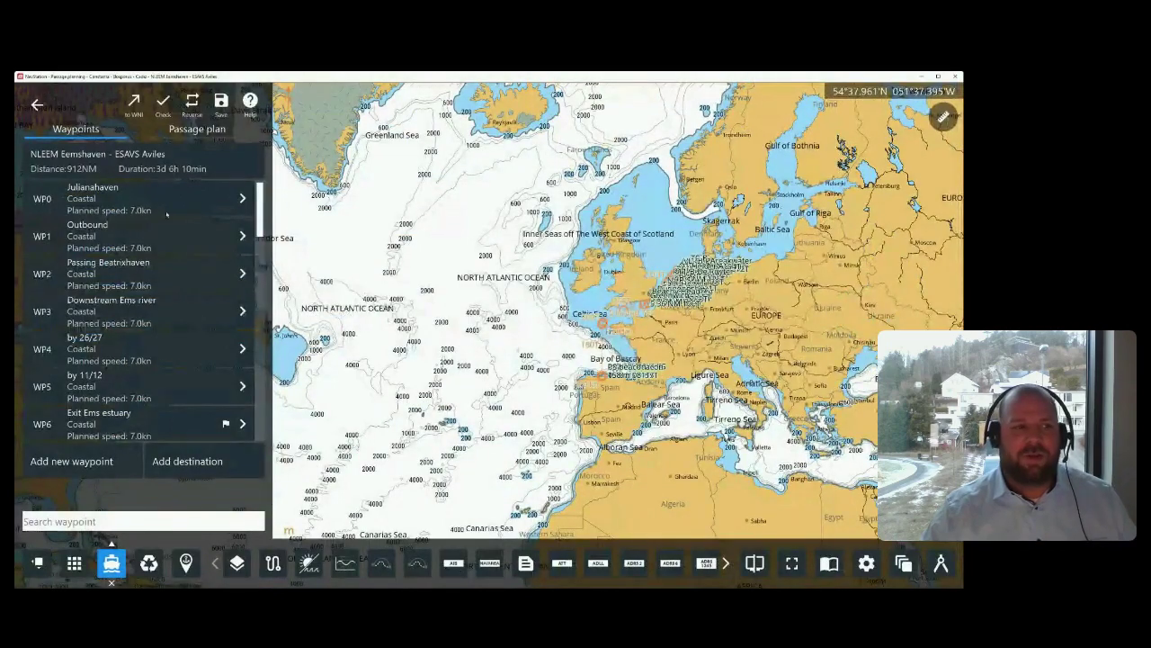
scroll(688, 286, up, 3)
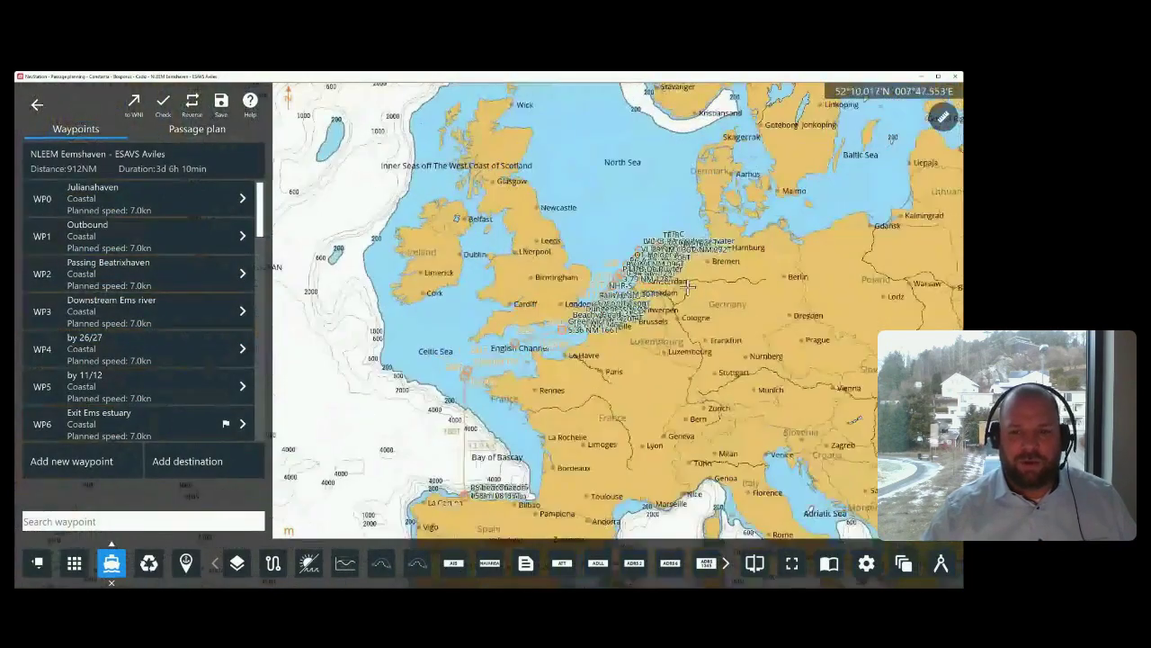
scroll(688, 286, up, 2)
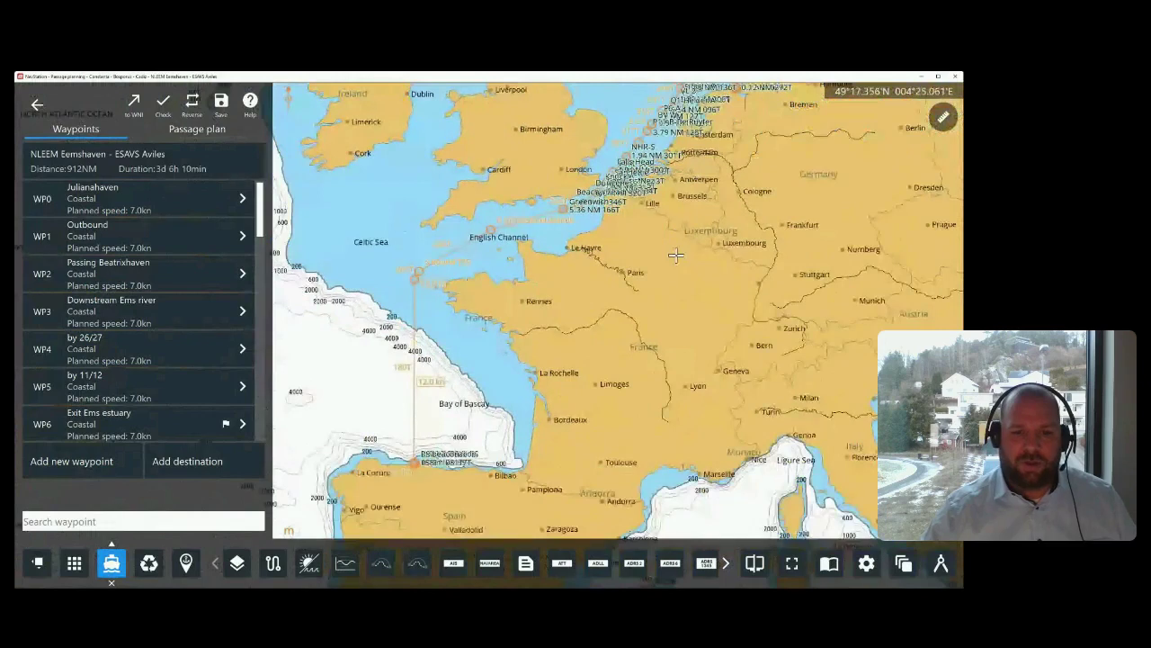
drag(675, 255, 675, 288)
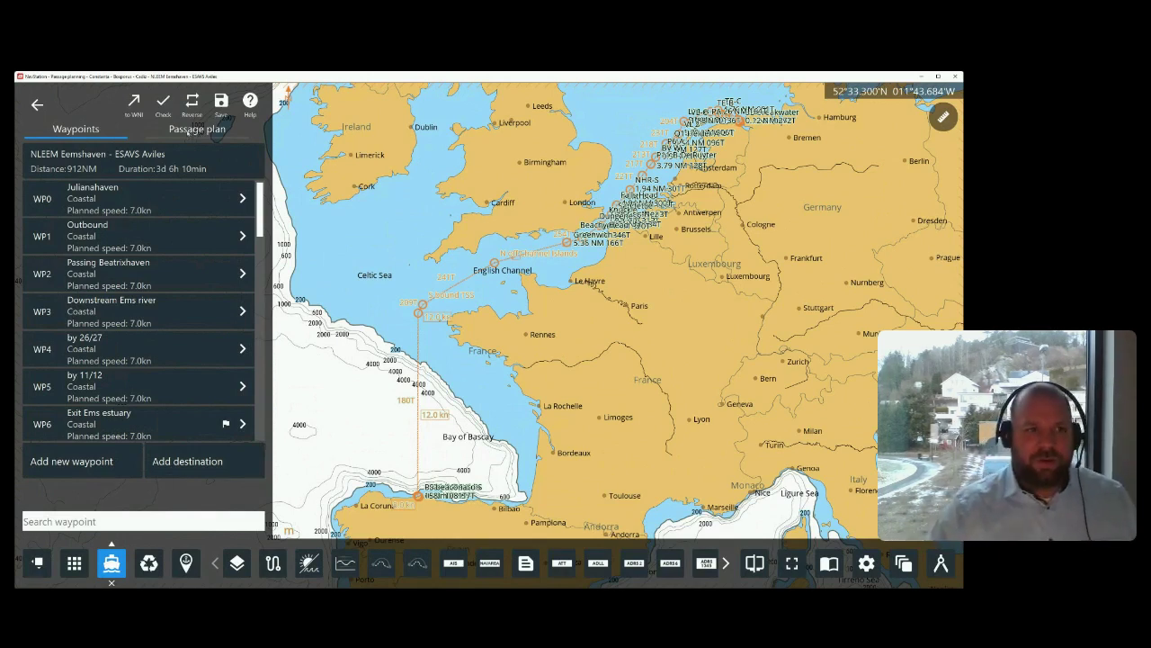
Open the route's passage plan and review the voyage stability parameters, collapsing that section again.
click(186, 131)
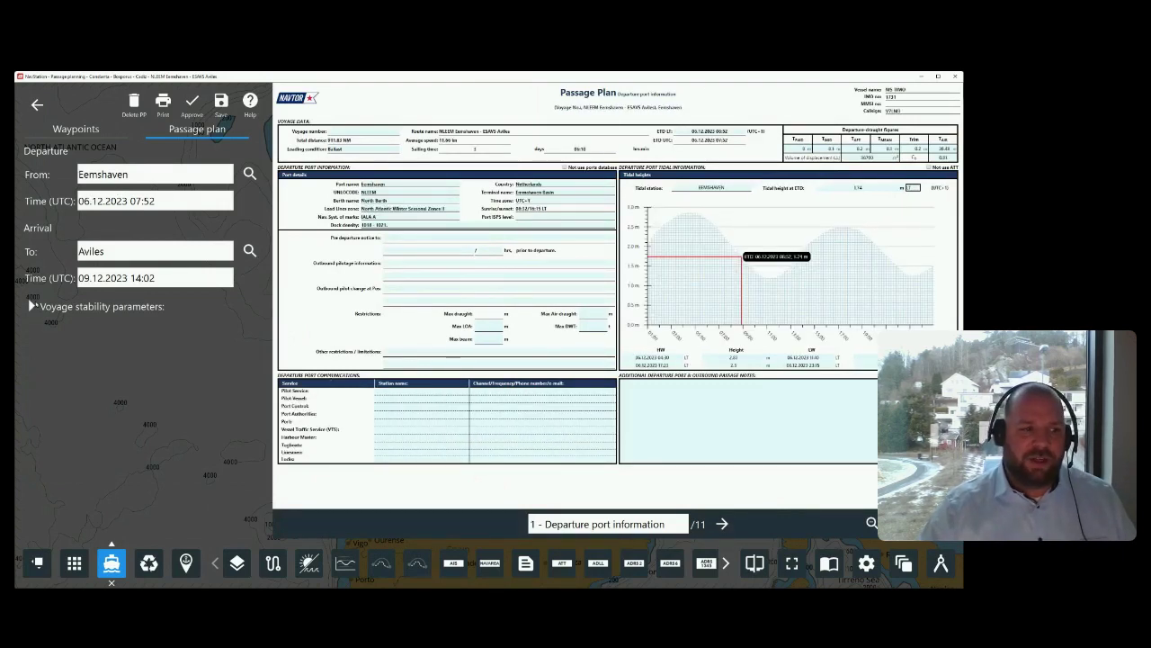
click(31, 306)
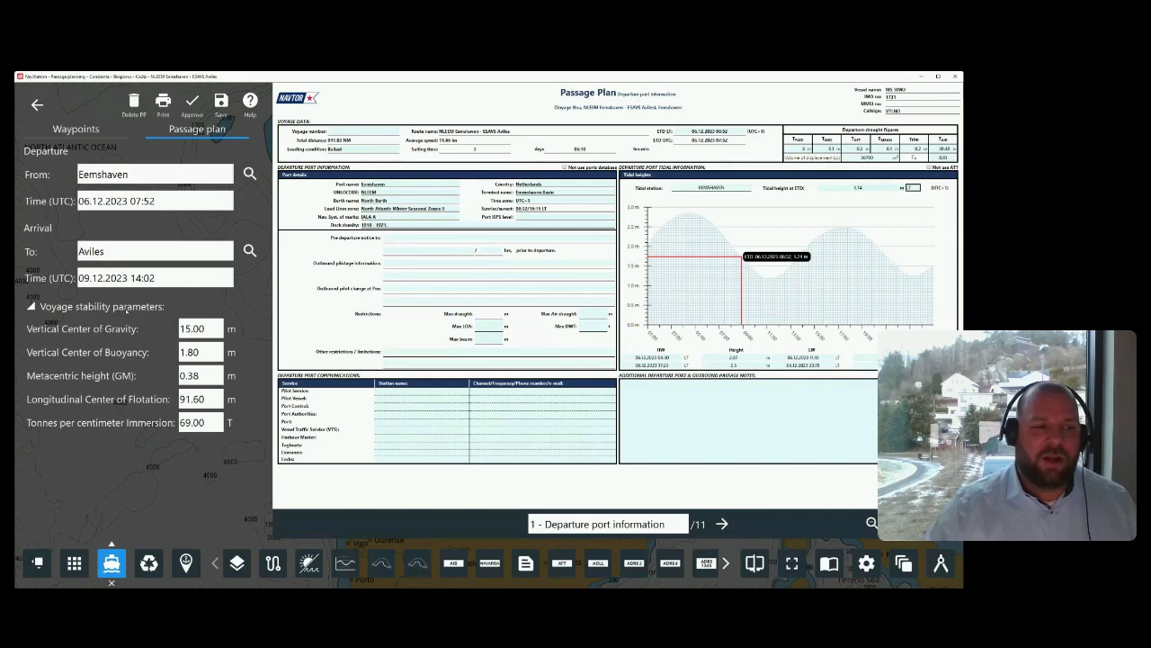
click(29, 303)
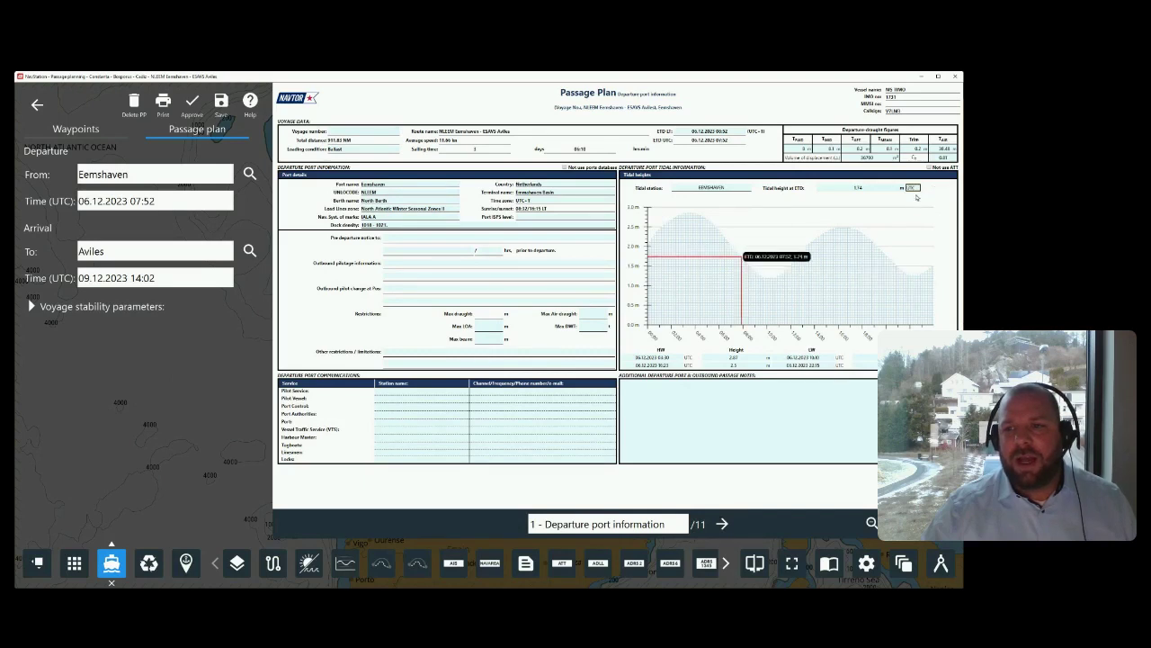
Switch the departure tidal heights from UTC to local time, and set the departure port's ISPS level to Level 1 Normal.
click(912, 187)
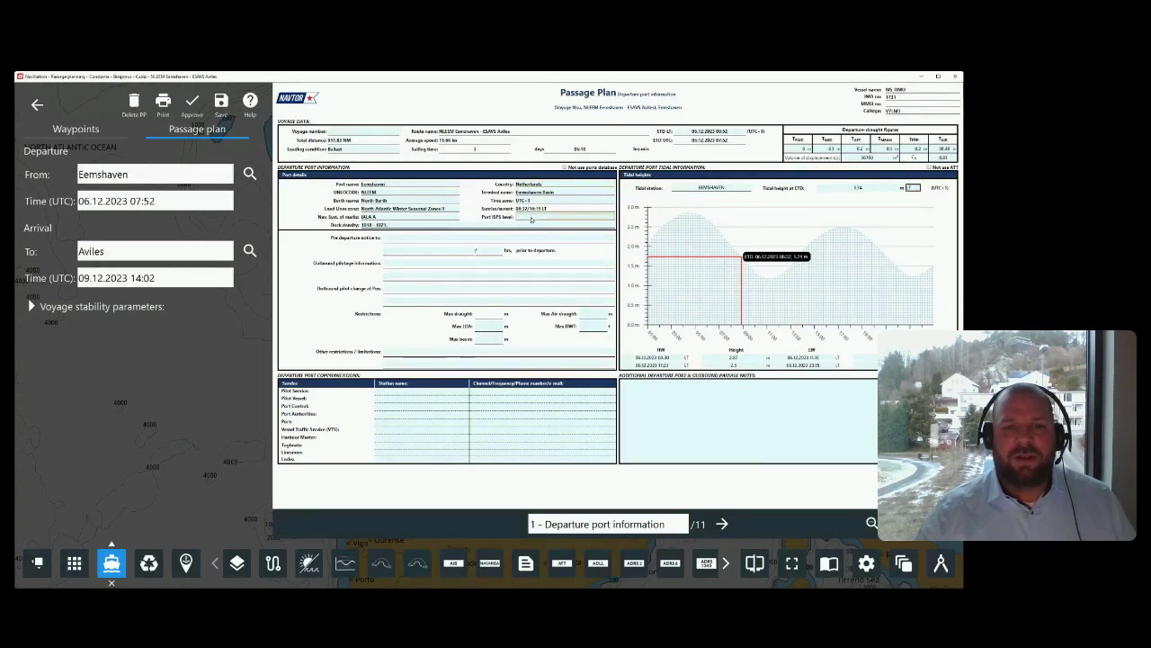
click(536, 239)
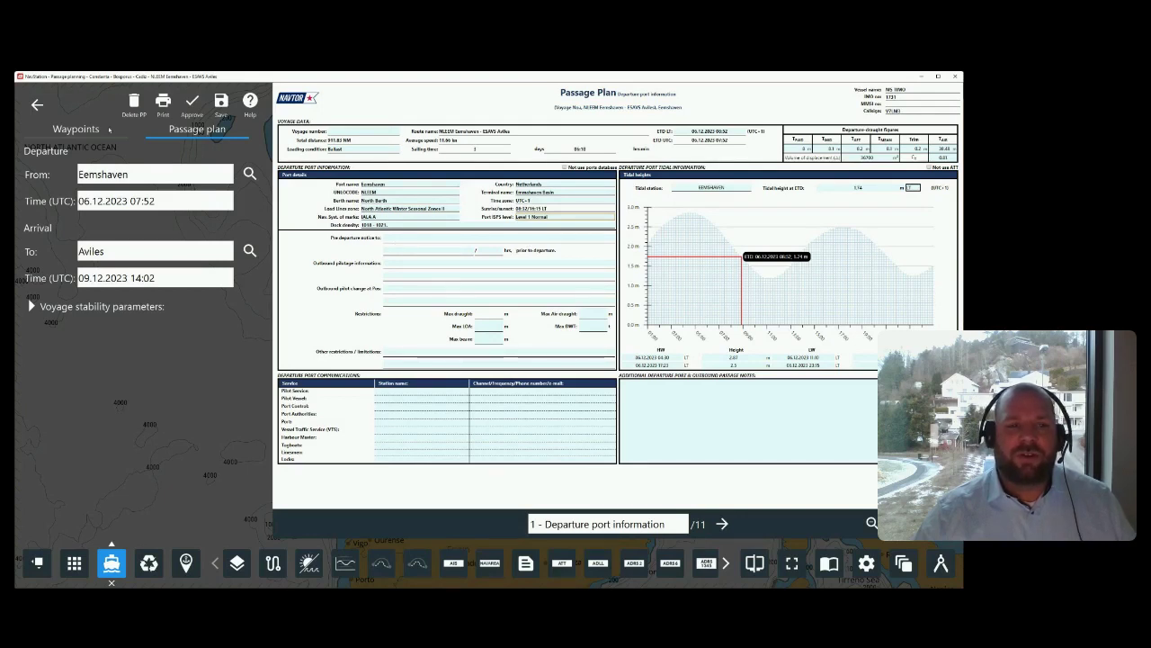
Return to the route's waypoints and display port information on the chart at Eemshaven.
click(107, 130)
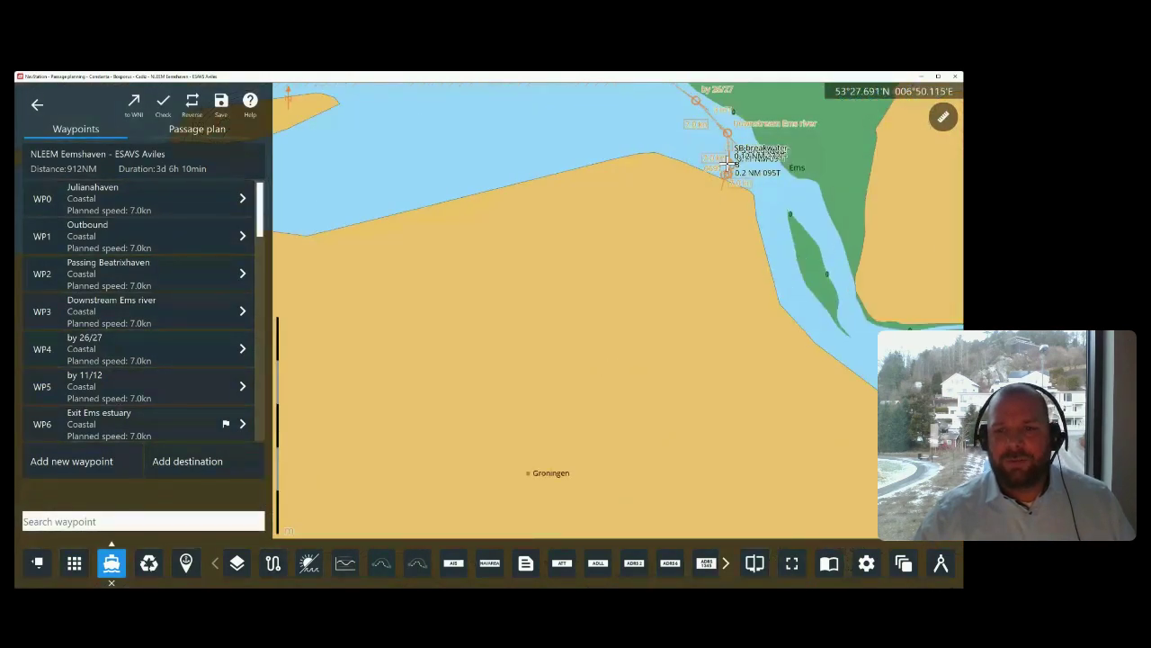
scroll(727, 165, up, 2)
scroll(729, 180, up, 5)
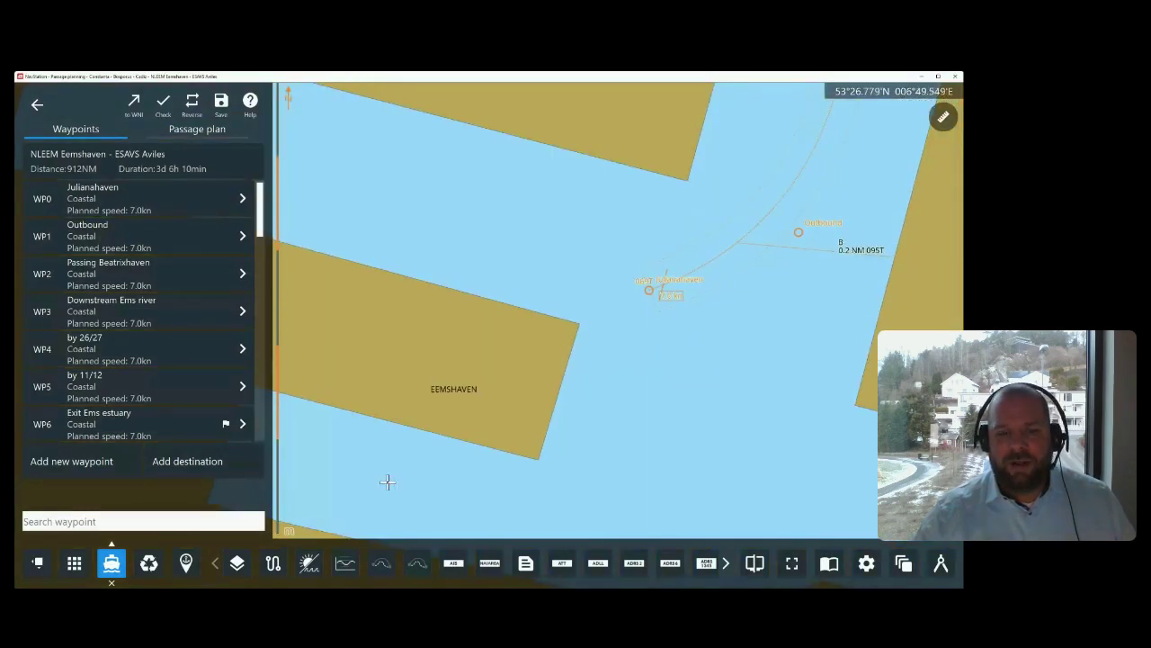
click(185, 562)
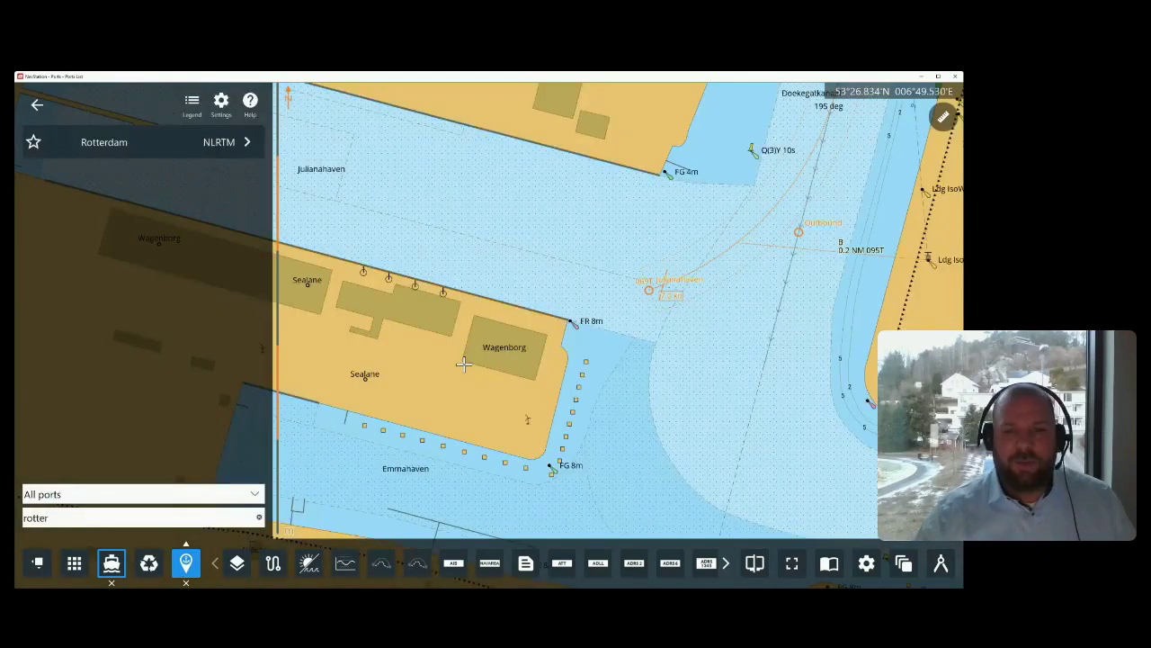
Move the Julianahaven departure waypoint to the Floating Jetty berth in Emmahaven, and reopen the passage plan.
scroll(622, 372, down, 2)
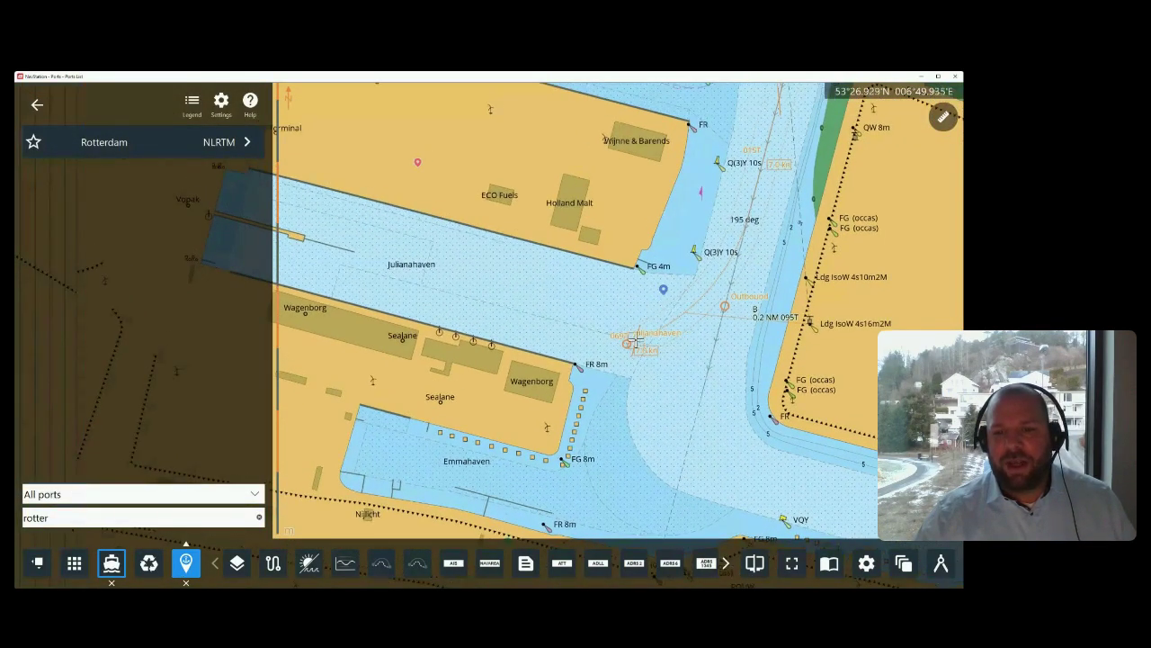
scroll(480, 277, down, 1)
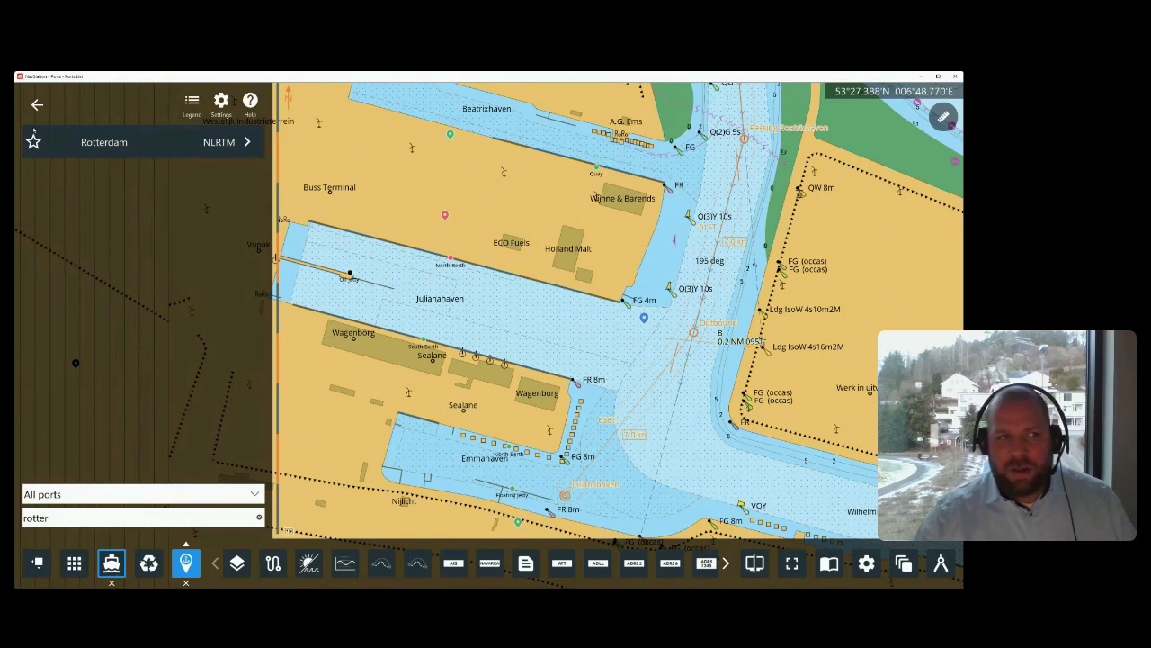
click(135, 142)
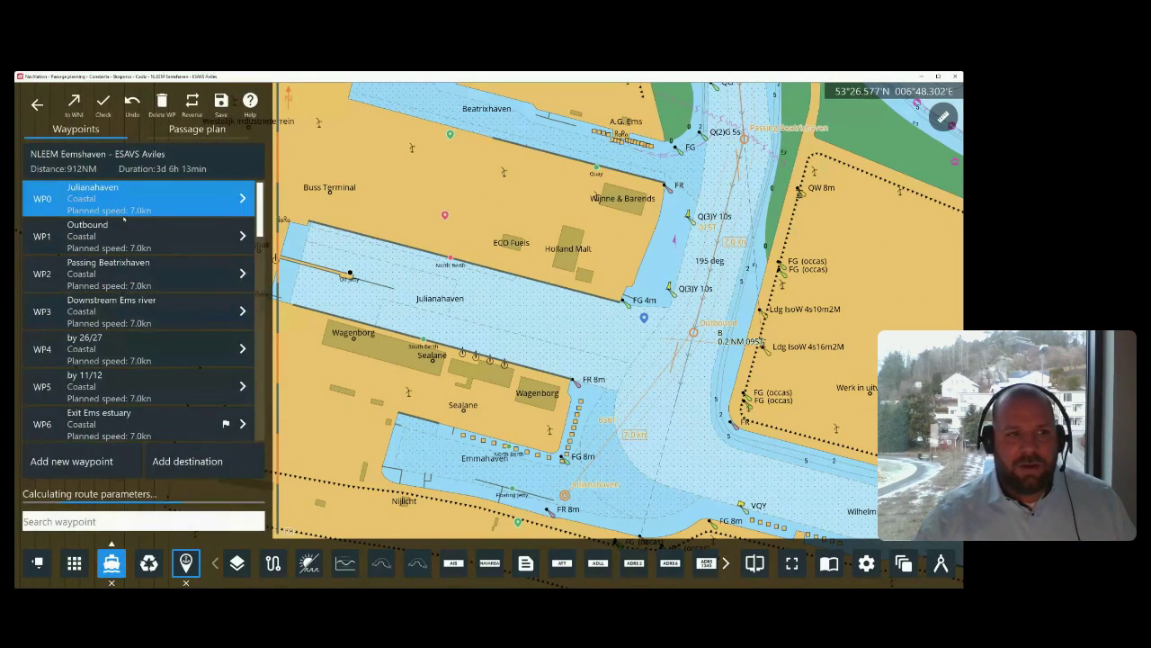
click(197, 129)
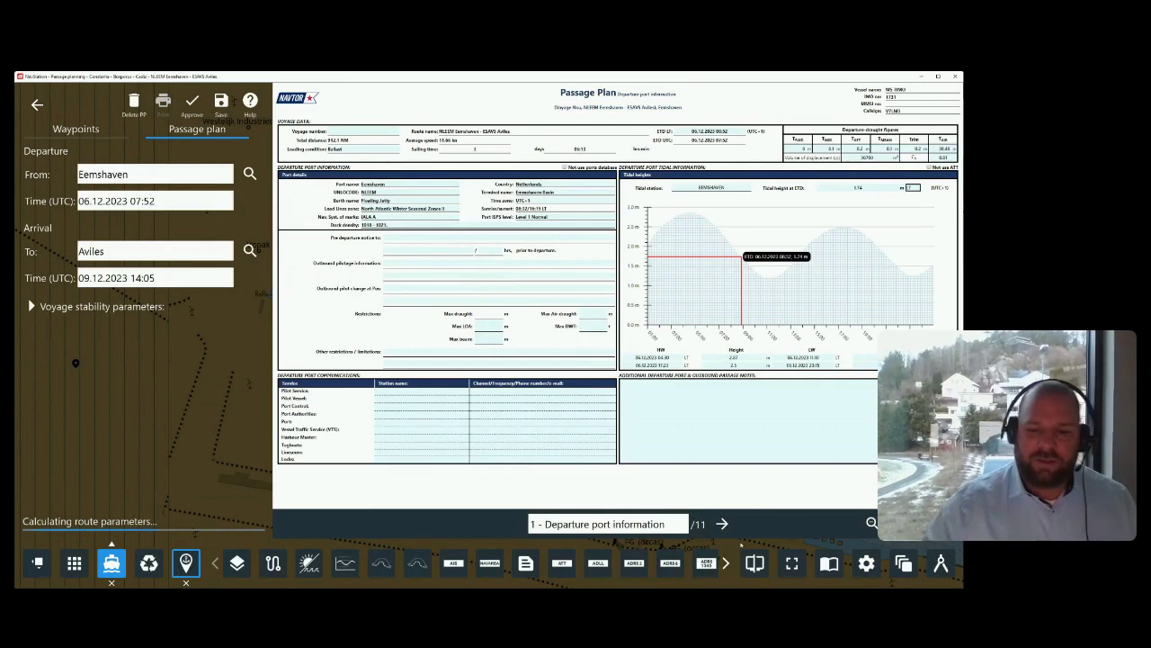
Review the passage plan's arrival port information and General notes, part 1, down to the action points.
click(722, 524)
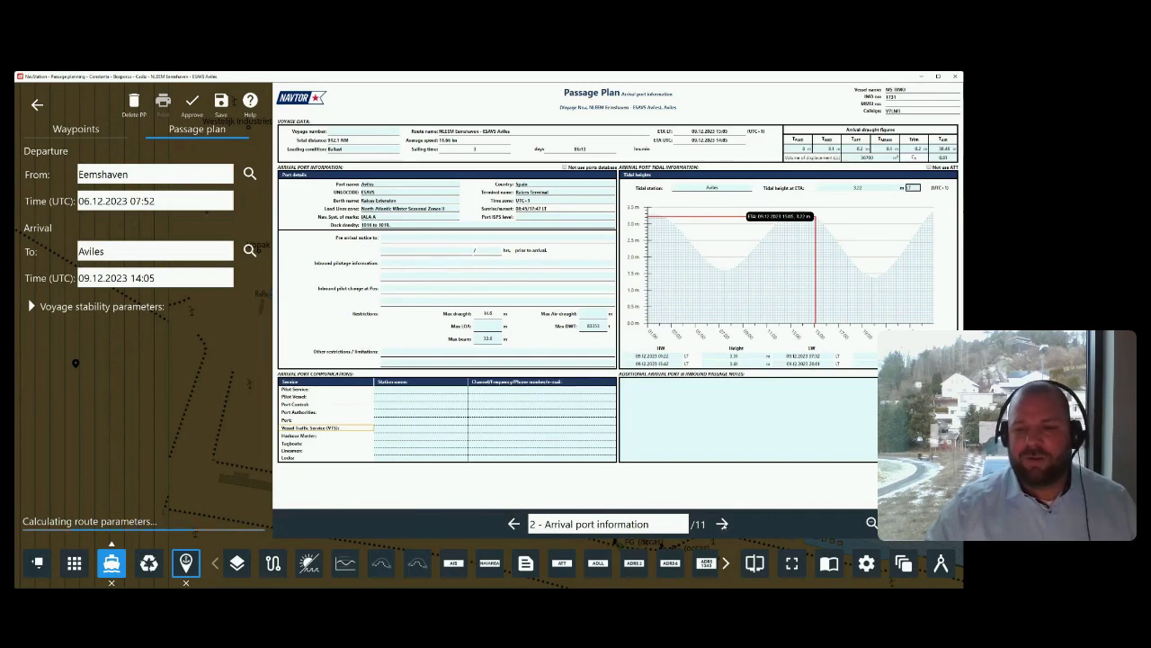
click(723, 524)
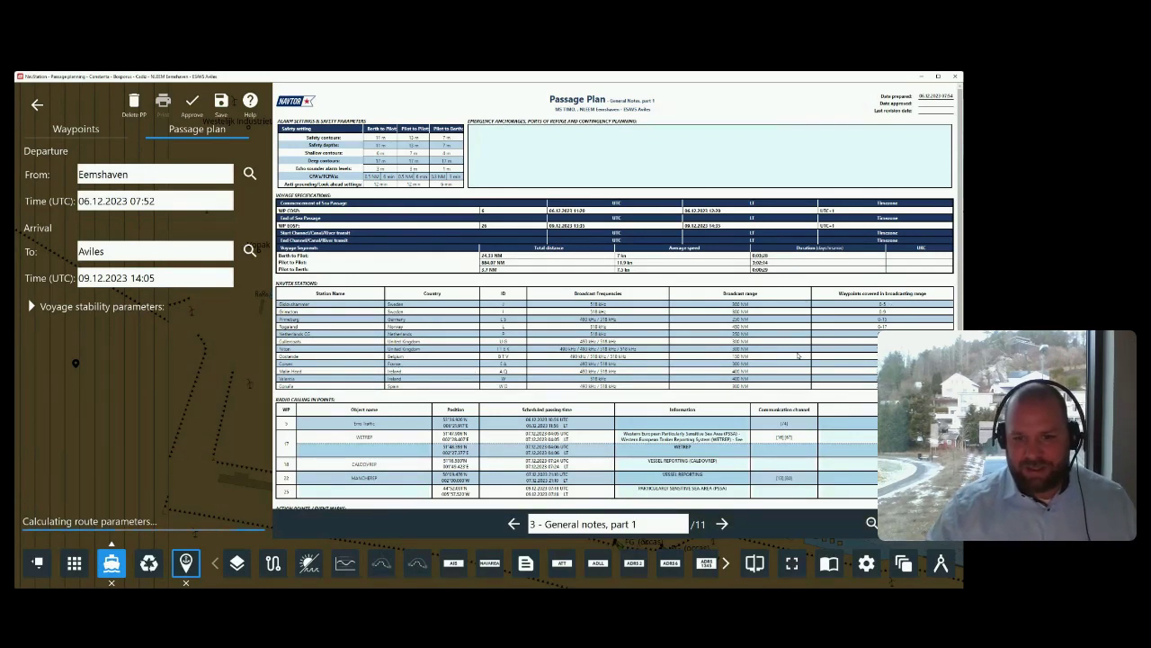
scroll(587, 398, down, 1)
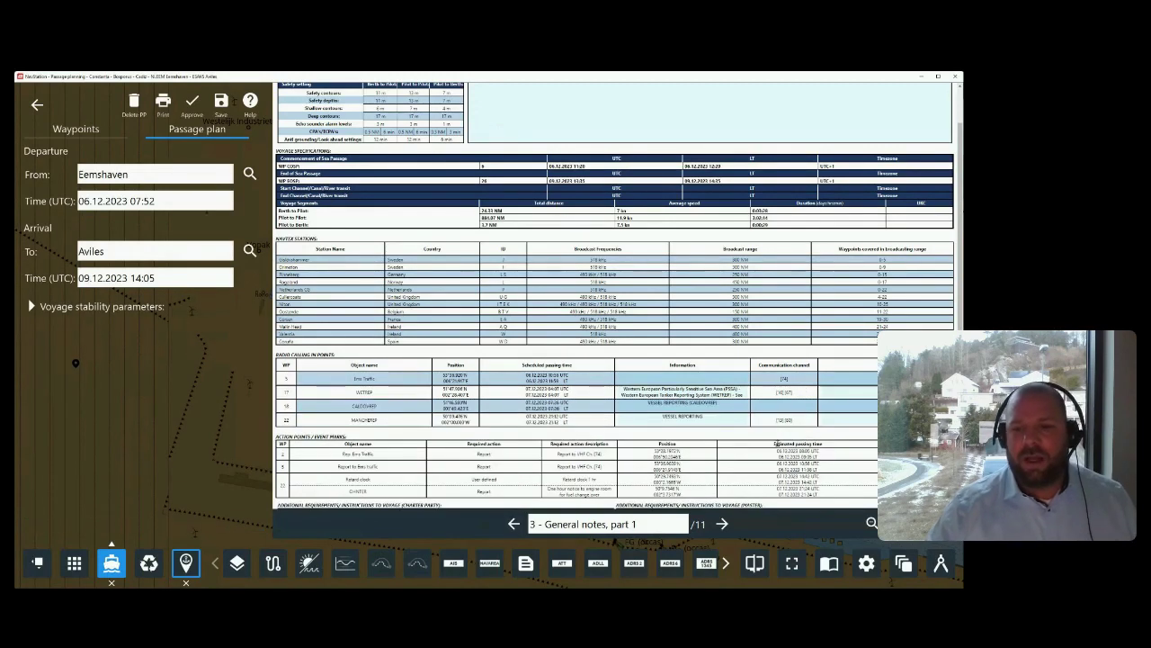
scroll(617, 457, down, 1)
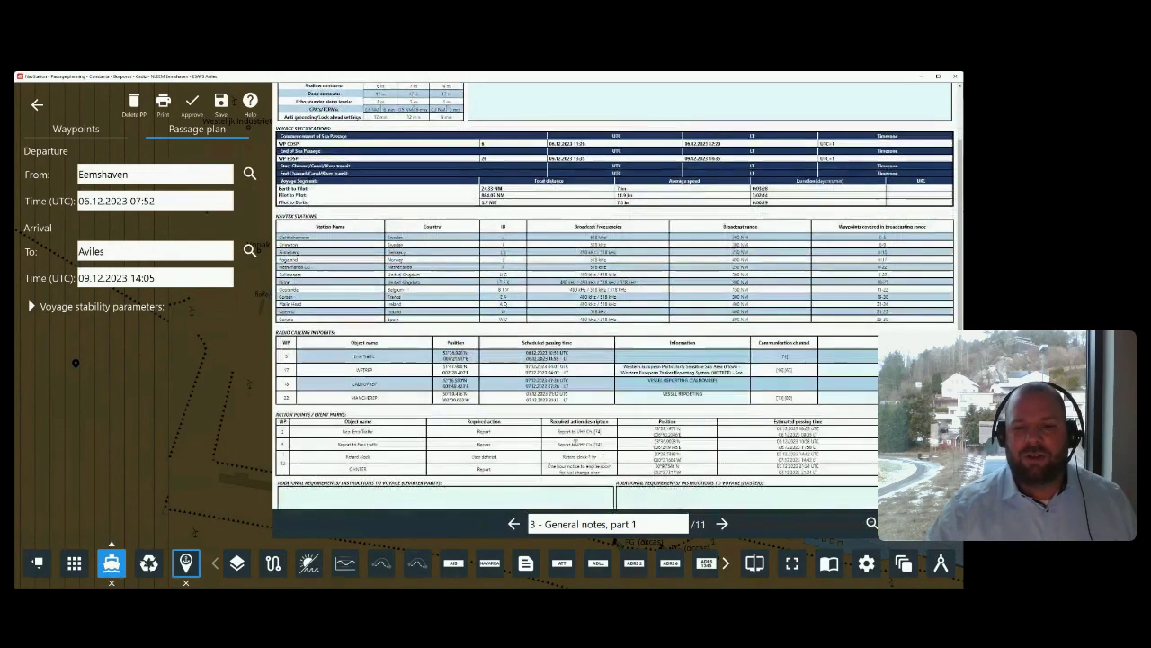
scroll(319, 409, down, 1)
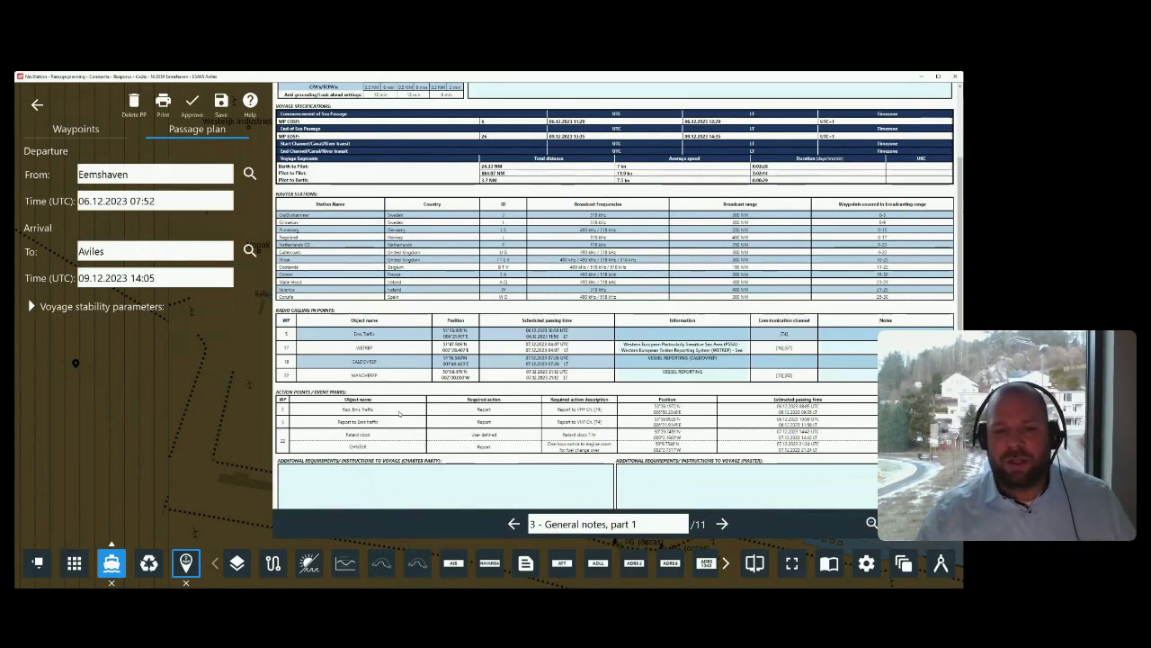
Check the action tools for waypoint WP1 Outbound, and return to the action points in General notes, part 1.
click(56, 128)
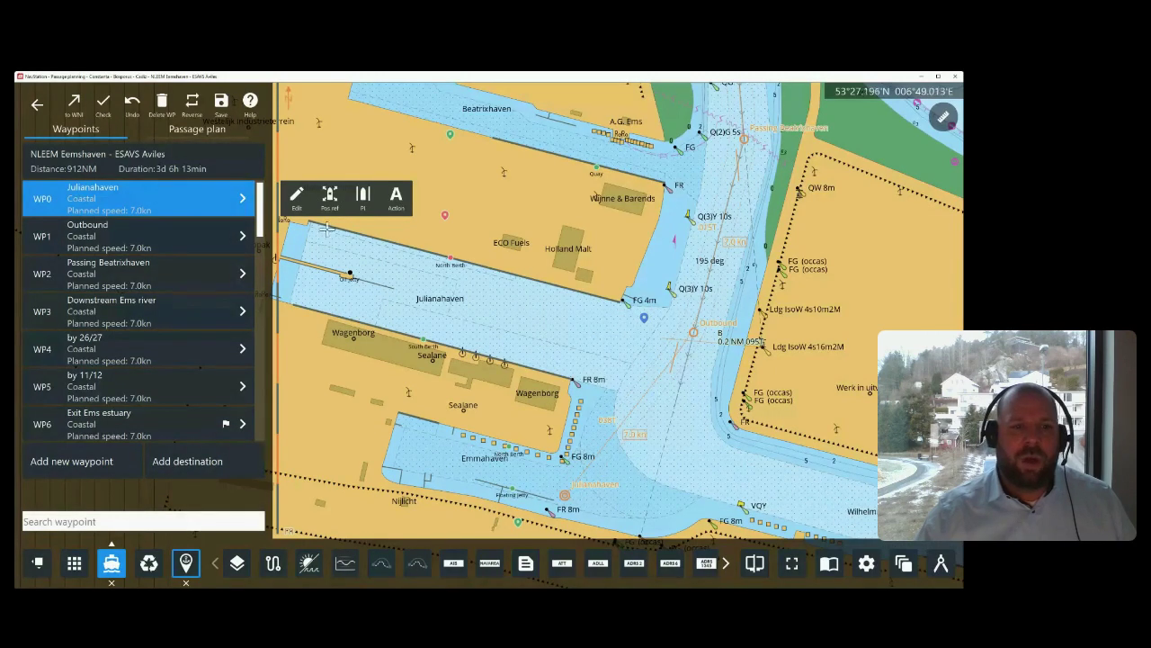
click(241, 236)
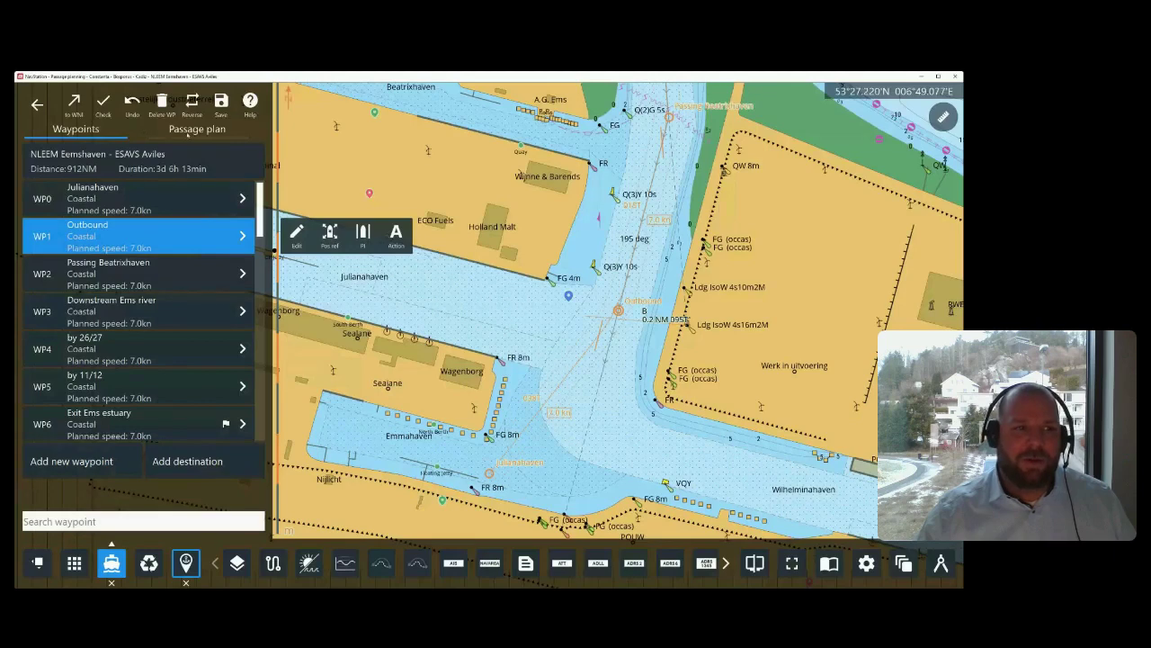
click(188, 133)
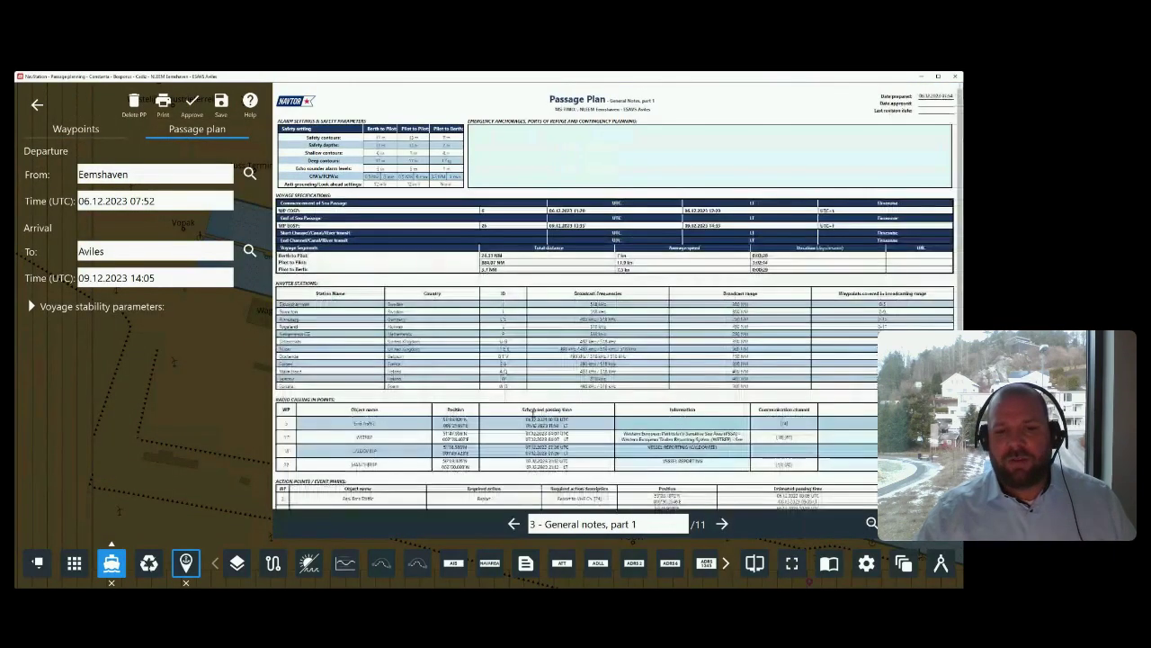
scroll(532, 418, down, 3)
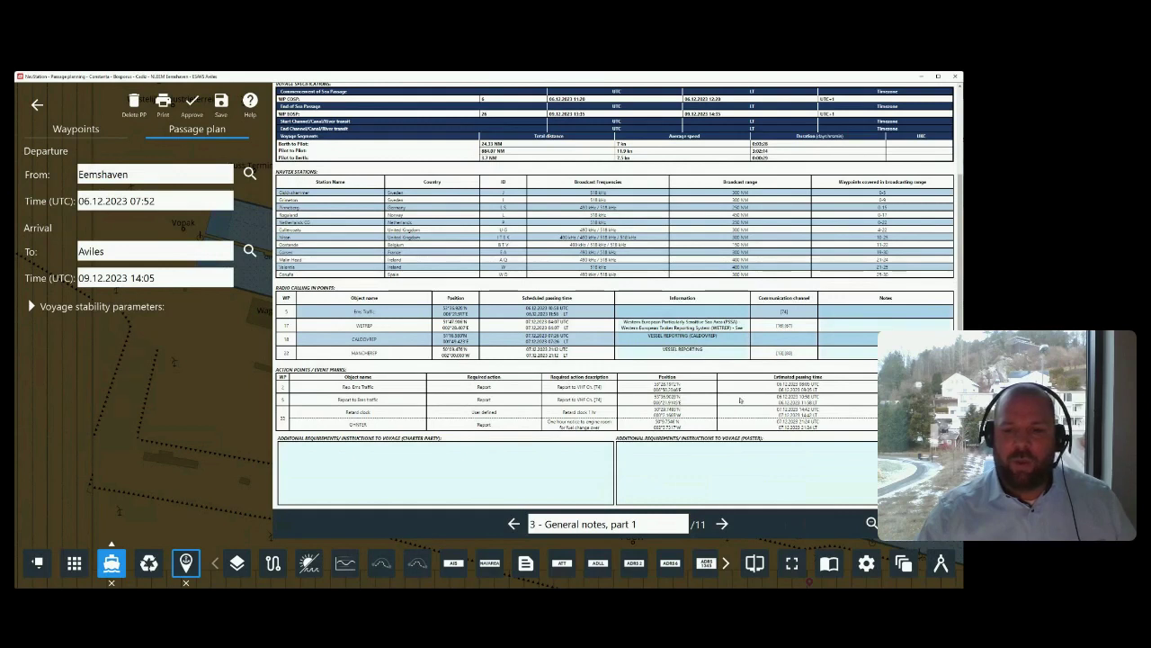
scroll(596, 447, down, 1)
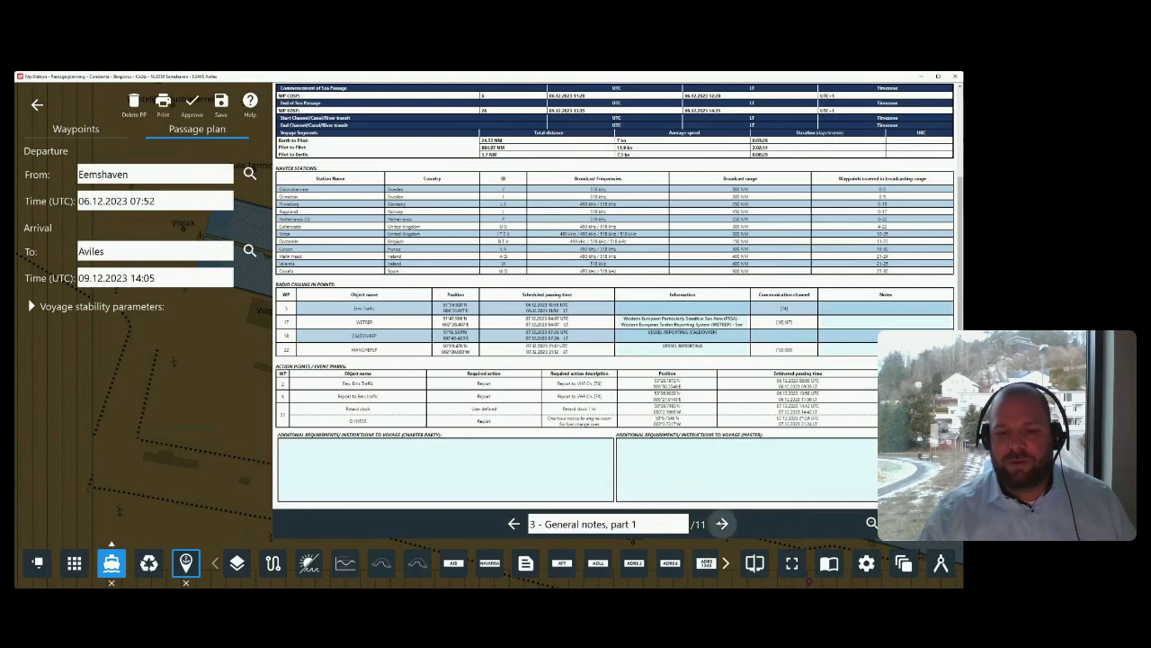
Review General notes, part 2 and Part A, viewing the security level choices for the Julianahaven waypoint.
click(721, 523)
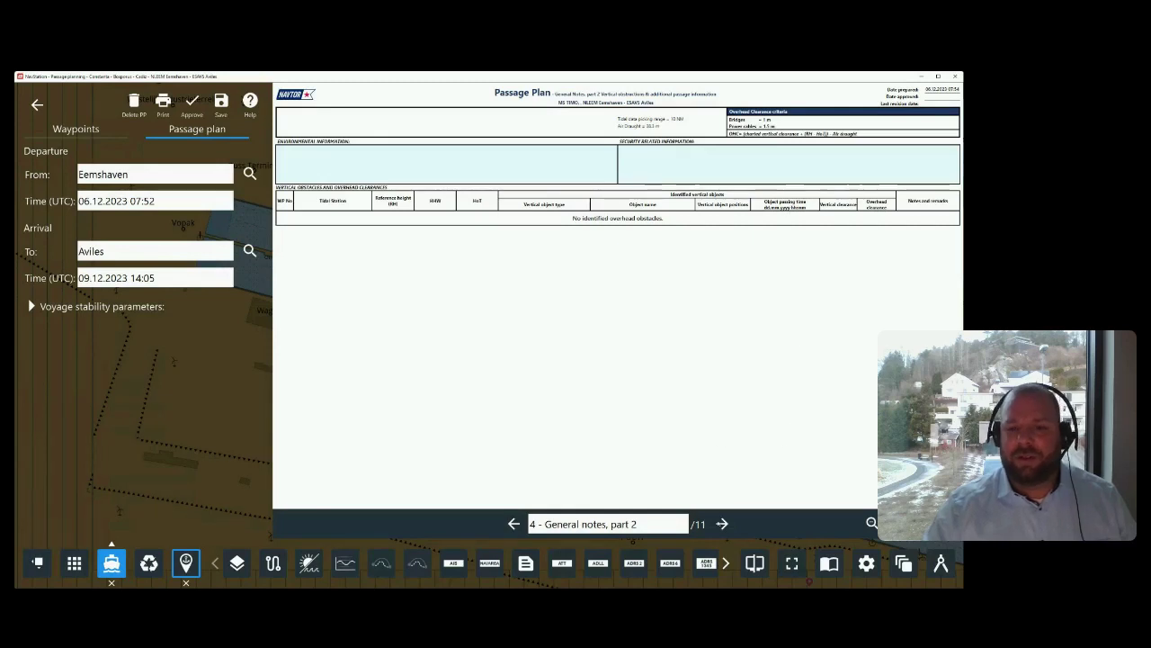
key(Page_Down)
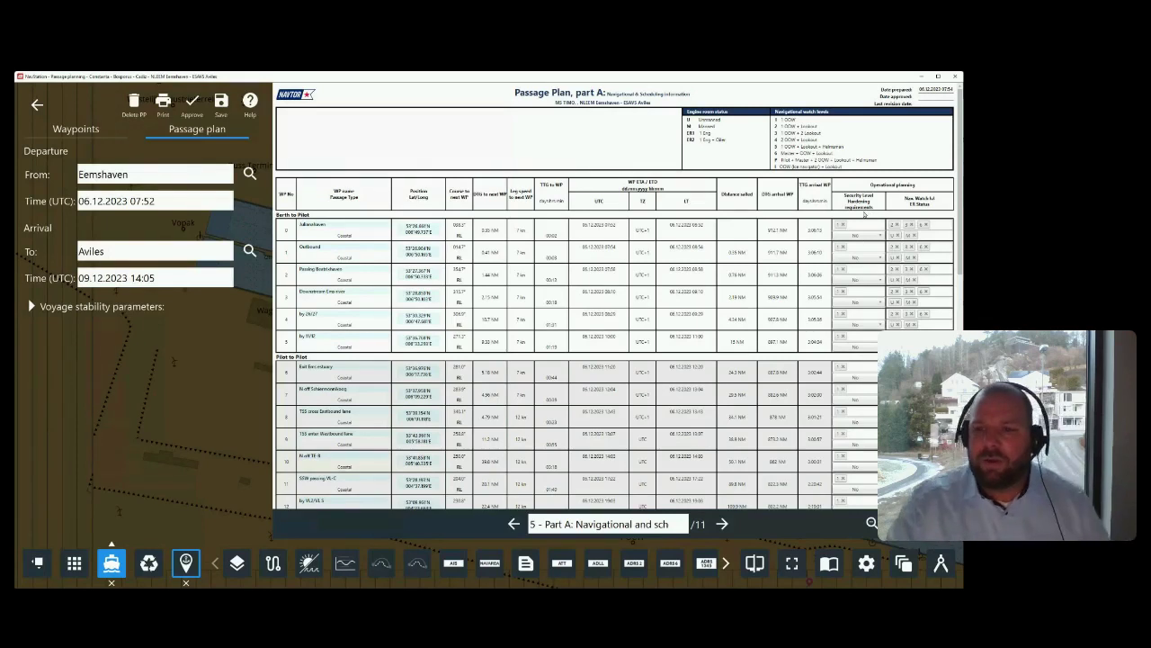
click(857, 229)
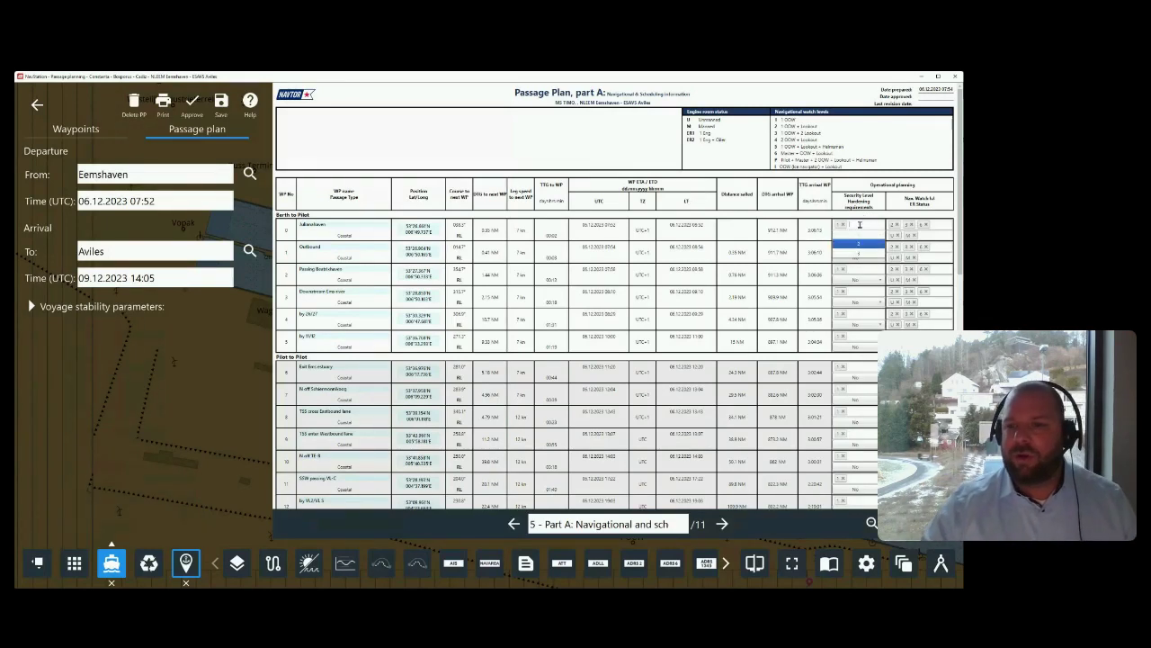
click(866, 218)
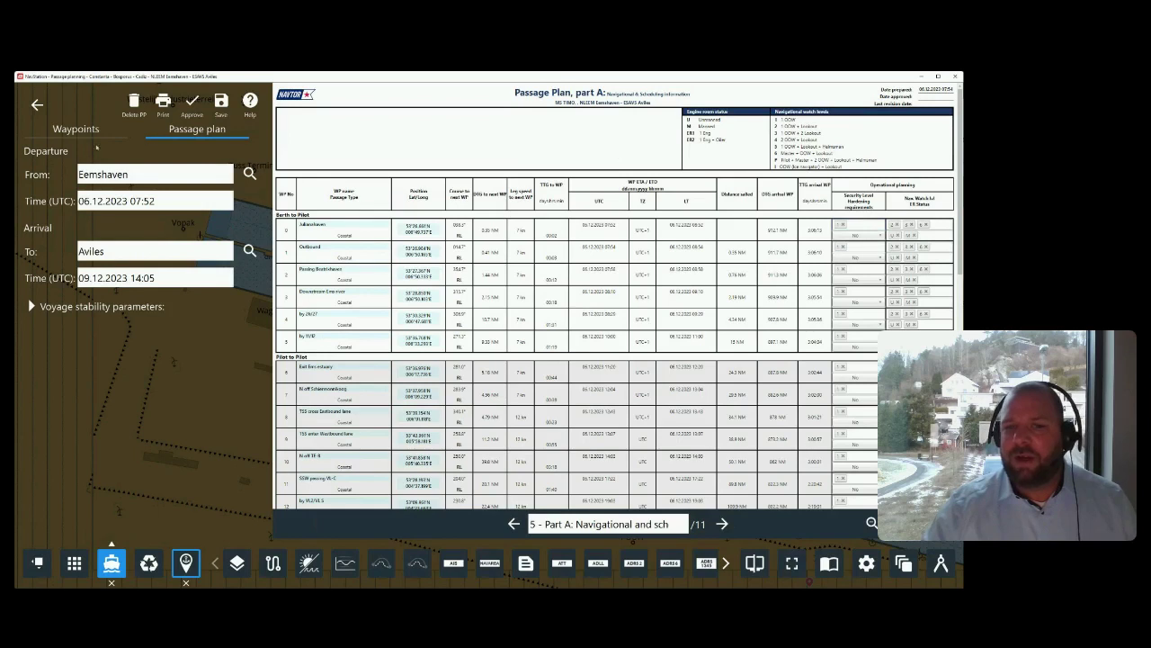
Check the passage plan, schedule and route settings of waypoint WP1 Outbound, and return to the passage plan.
click(82, 131)
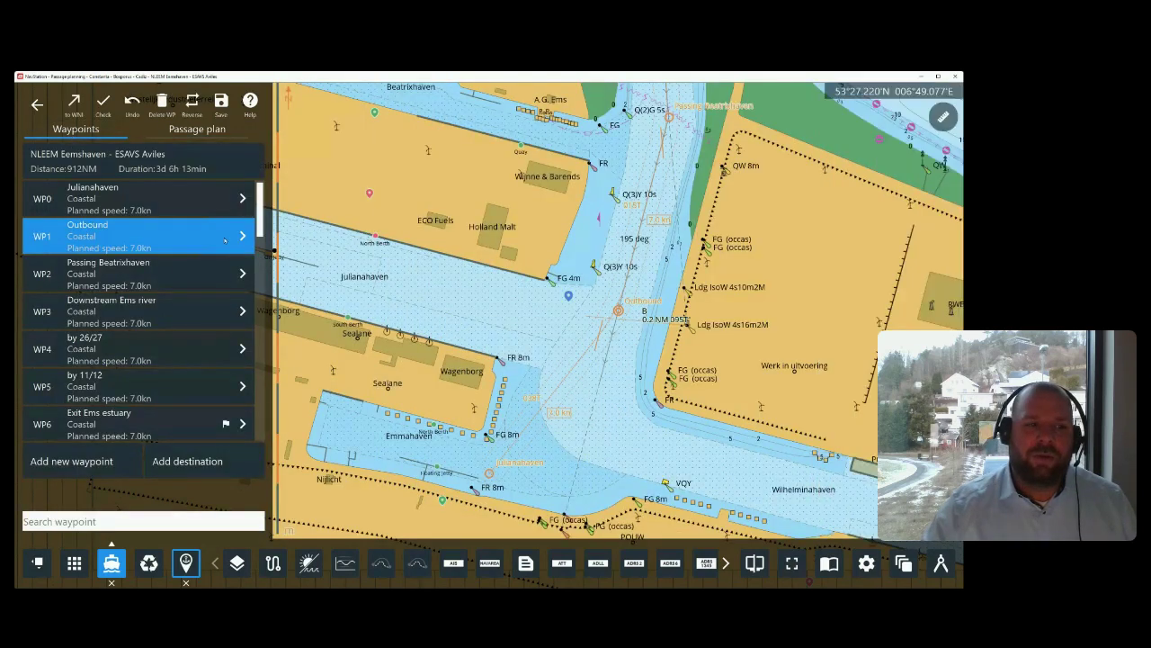
click(225, 240)
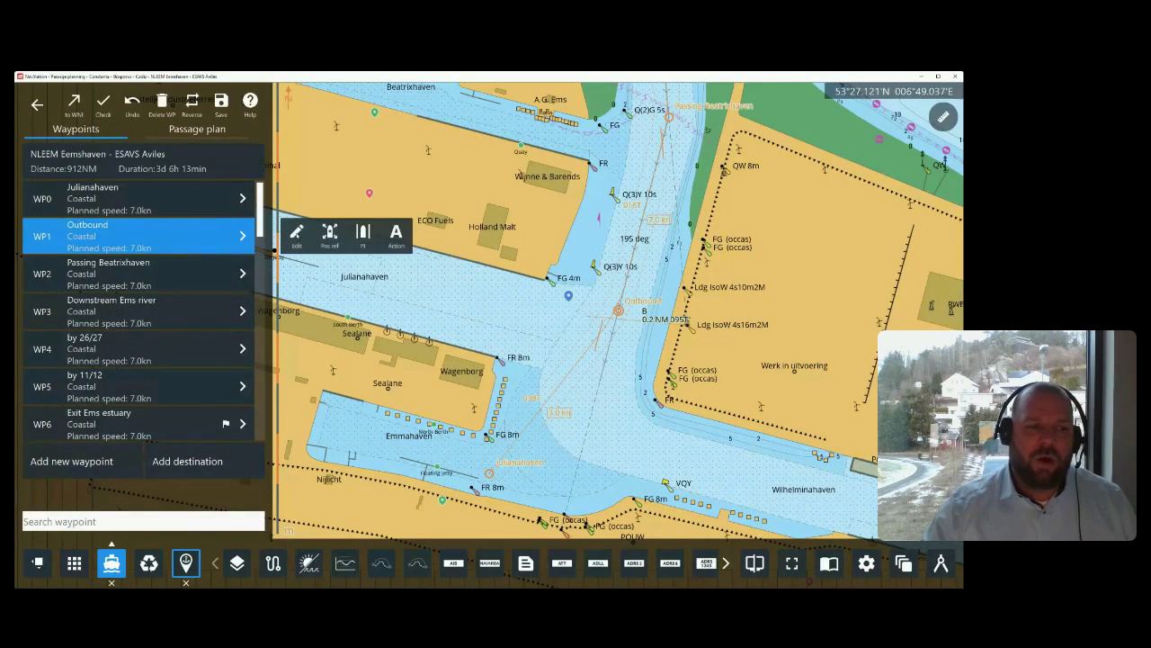
click(296, 235)
click(135, 187)
click(216, 188)
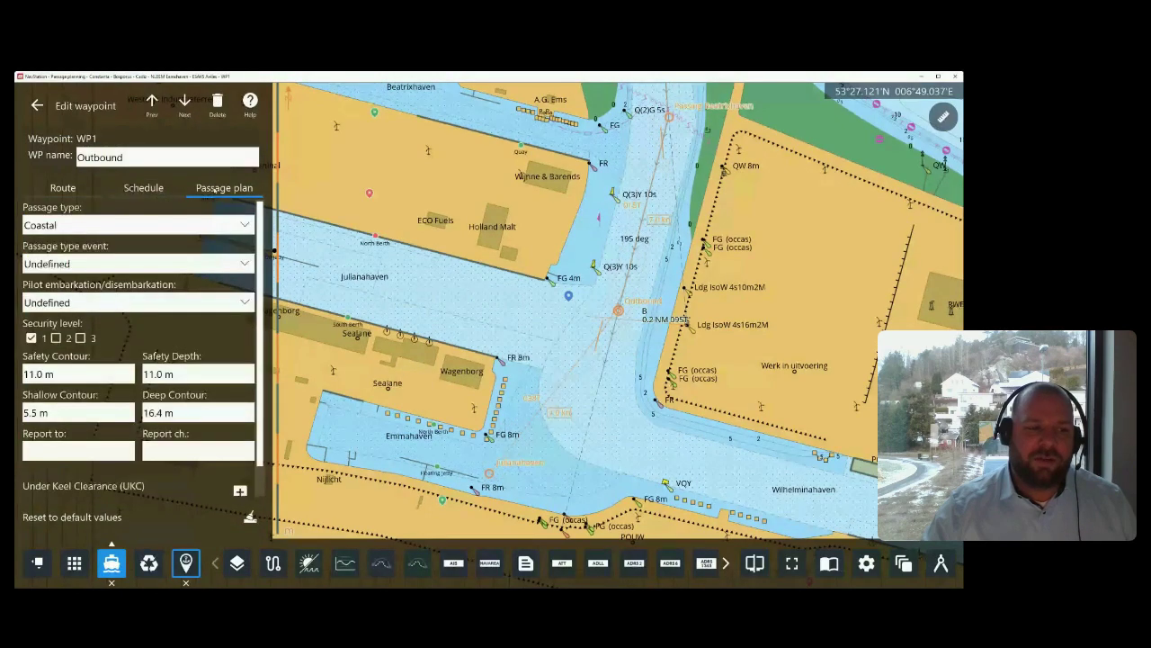
click(144, 187)
click(63, 187)
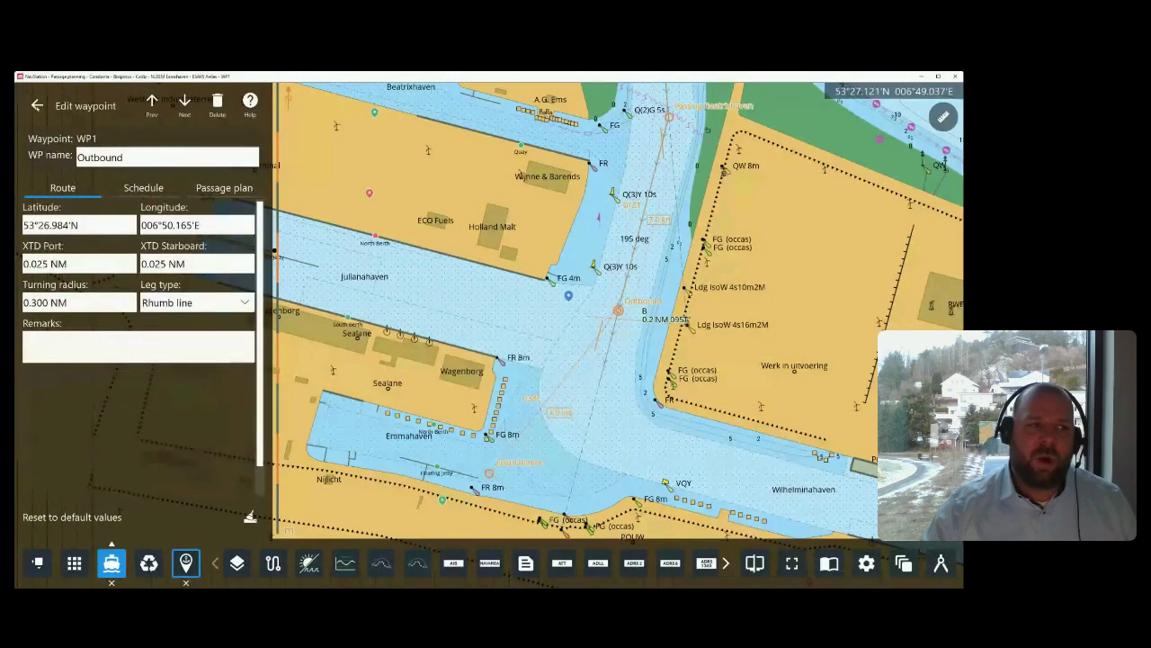
click(37, 105)
click(197, 129)
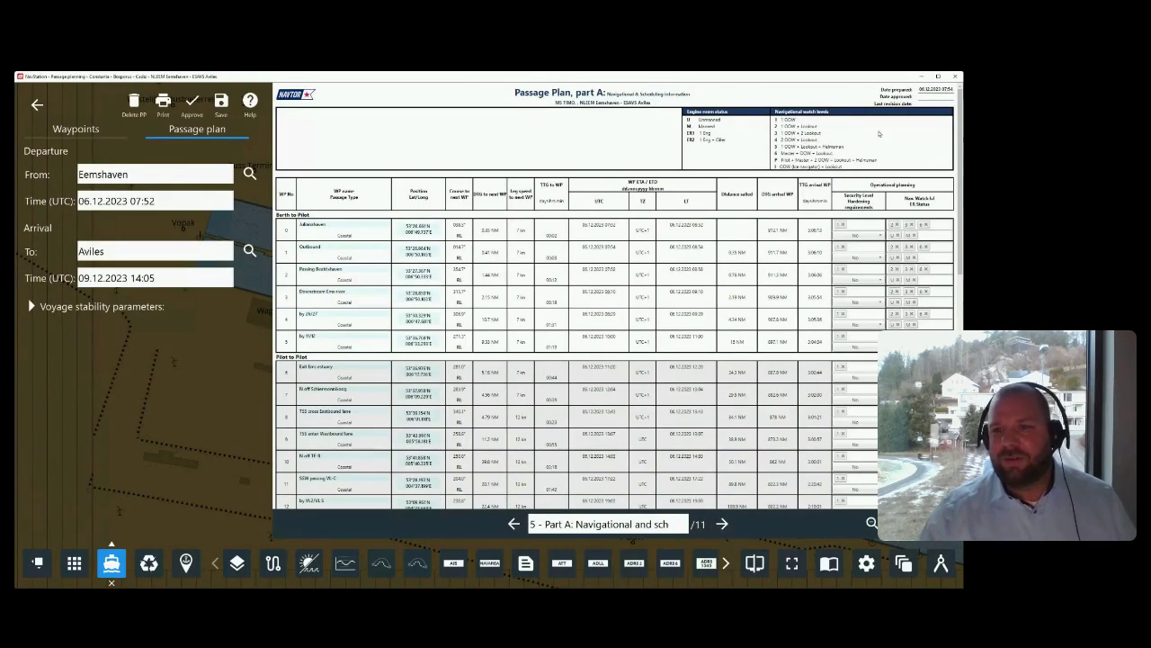
View the engine status and navigational watch level choices for the Outbound waypoint in Part A.
click(928, 258)
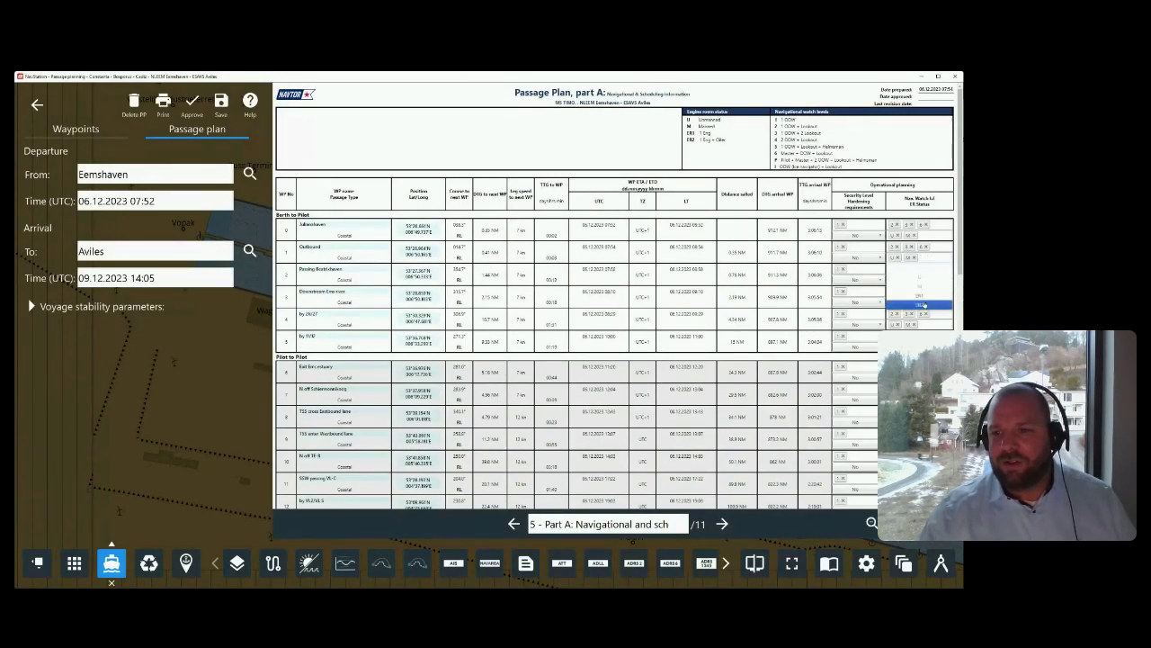
click(938, 244)
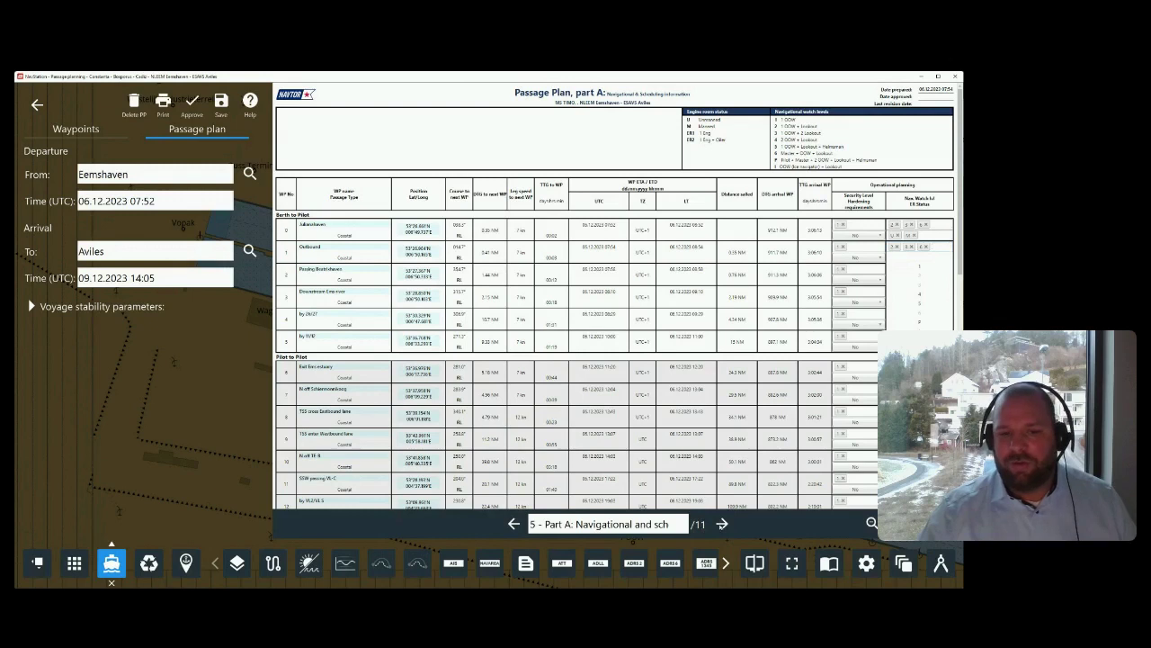
scroll(657, 409, down, 3)
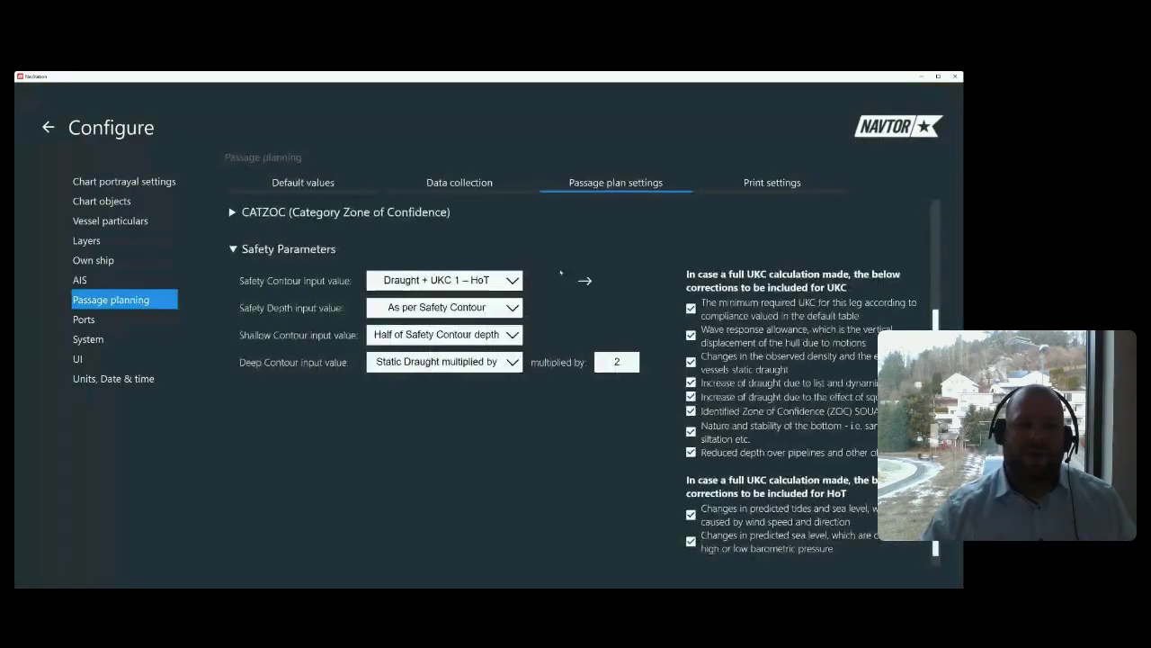
Review the initial Under Keel Clearance squat formula in the passage plan settings, and leave the configuration.
scroll(466, 237, up, 4)
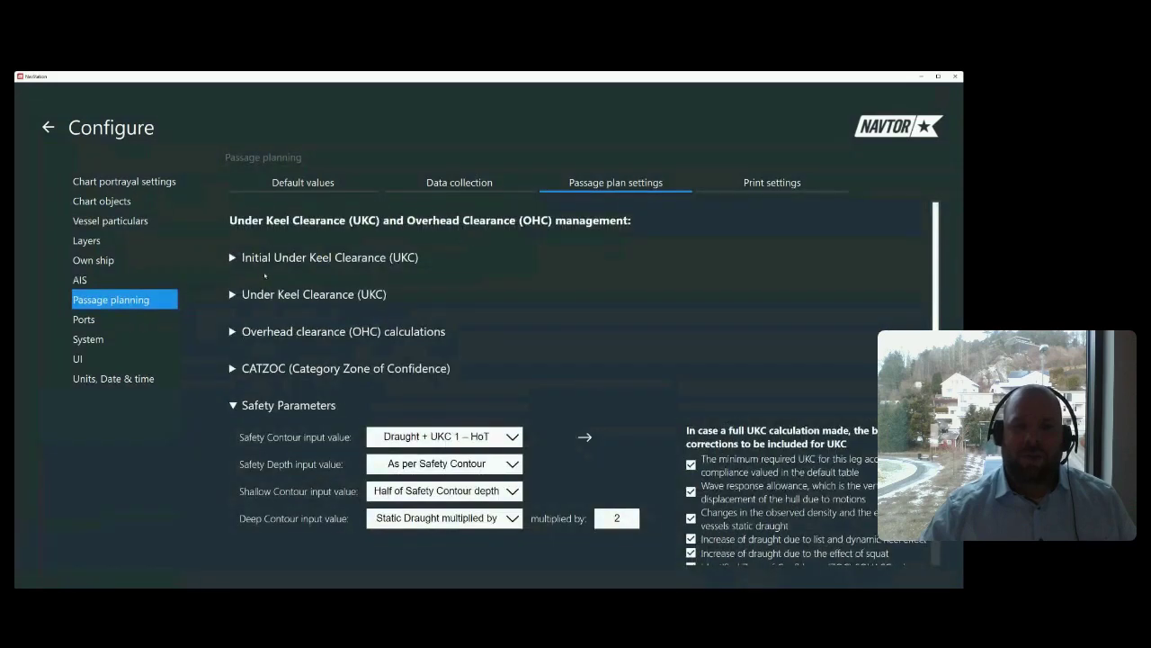
click(233, 258)
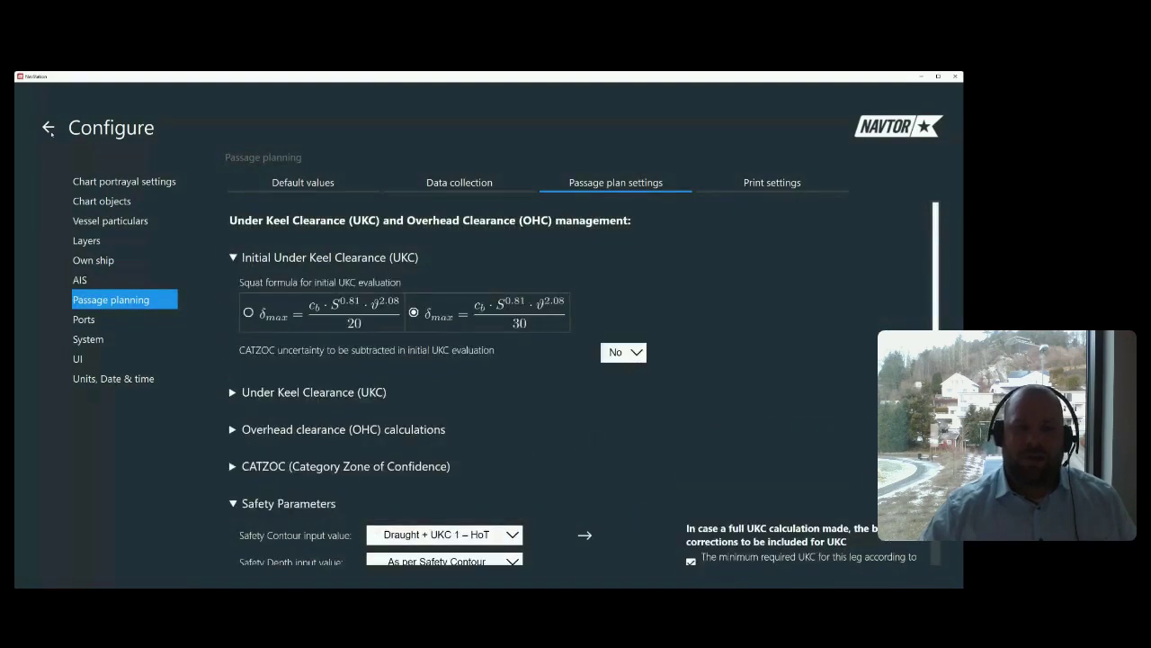
click(49, 129)
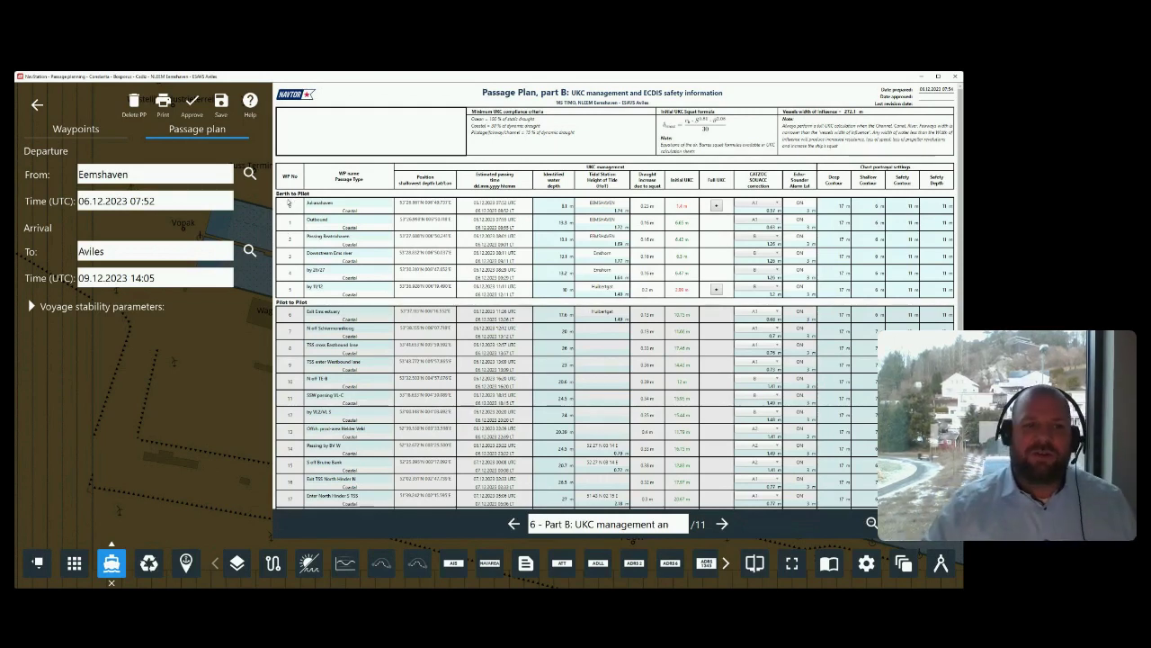
Review the UKC management and ECDIS safety values in Part B, checking the waypoint list and returning to the passage plan.
scroll(309, 311, down, 2)
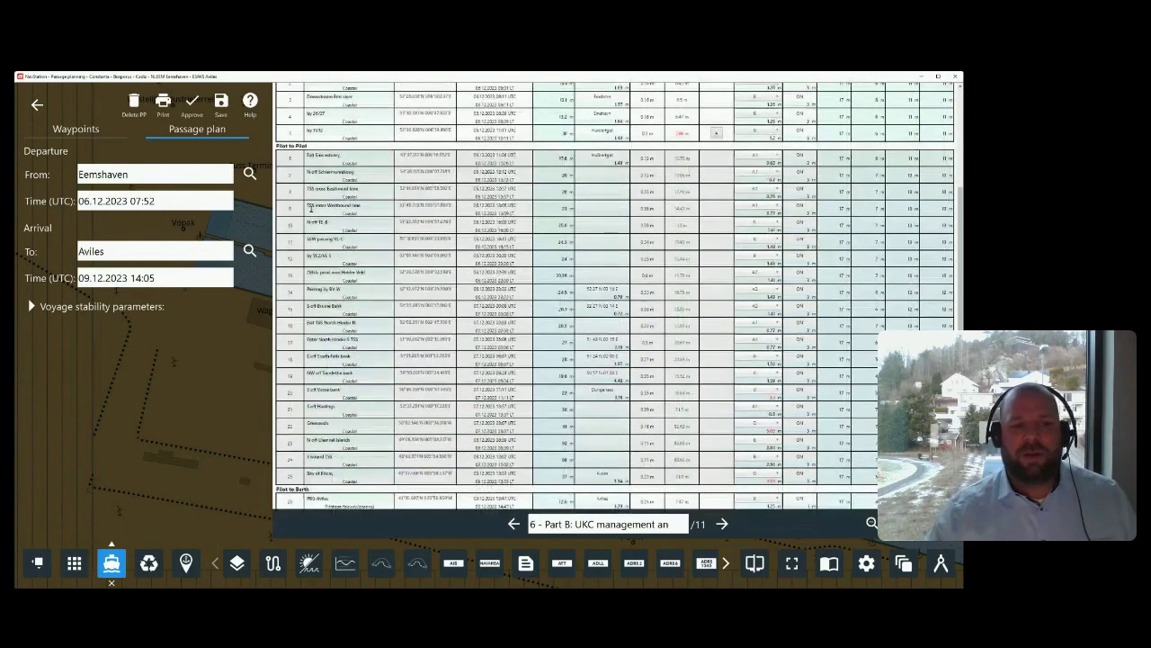
scroll(307, 266, down, 3)
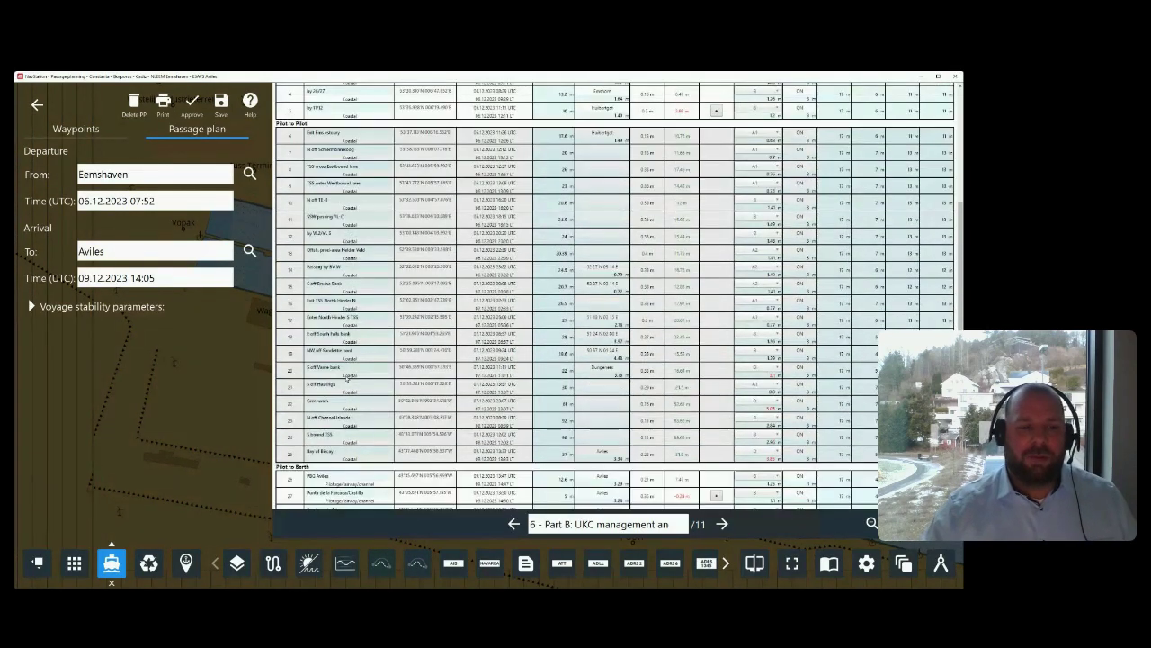
click(103, 132)
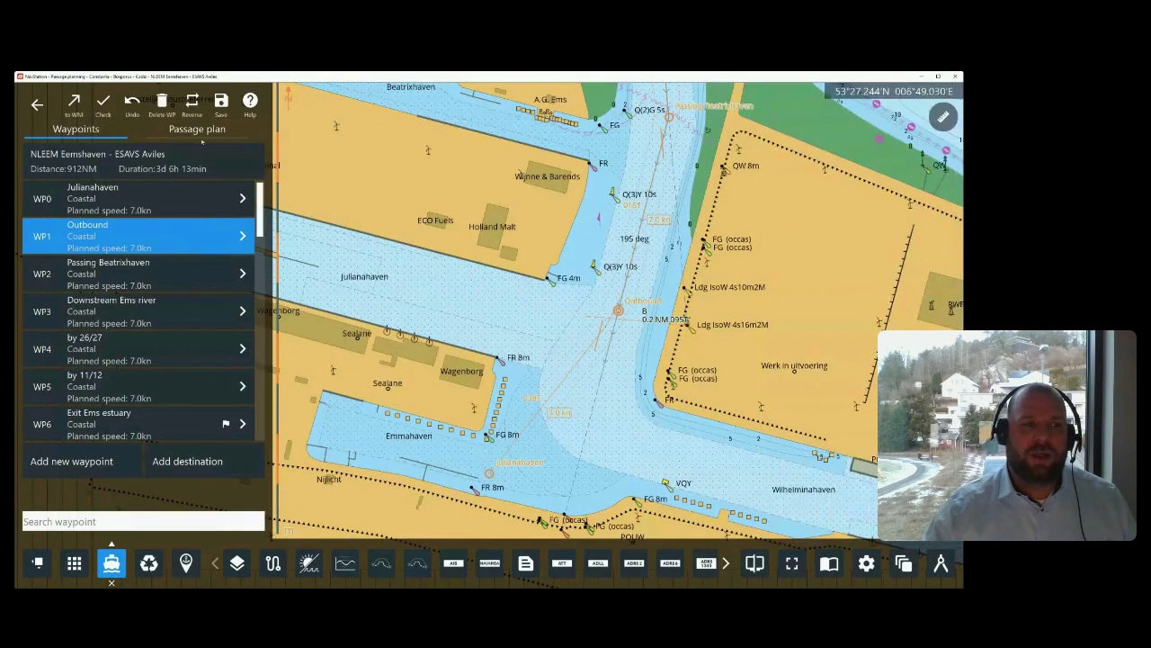
click(199, 132)
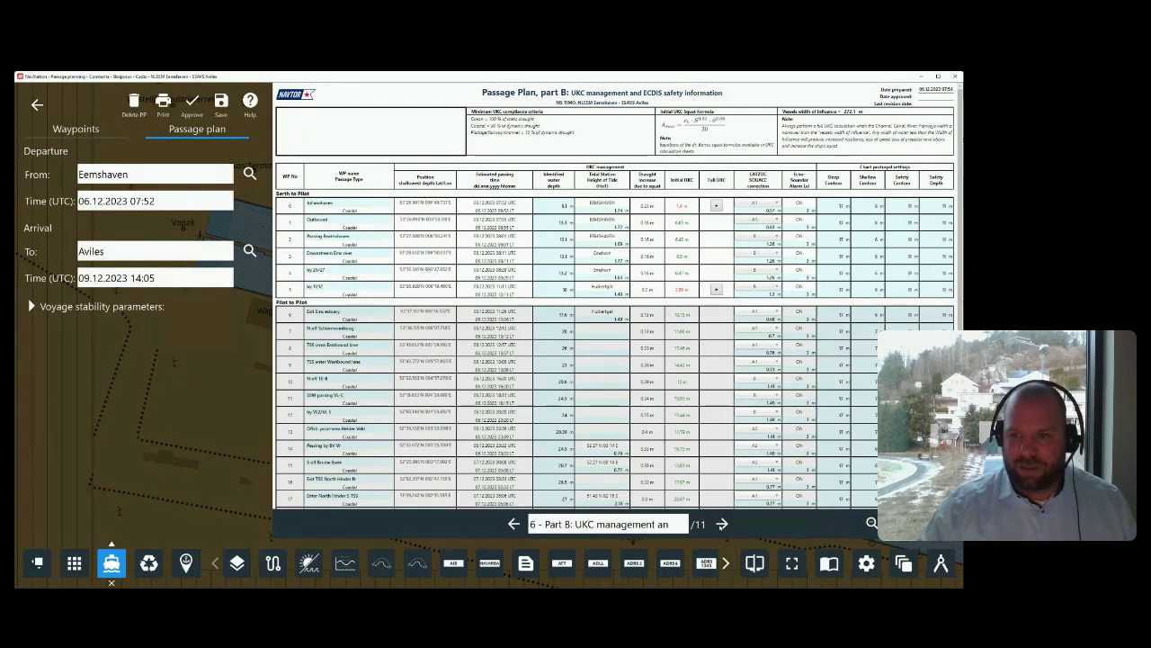
Open Part C of the passage plan and set the Outbound waypoint's turn radius to 0.6 NM.
click(722, 523)
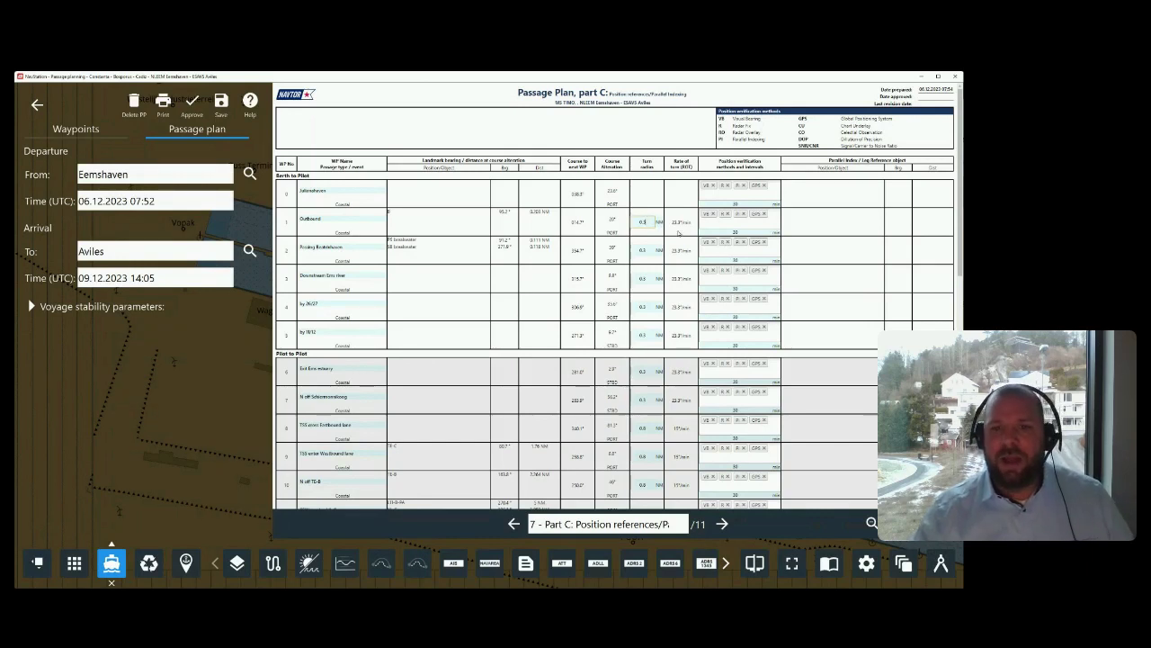
scroll(688, 218, down, 1)
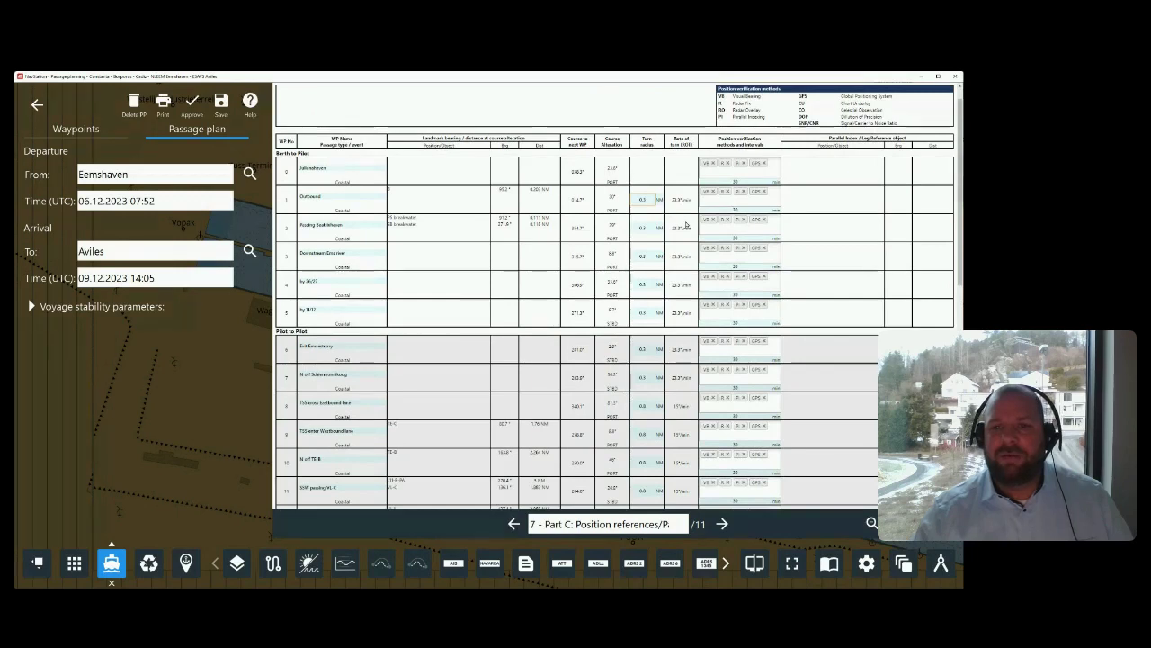
text(0.4)
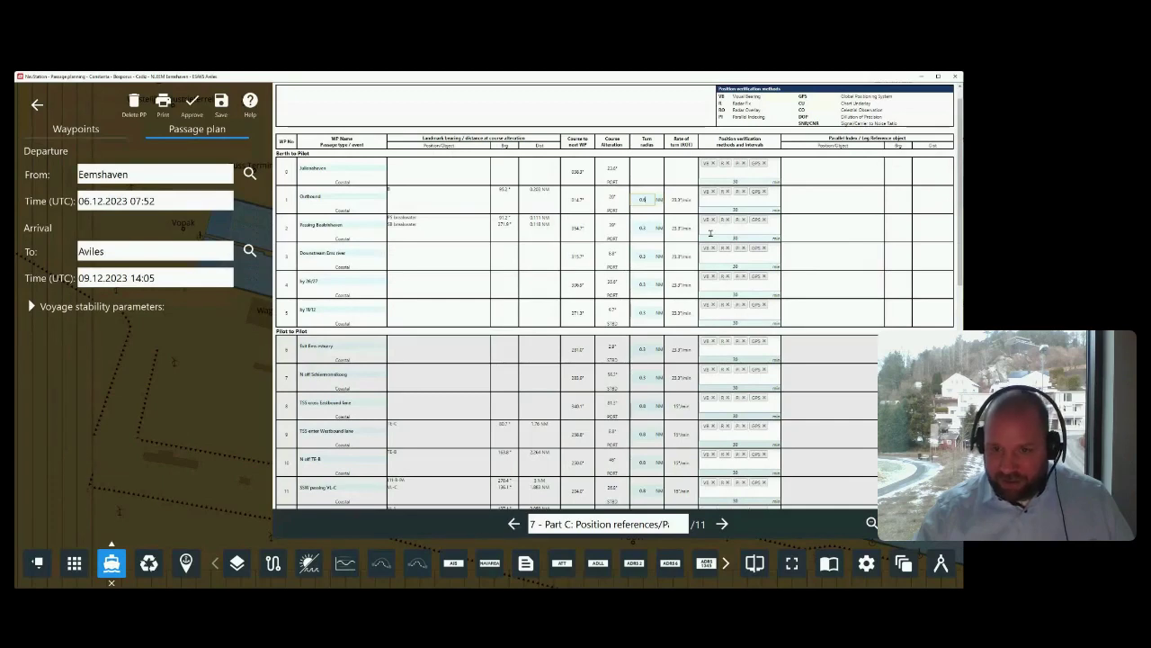
key(Return)
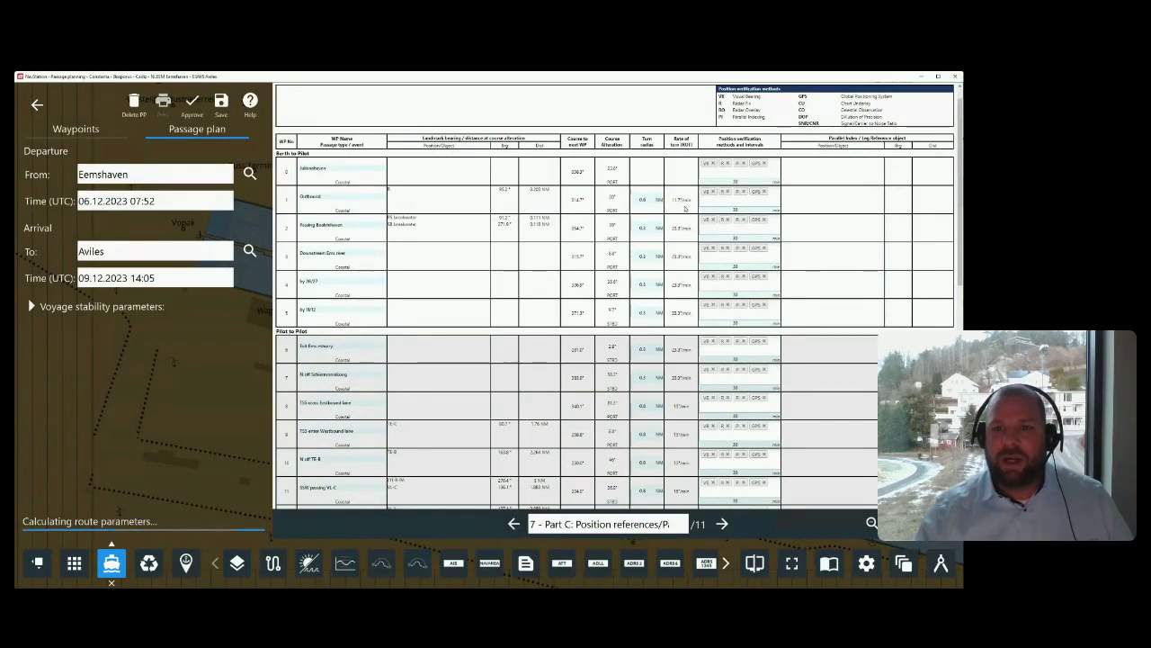
Review the remaining waypoints' position references in Part C and the leg safety parameters in Part D.
scroll(628, 407, down, 3)
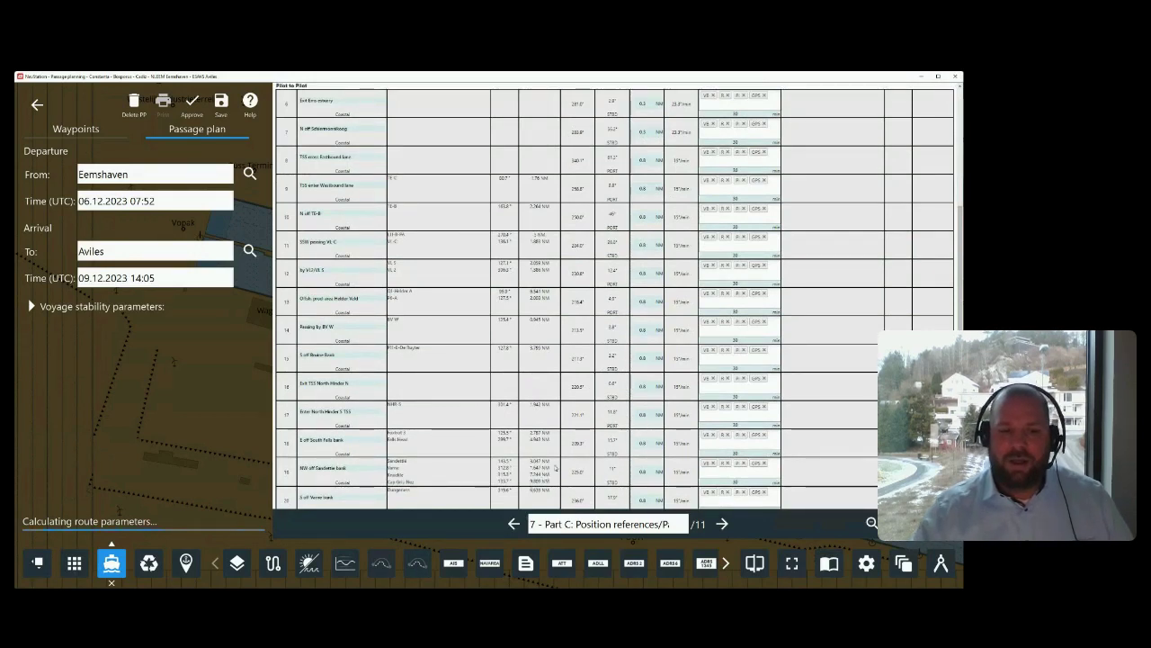
scroll(555, 466, down, 1)
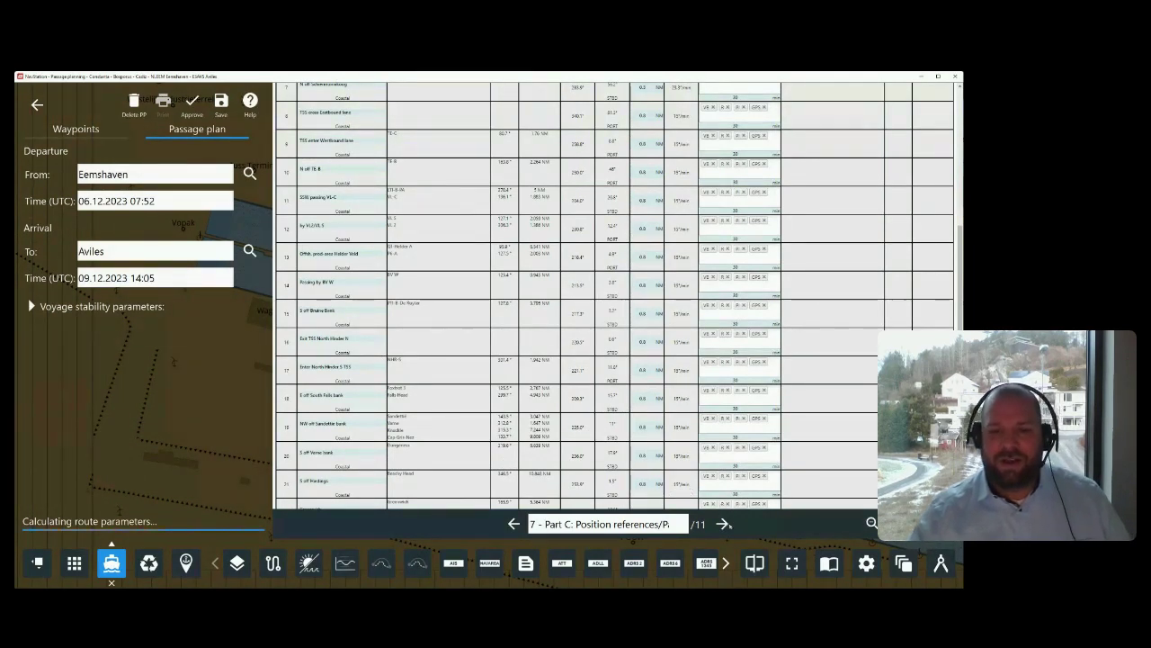
click(723, 523)
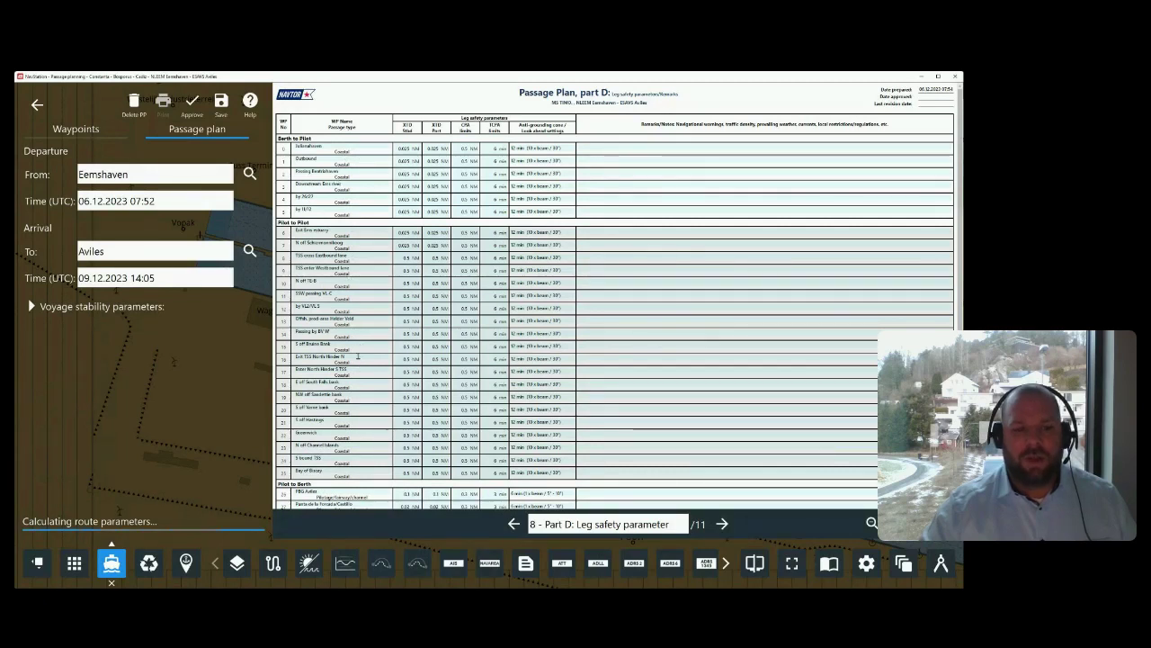
scroll(357, 356, down, 1)
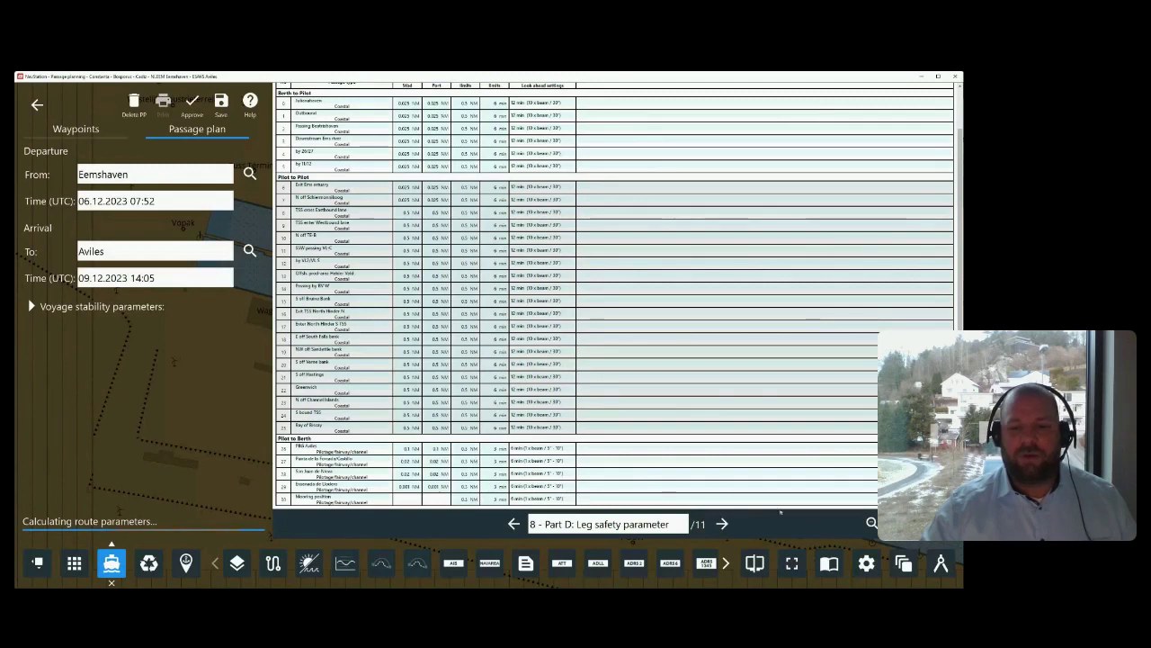
scroll(630, 160, up, 1)
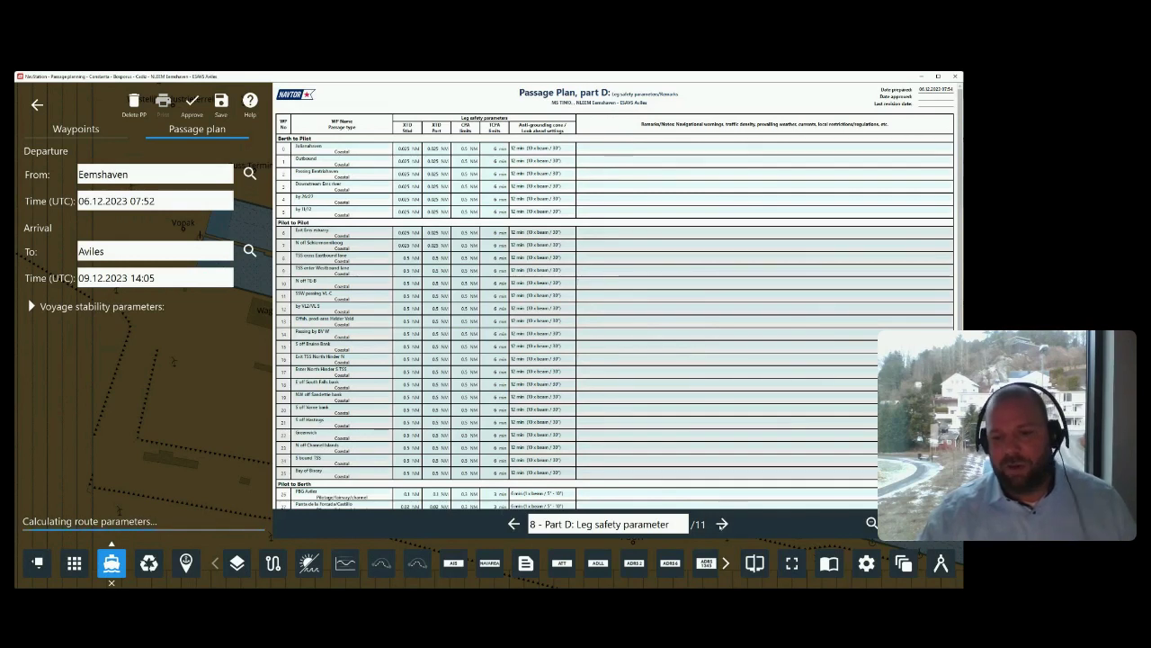
scroll(604, 395, down, 2)
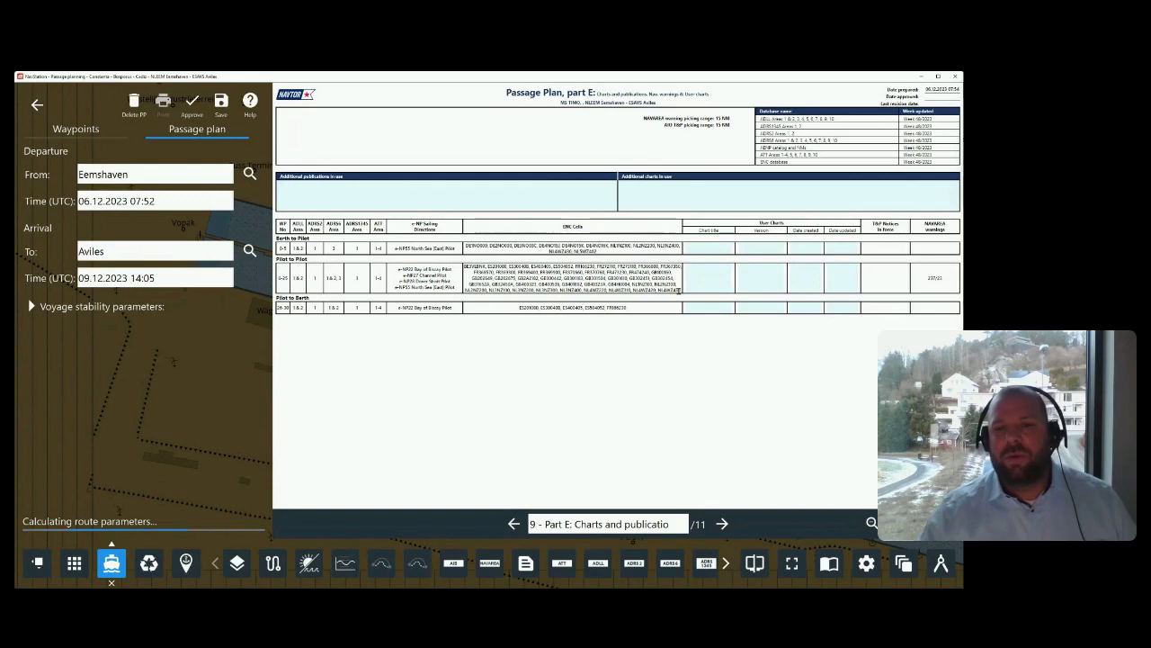
Examine the Pilot to Pilot sailing directions and ENC cells in Part E, and open the Additional notes page.
drag(678, 291, 461, 275)
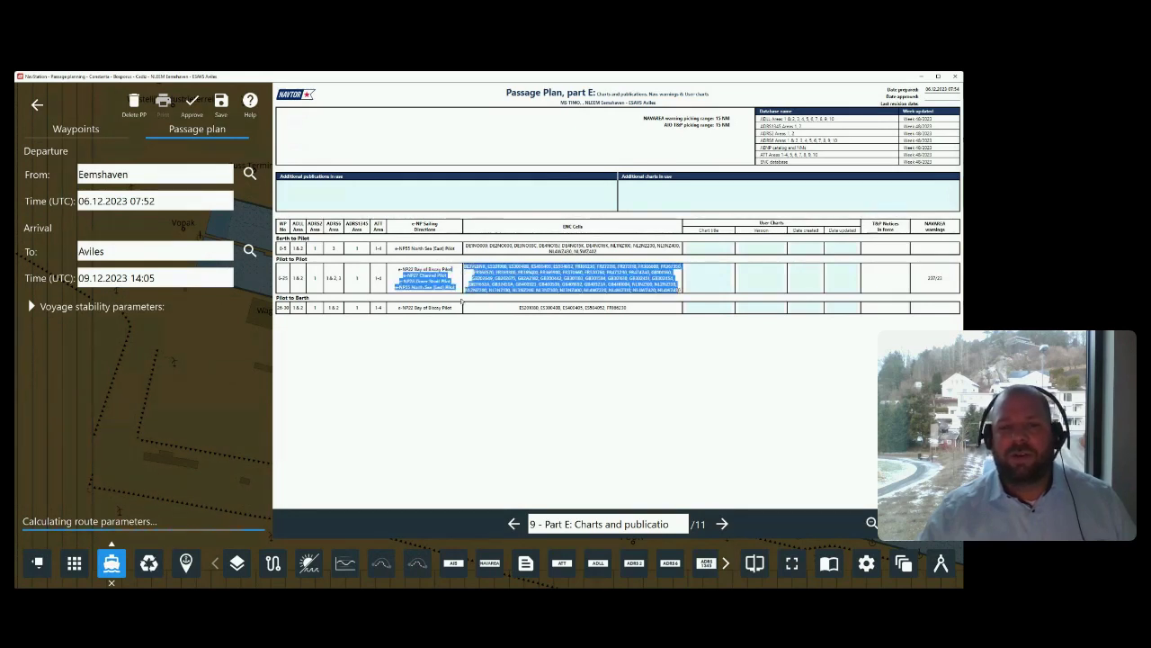
click(458, 301)
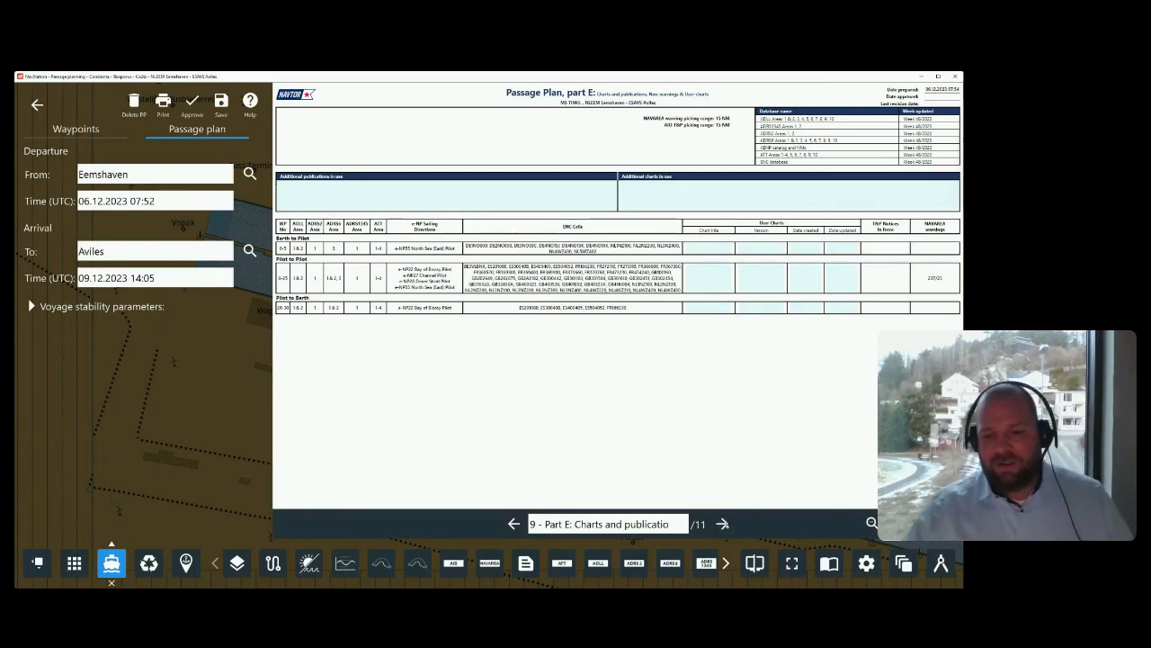
click(722, 524)
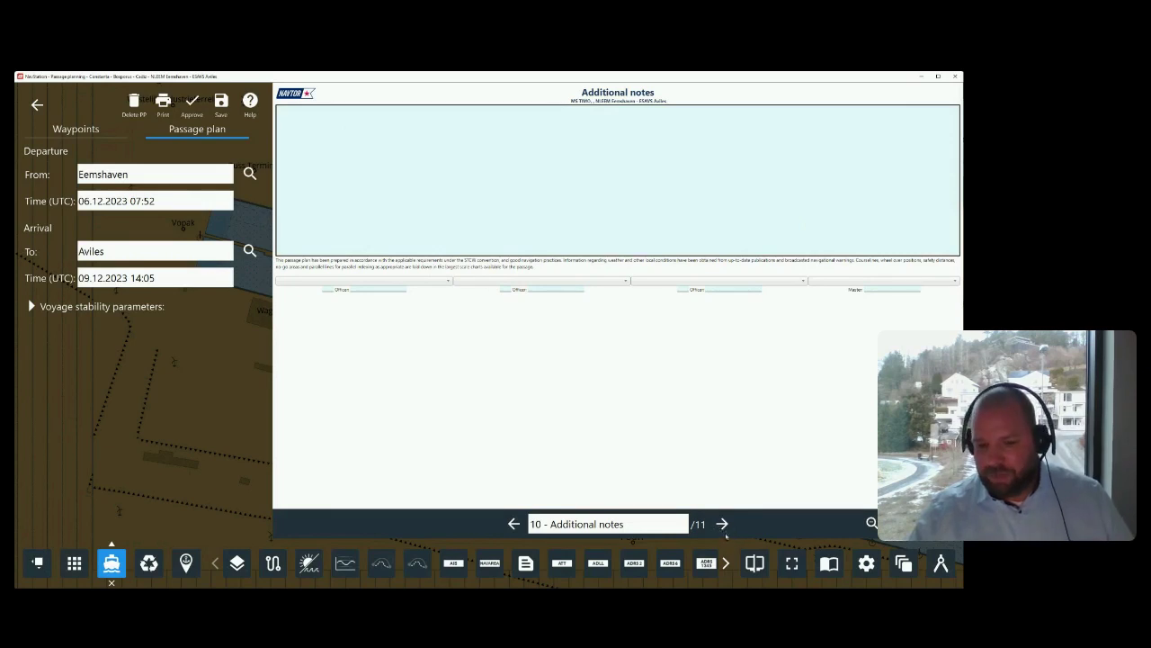
Open the Voyage squat figures page and switch its squat table to draught increase.
click(723, 523)
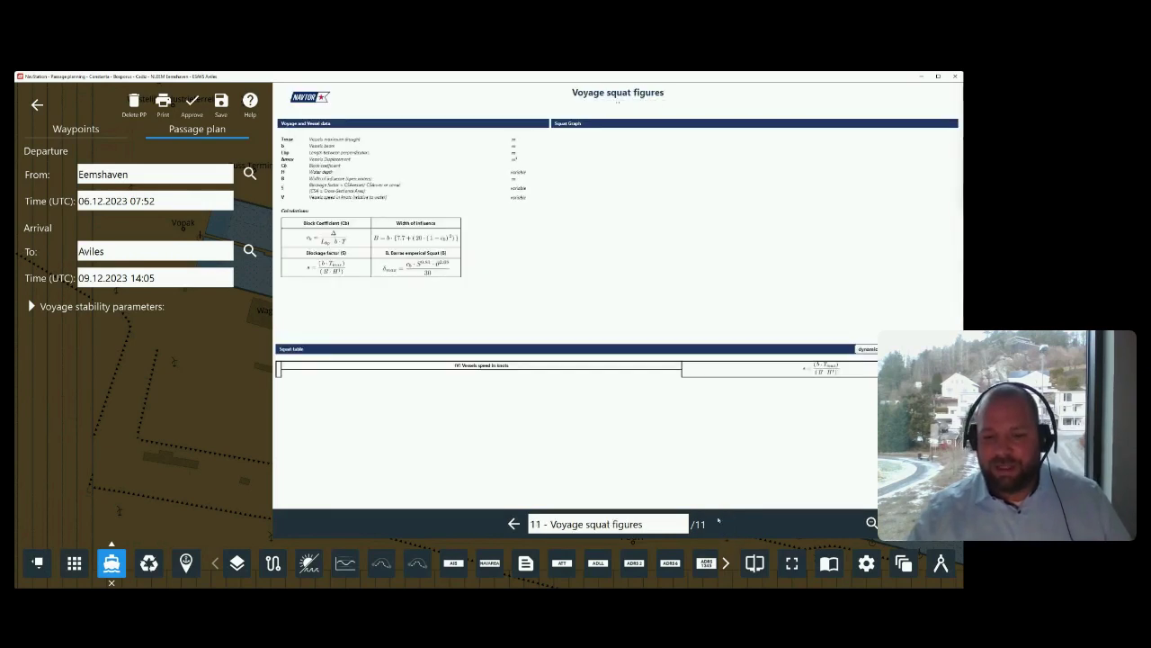
scroll(629, 270, down, 5)
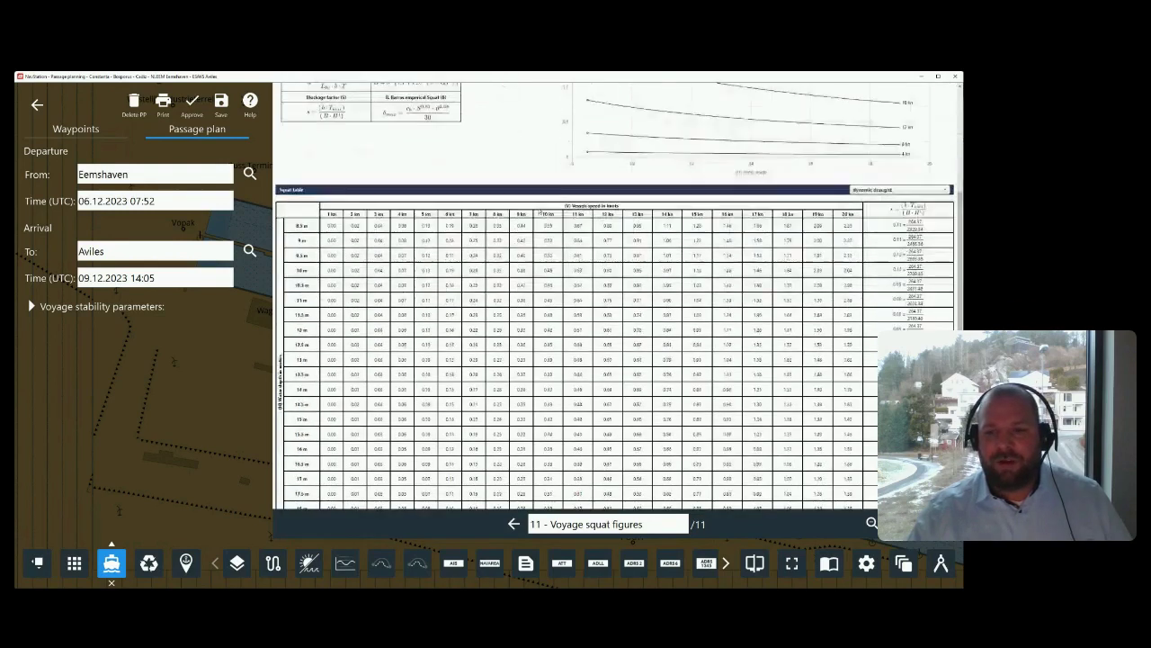
scroll(916, 259, up, 4)
click(899, 306)
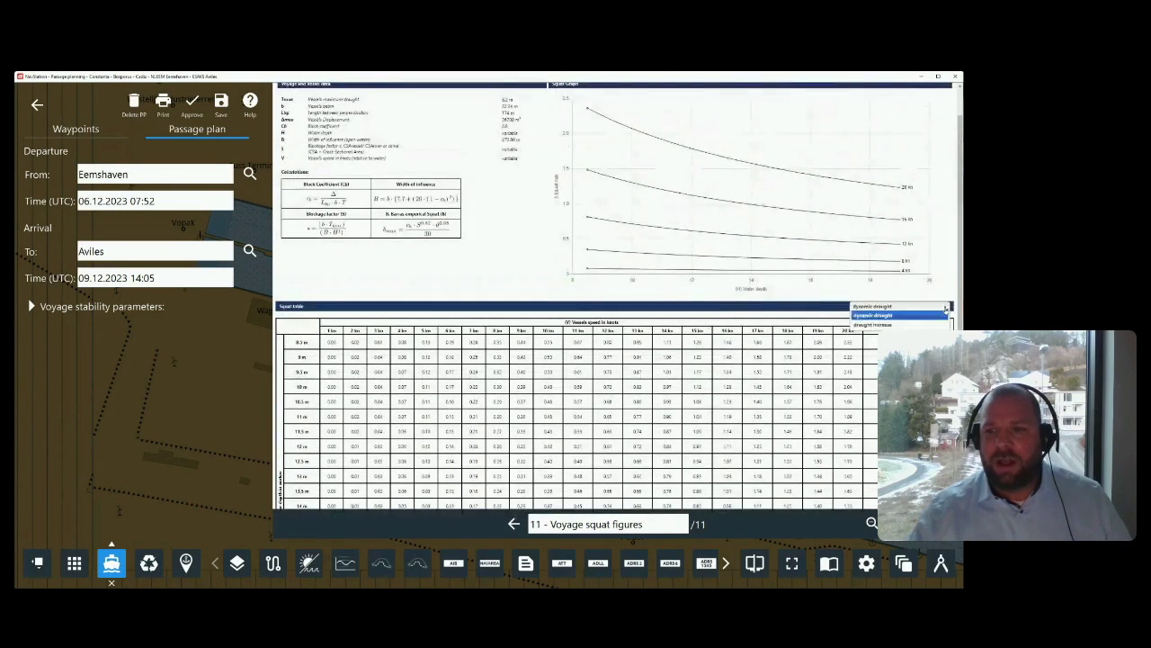
click(891, 317)
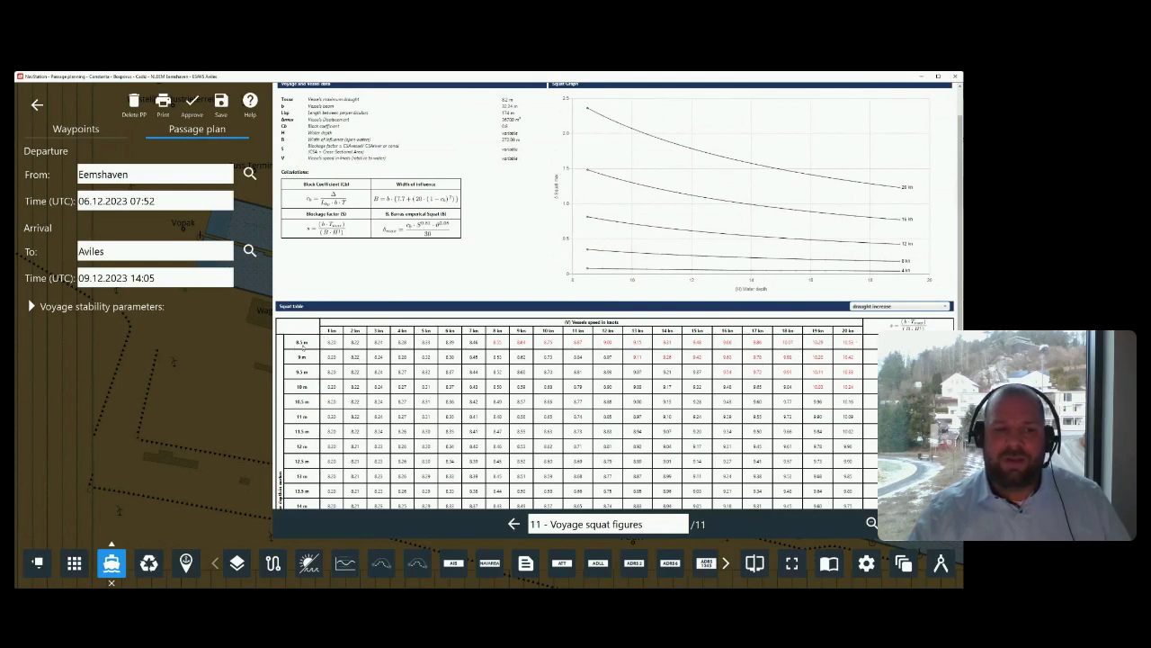
Examine the squat table's depth and speed values, and the vessel data and calculation formulas above it.
scroll(306, 253, down, 1)
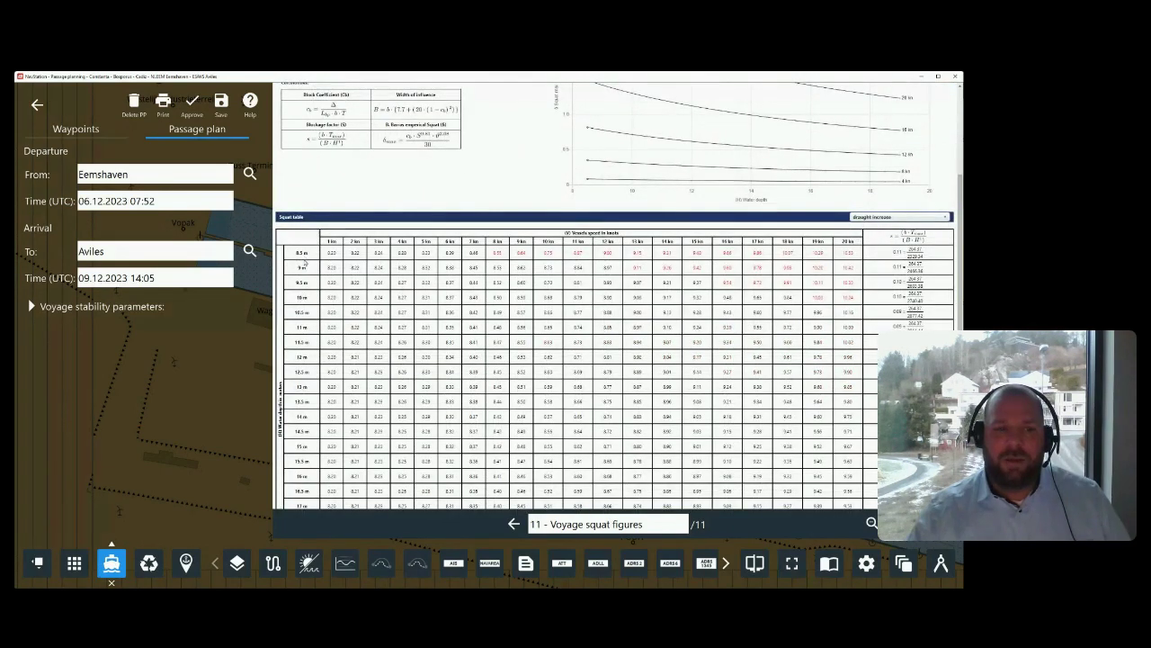
scroll(306, 262, down, 1)
scroll(351, 167, up, 3)
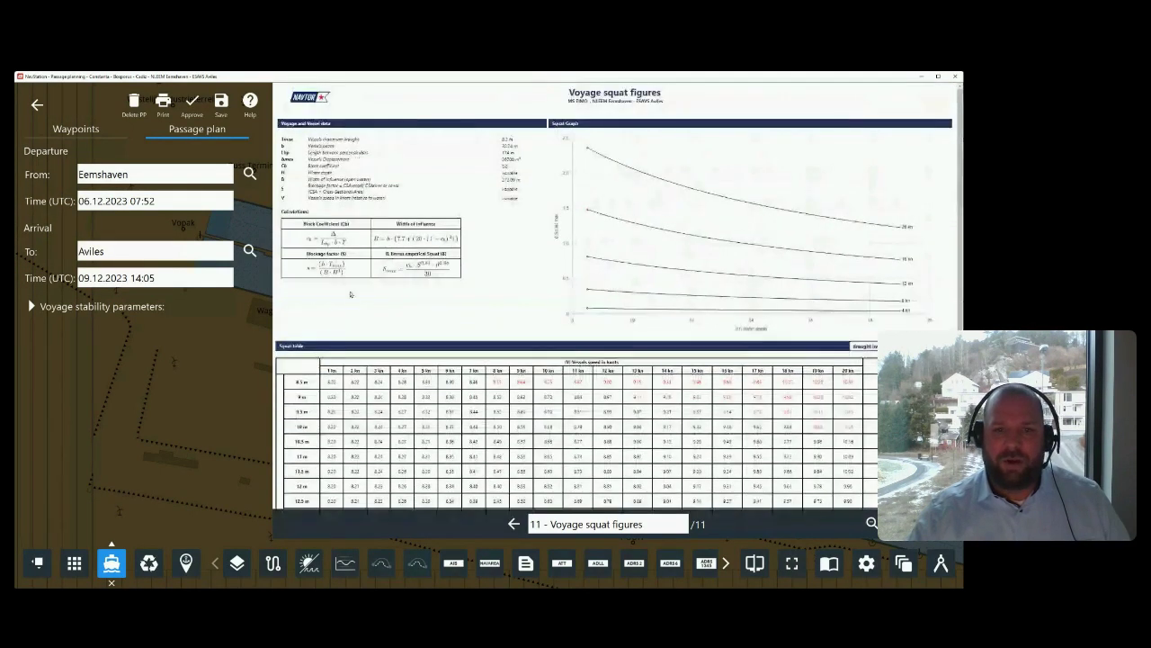
drag(282, 137, 470, 275)
click(503, 288)
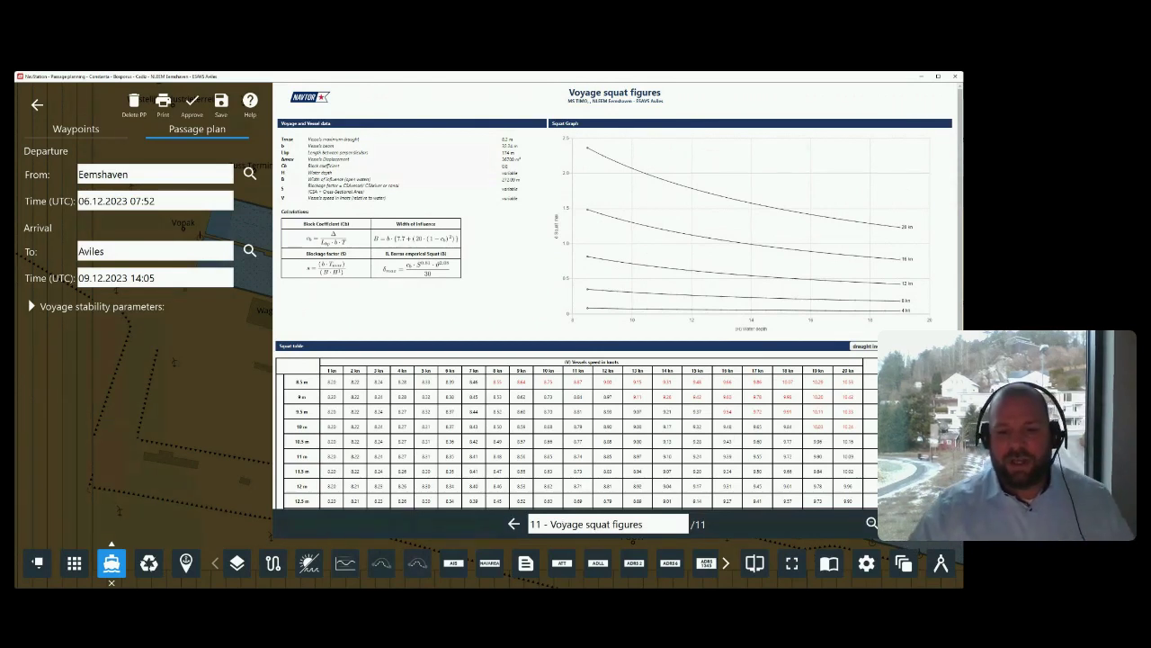
Go back to Part B, open the full UKC calculation for waypoint 5, by 11/12, and look over its sections.
scroll(561, 525, up, 5)
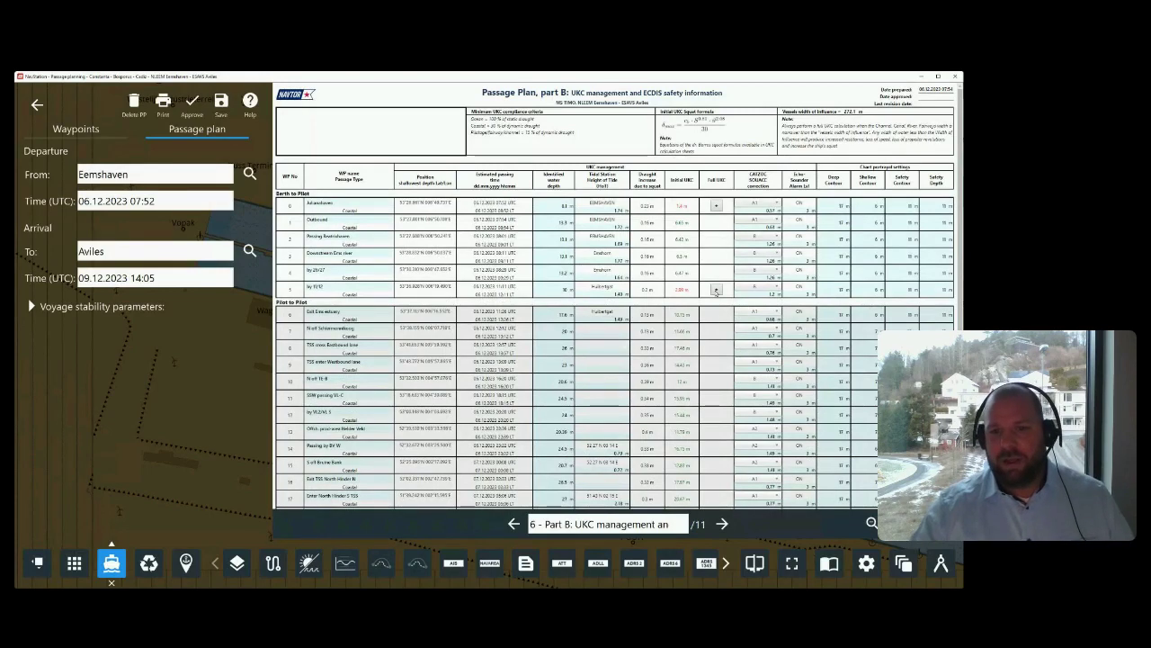
click(715, 290)
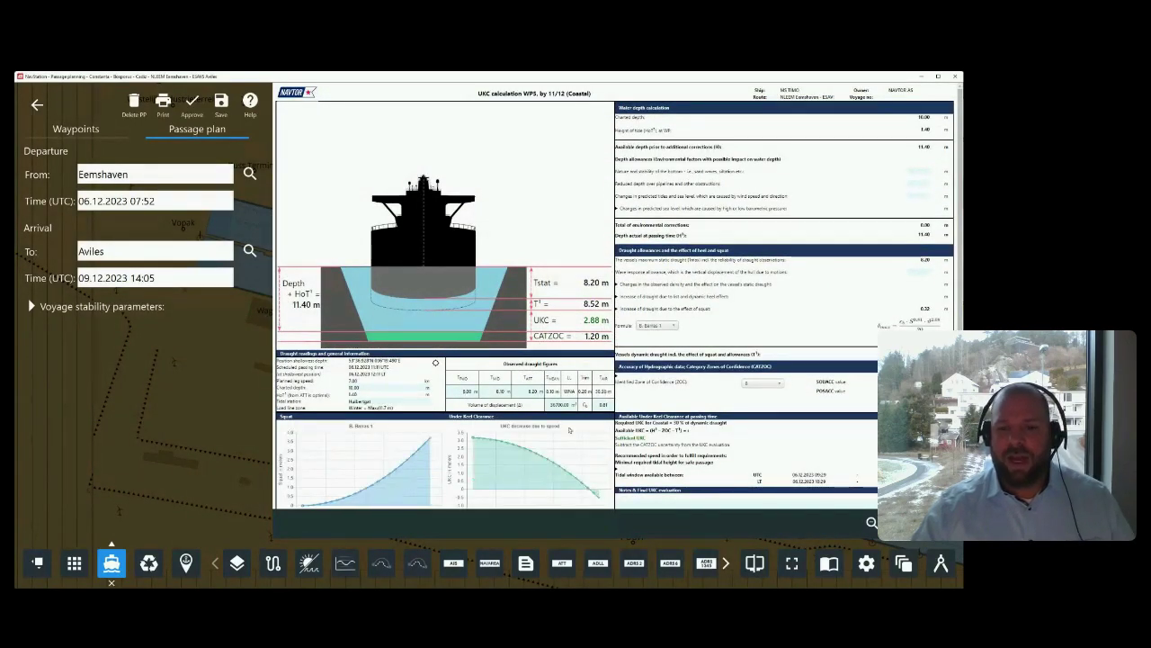
scroll(568, 430, down, 1)
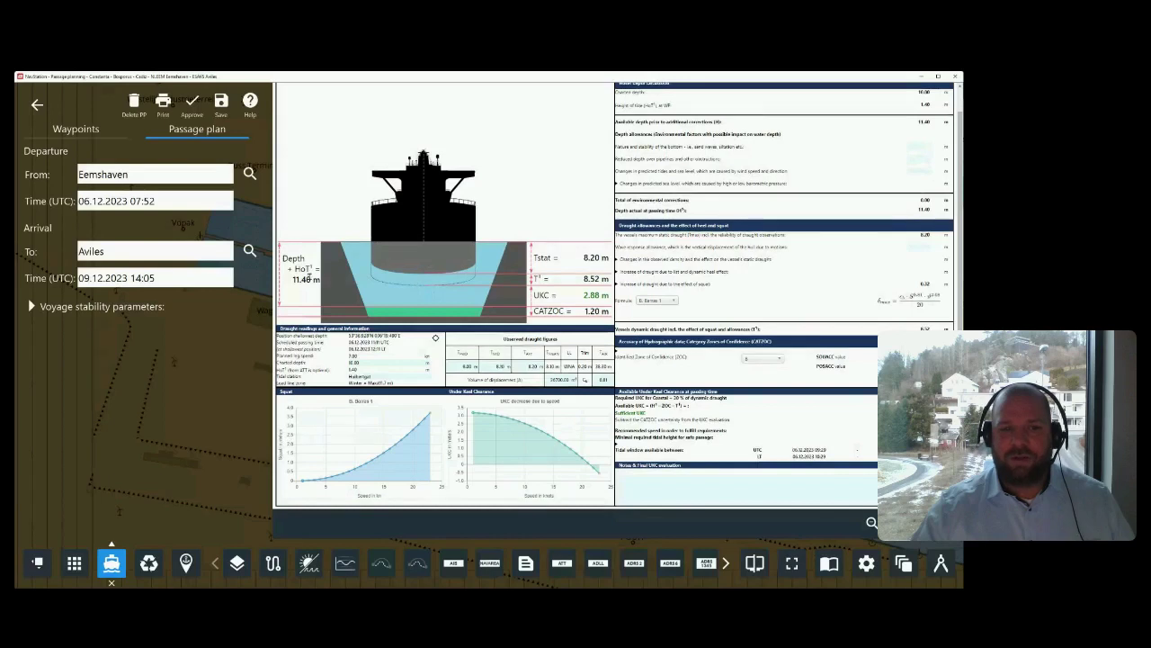
scroll(309, 276, up, 1)
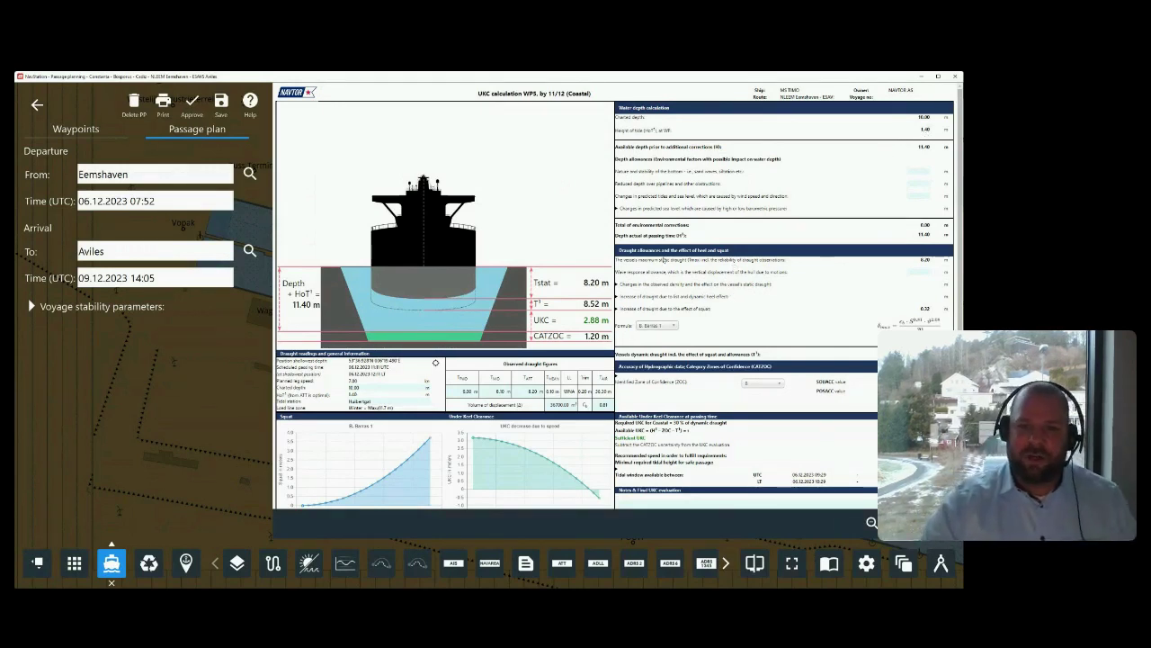
Enter the forecasted barometric pressure under the water depth calculation's high or low barometric pressure allowance.
click(617, 207)
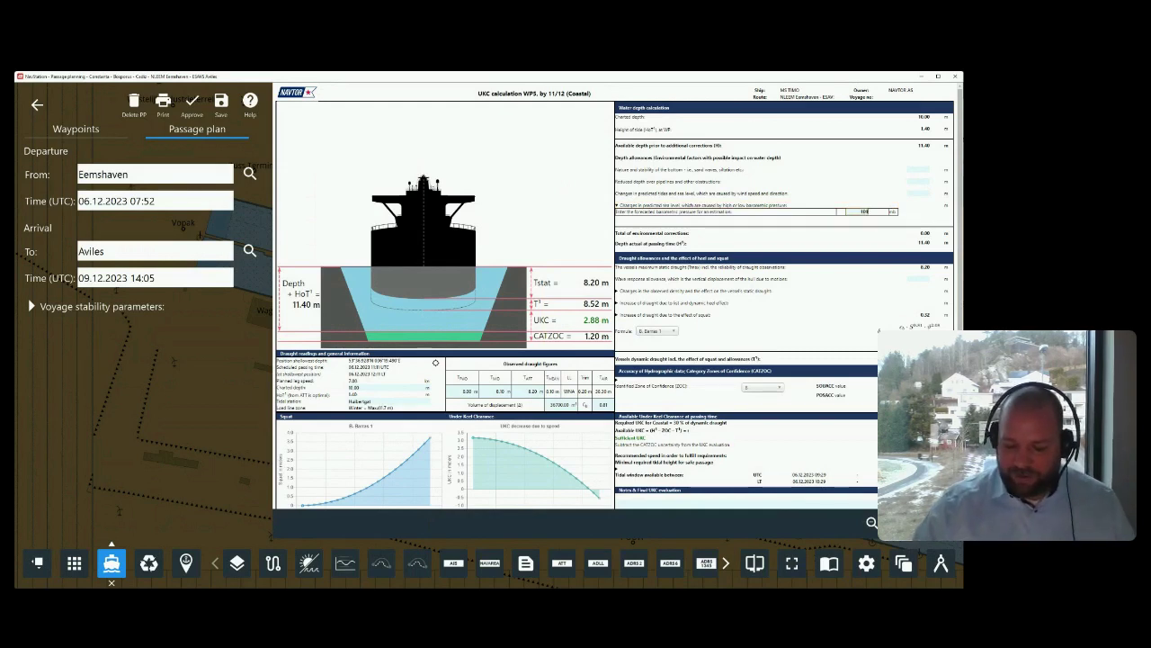
key(Return)
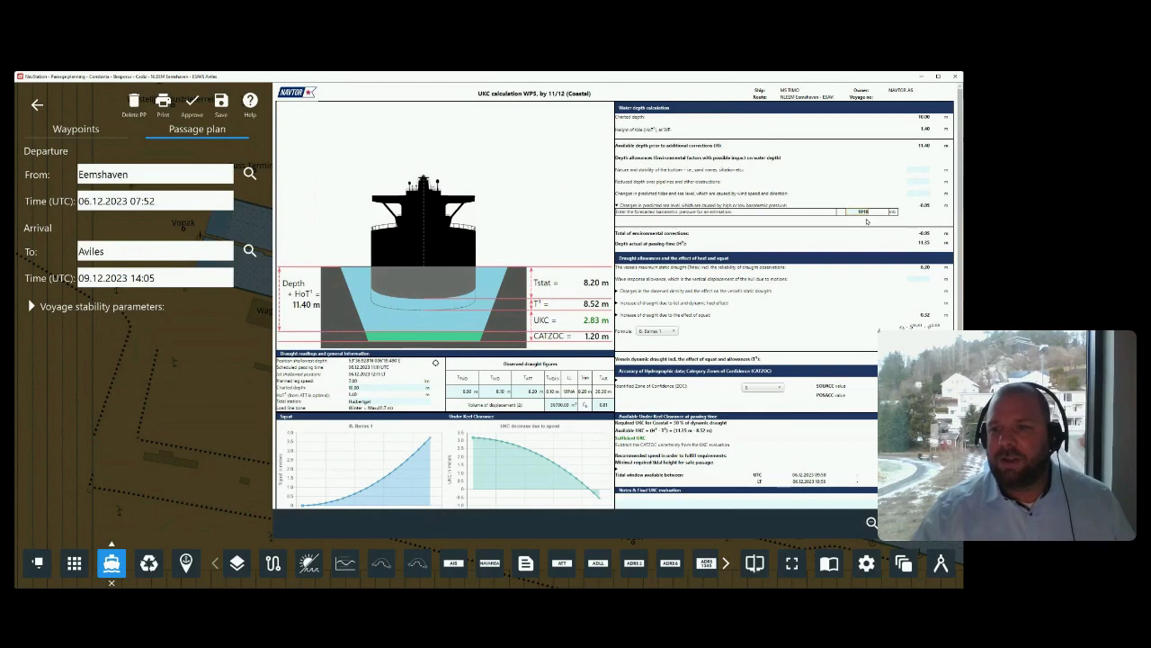
click(618, 208)
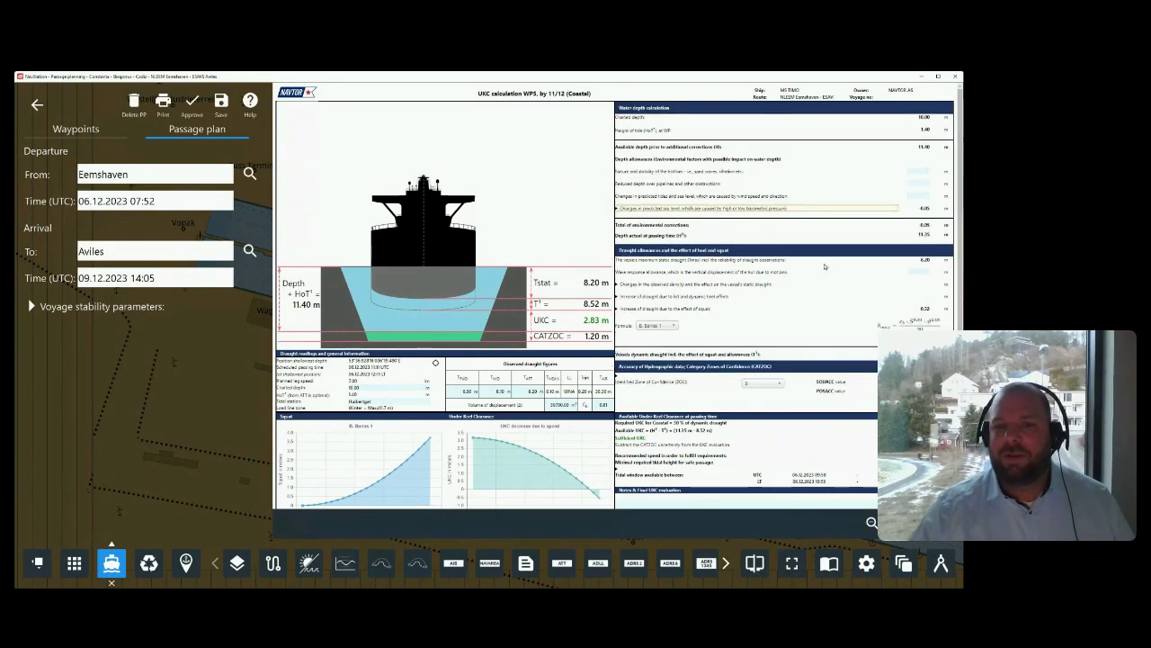
Check the voyage stability parameters for the passage plan, and collapse them again.
scroll(776, 268, down, 1)
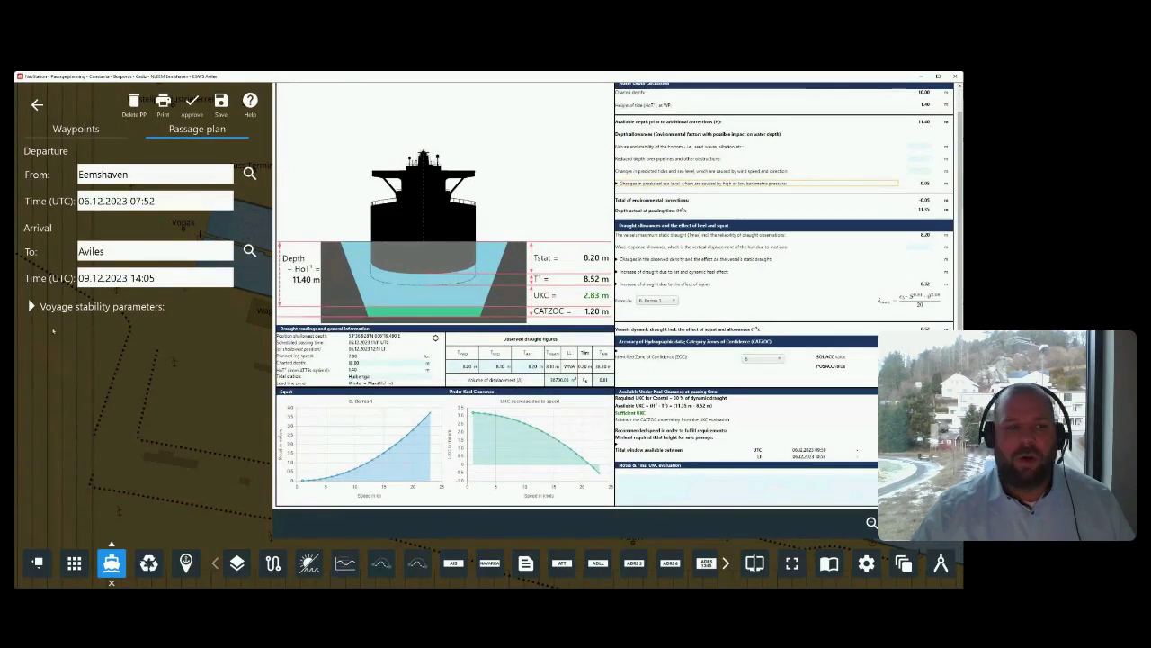
click(60, 306)
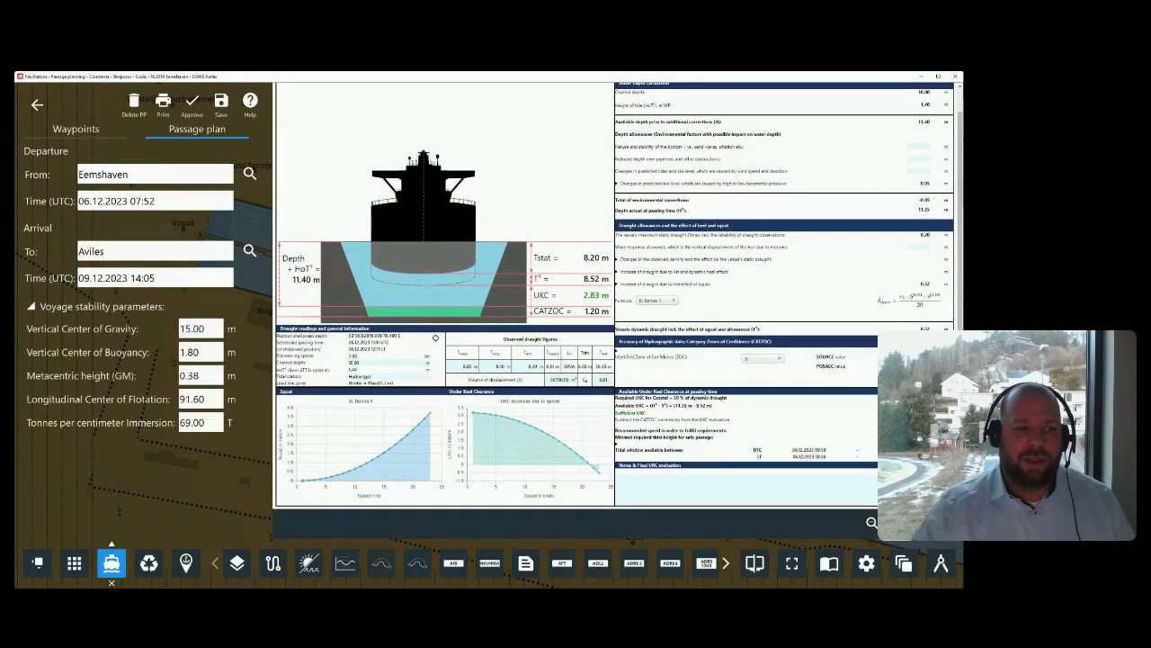
click(99, 307)
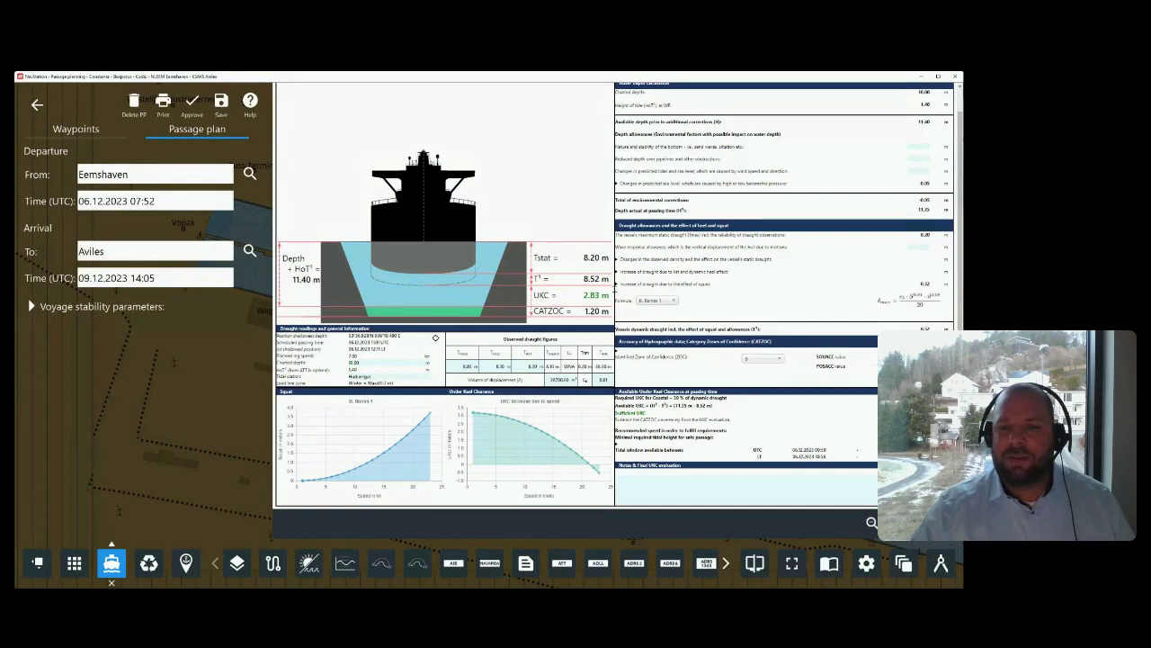
Try the Fresh Water Allowance, the Dock Water Allowance with an entered dock density, and the manual correction for the vessel's static draught.
click(791, 258)
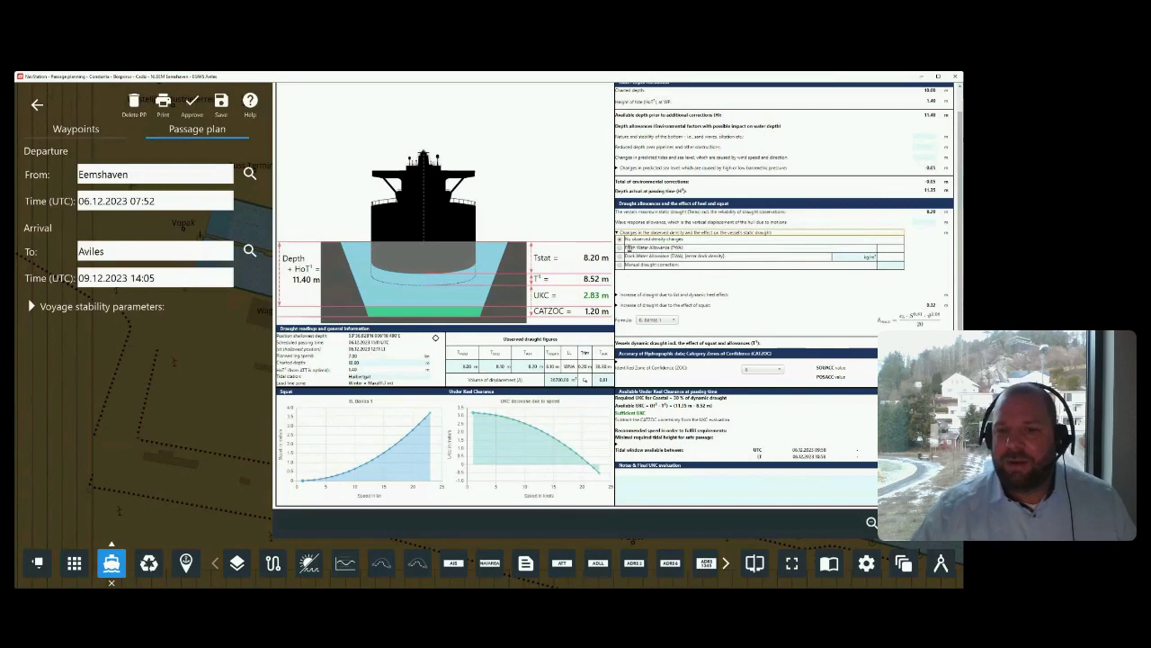
click(620, 248)
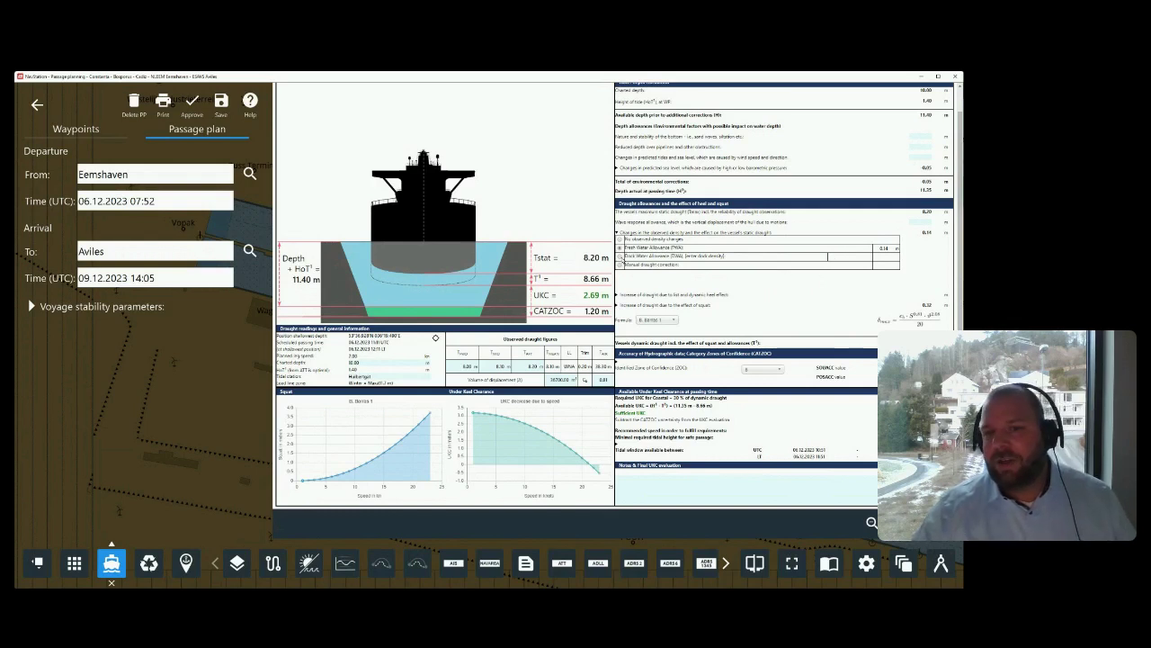
click(620, 255)
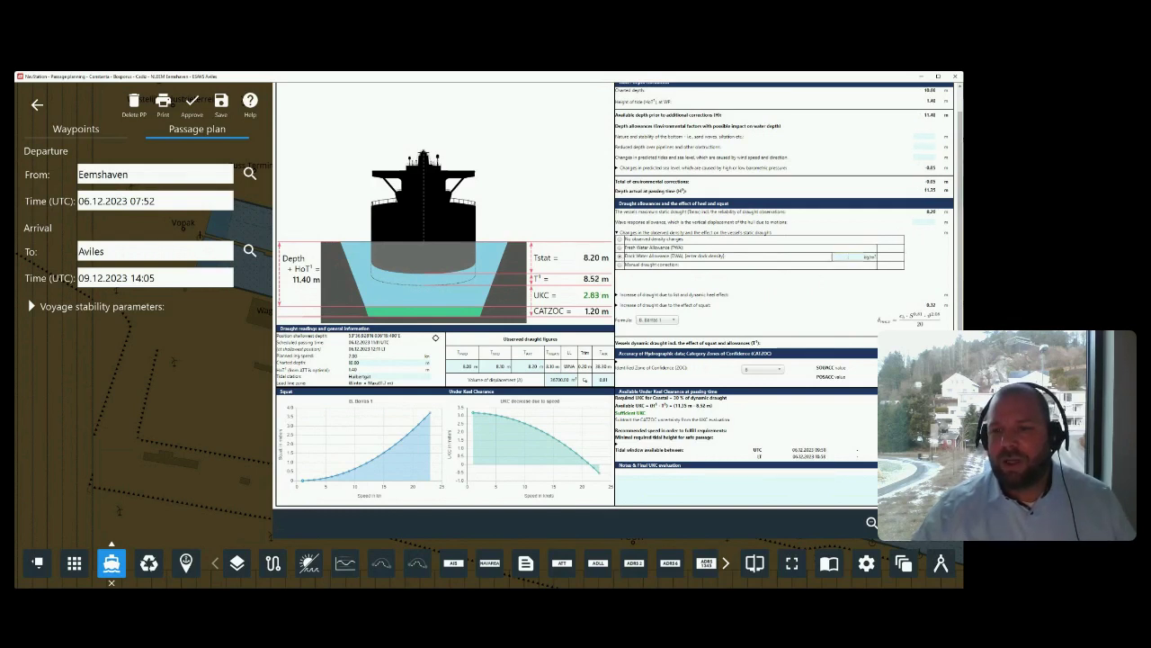
key(BackSpace)
key(BackSpace)
text(18)
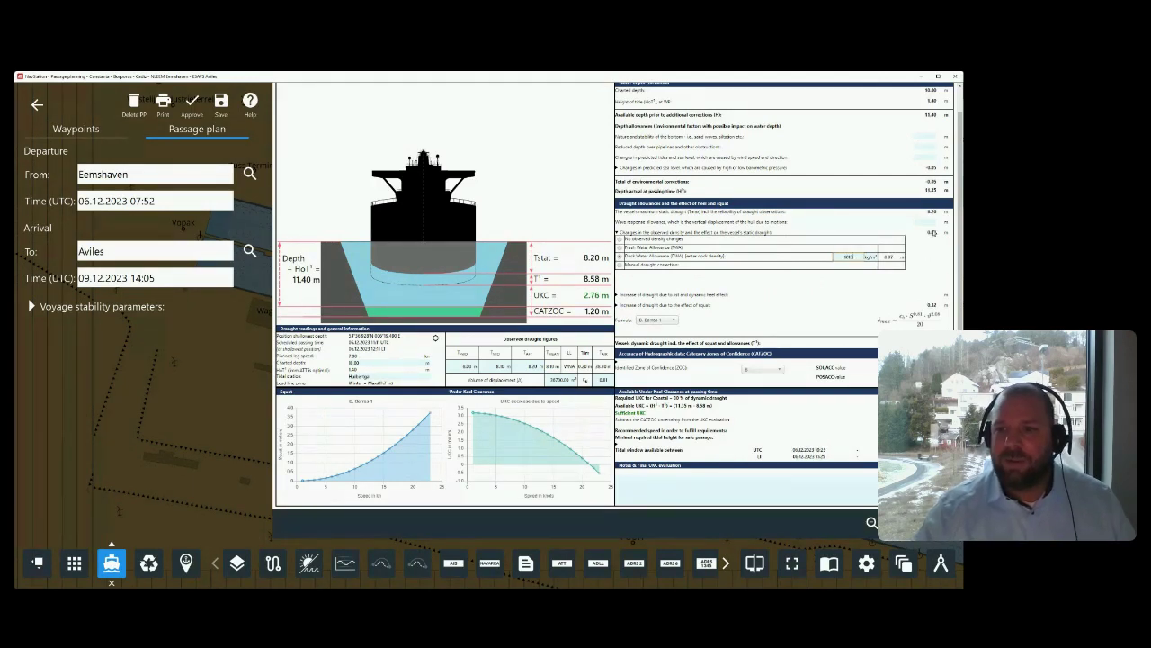
click(669, 268)
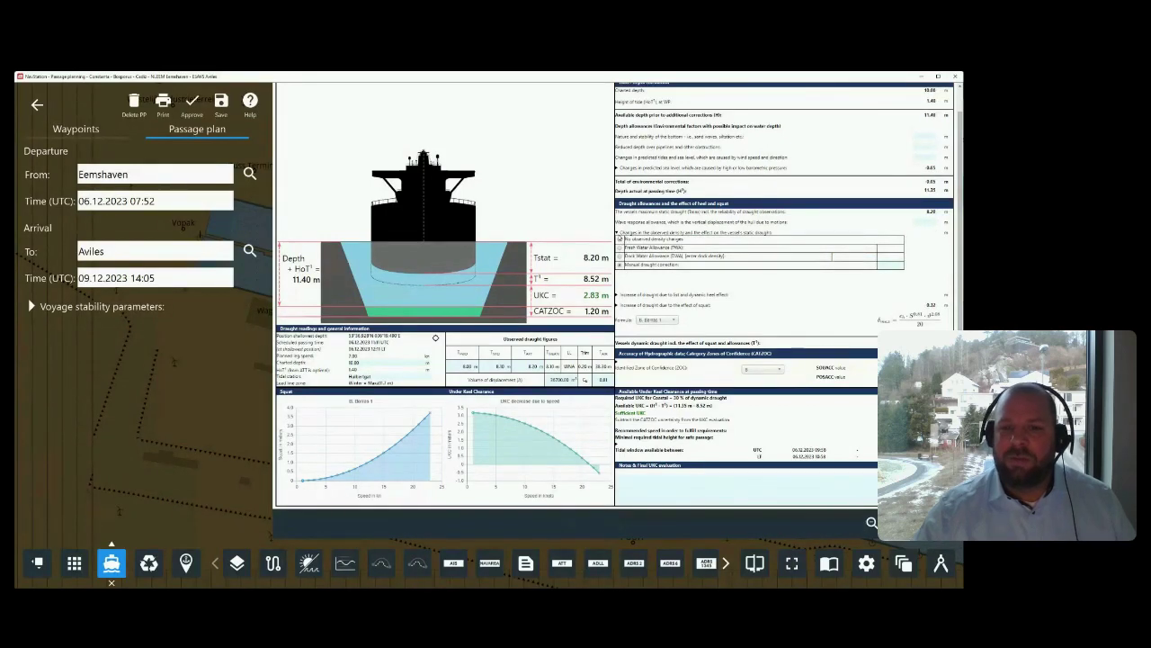
click(620, 232)
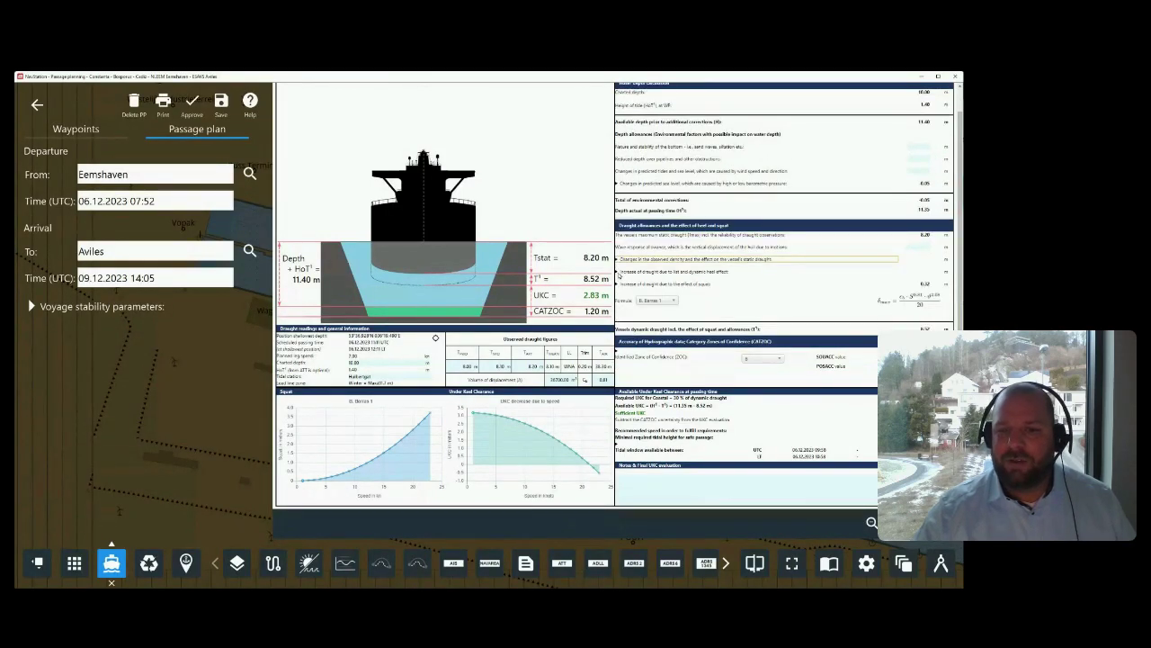
Set the static list to 1.0 degree in the draught increase due to list and dynamic heel.
click(618, 271)
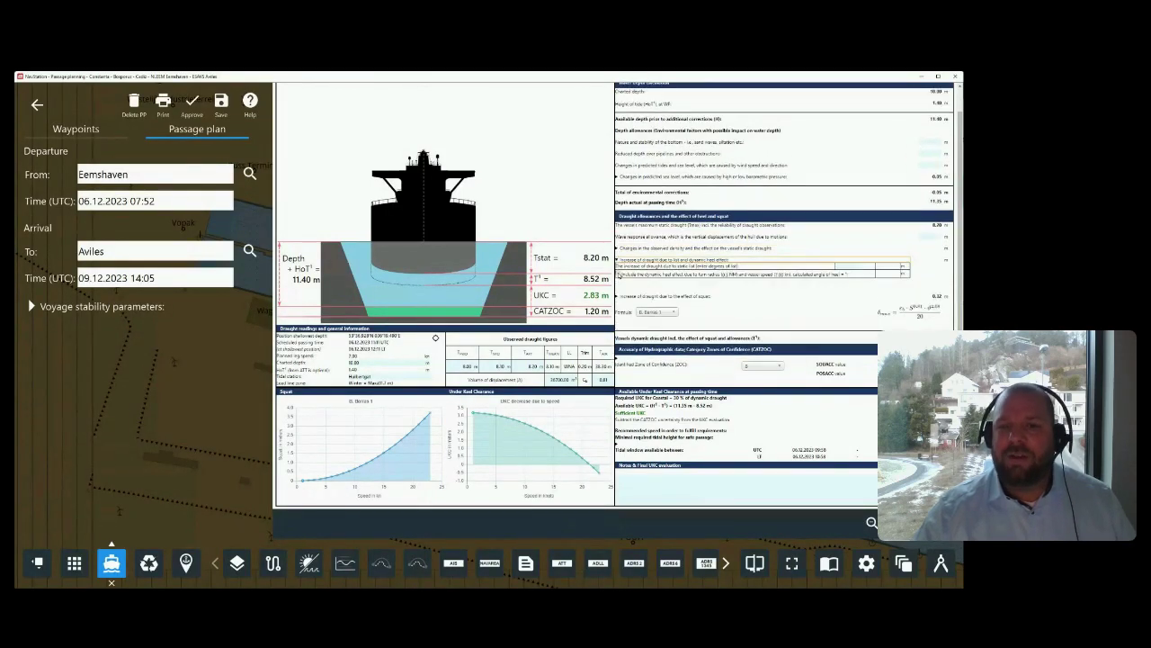
click(855, 266)
text(1.0)
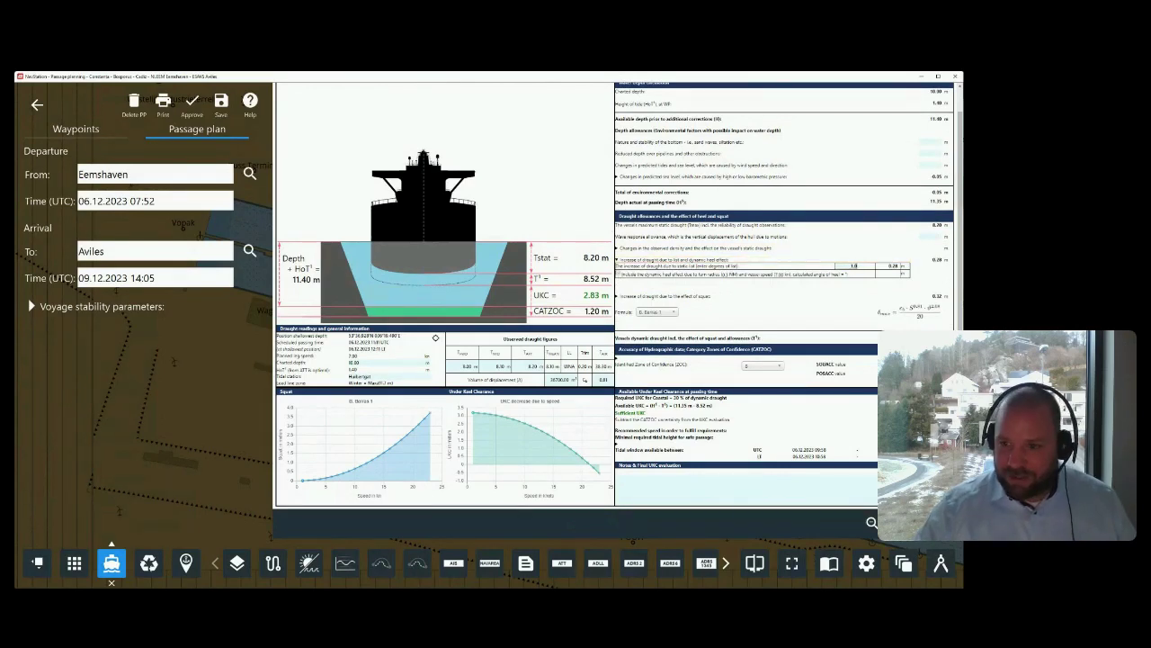
double_click(853, 266)
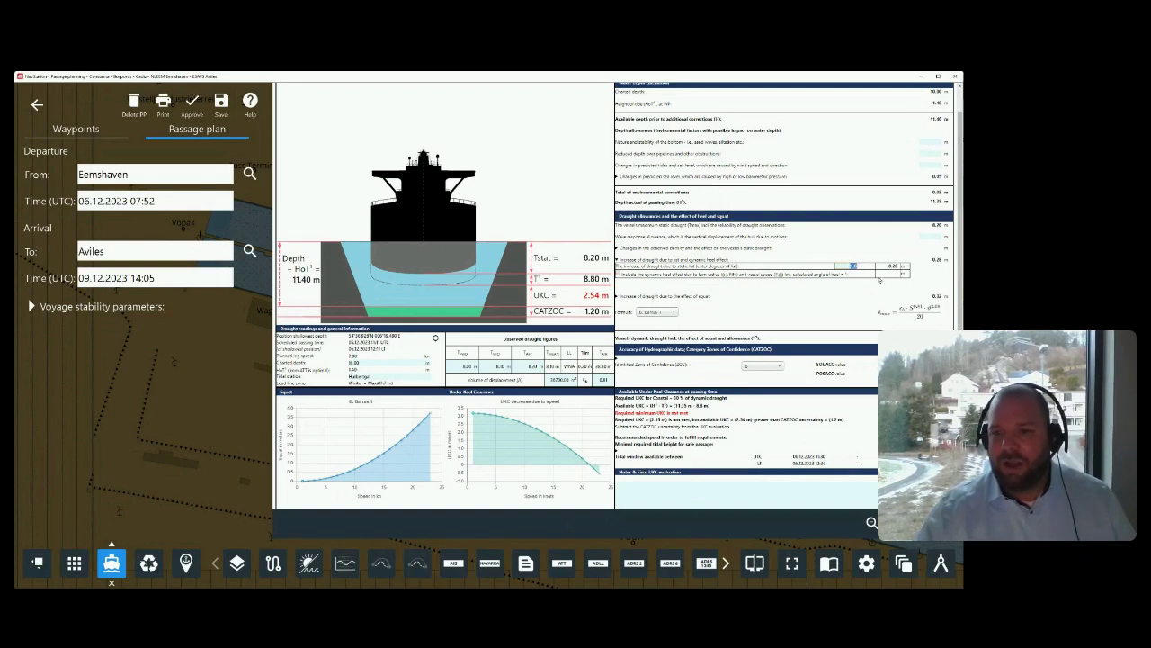
Try including the dynamic heel effect of the turn, and reset the static list to 0.0 degrees.
click(619, 274)
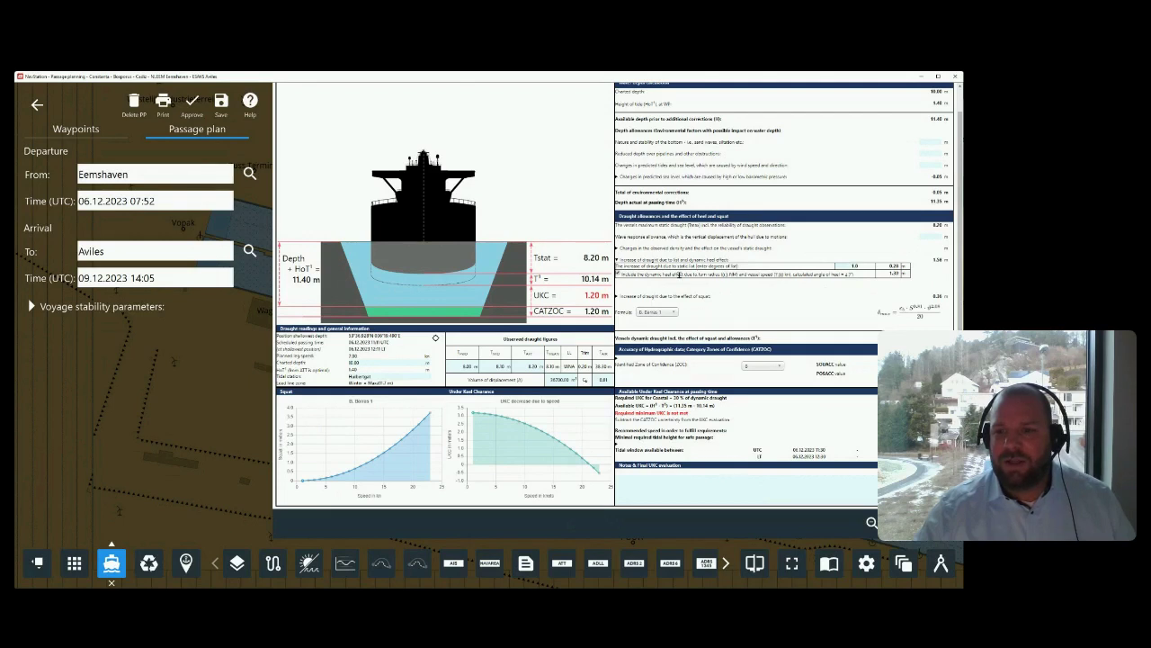
double_click(842, 267)
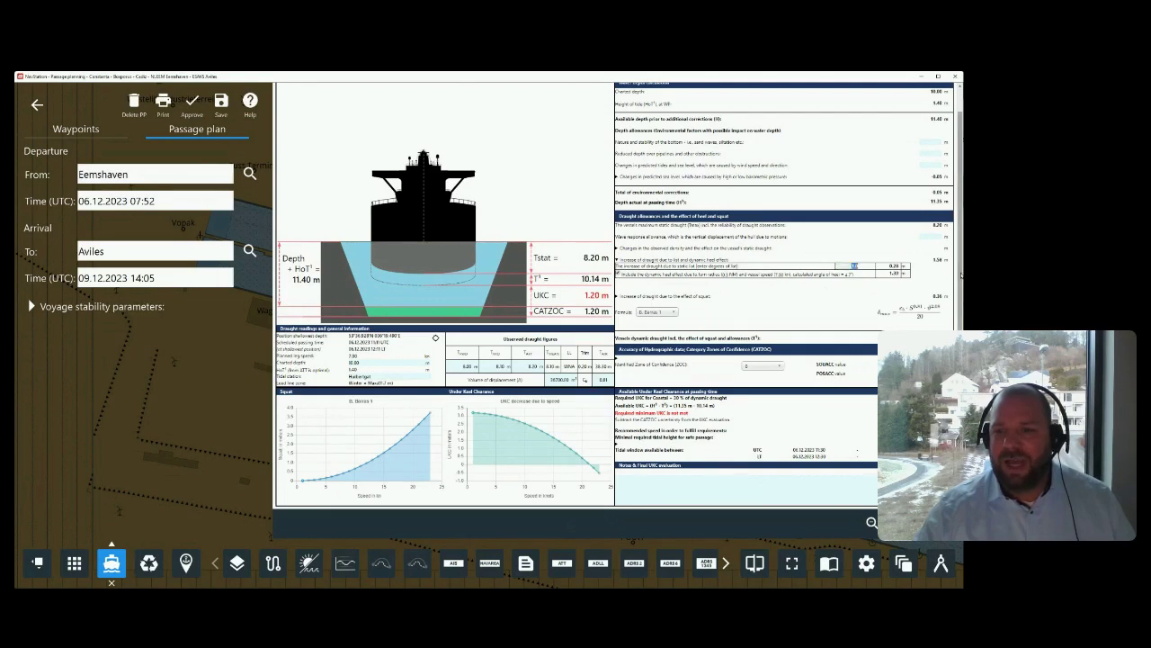
key(BackSpace)
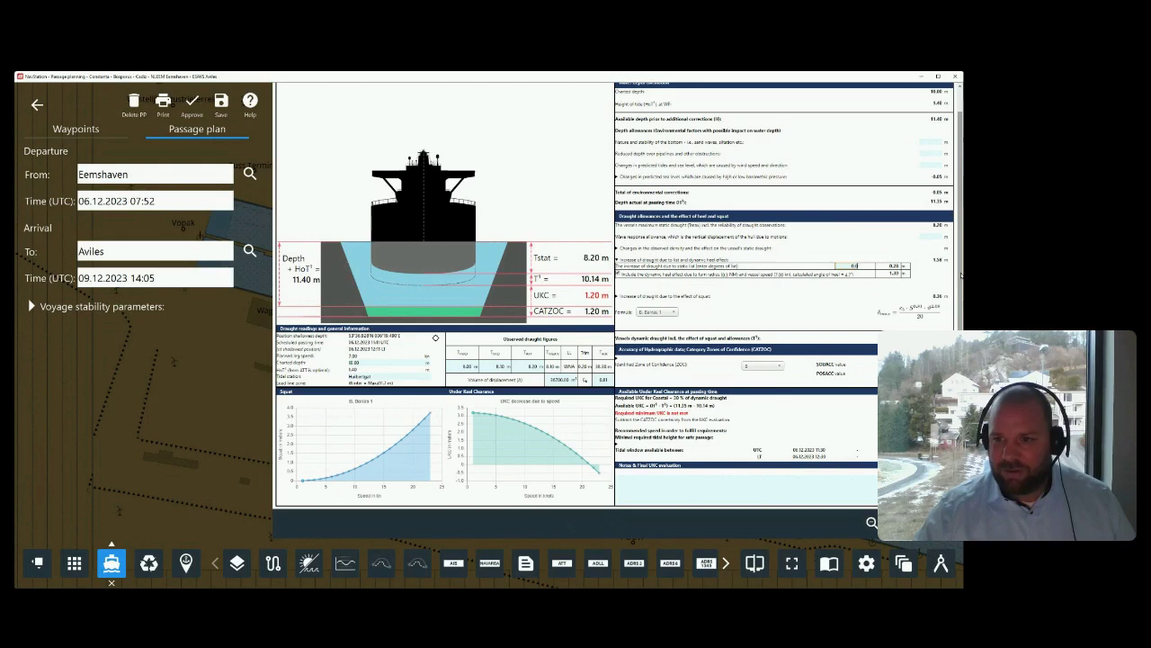
key(Return)
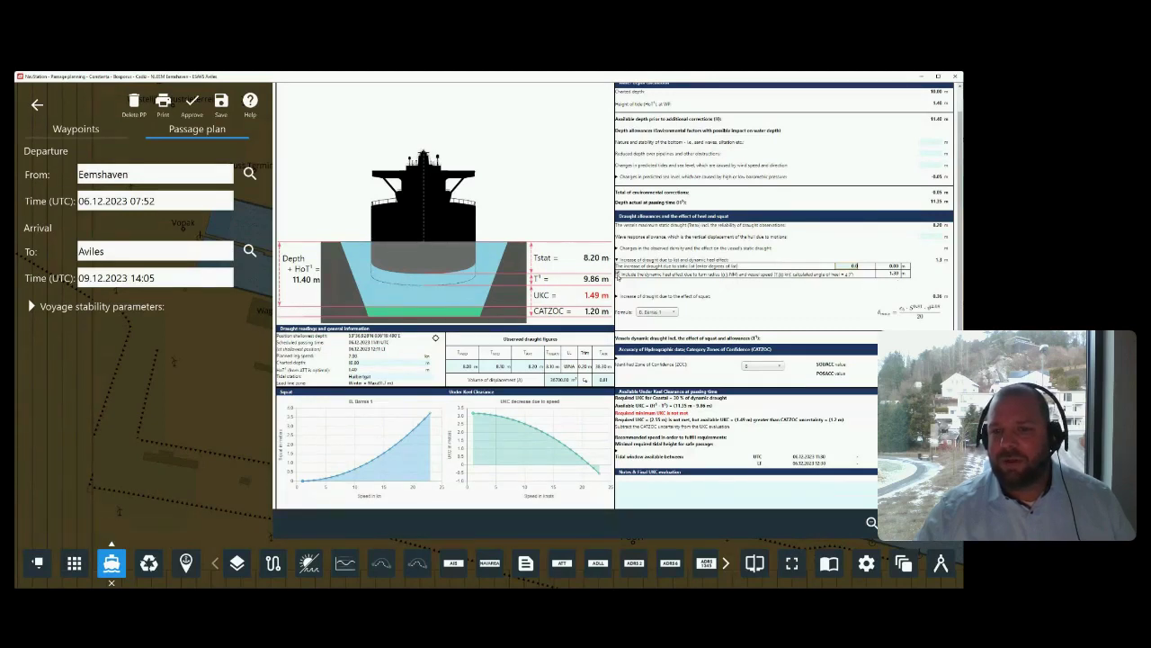
click(699, 273)
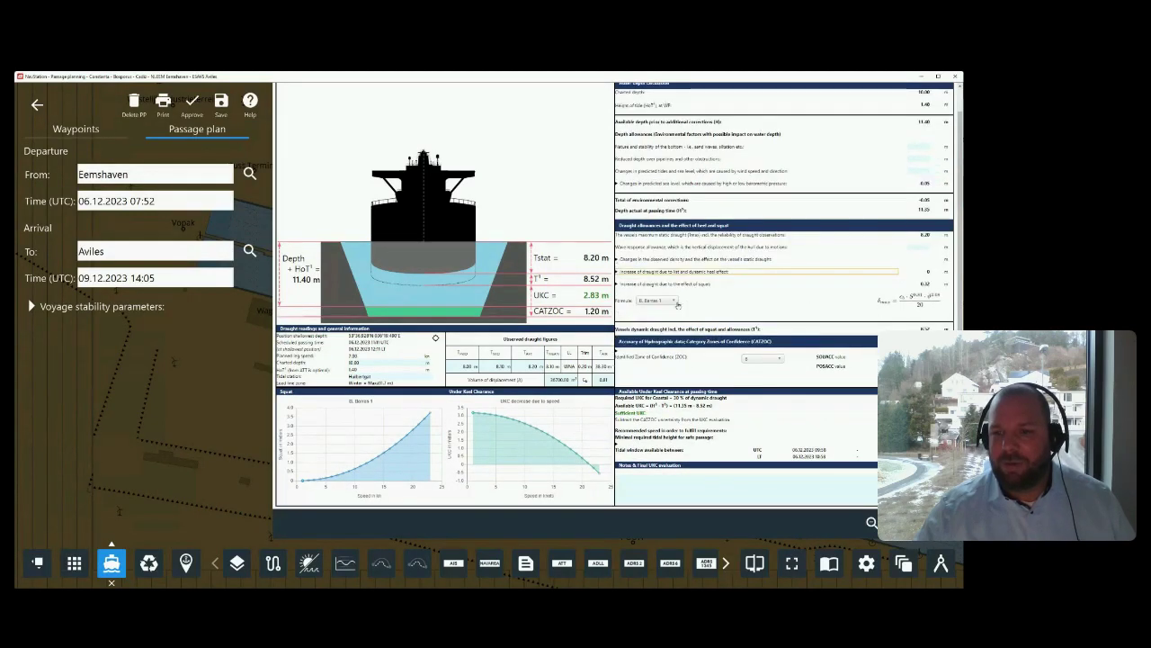
Set the squat calculation's vessel speed to 8.00 knots and the measured fairway width to 180.00 m, keeping the B. Barras 1 formula.
click(619, 284)
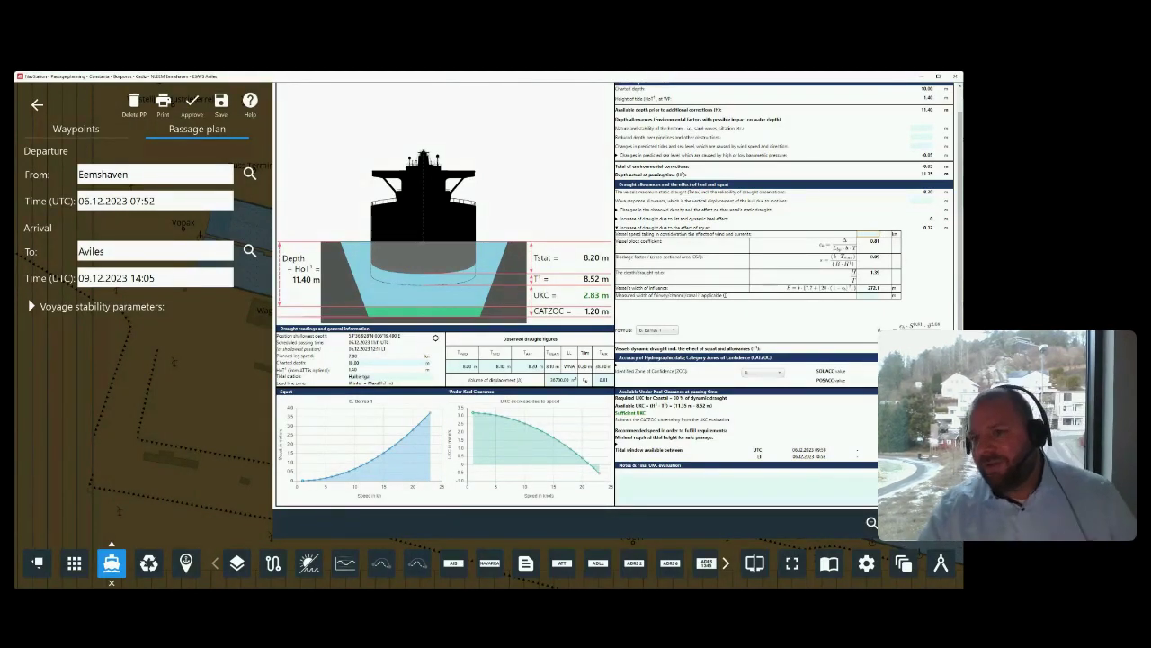
key(Return)
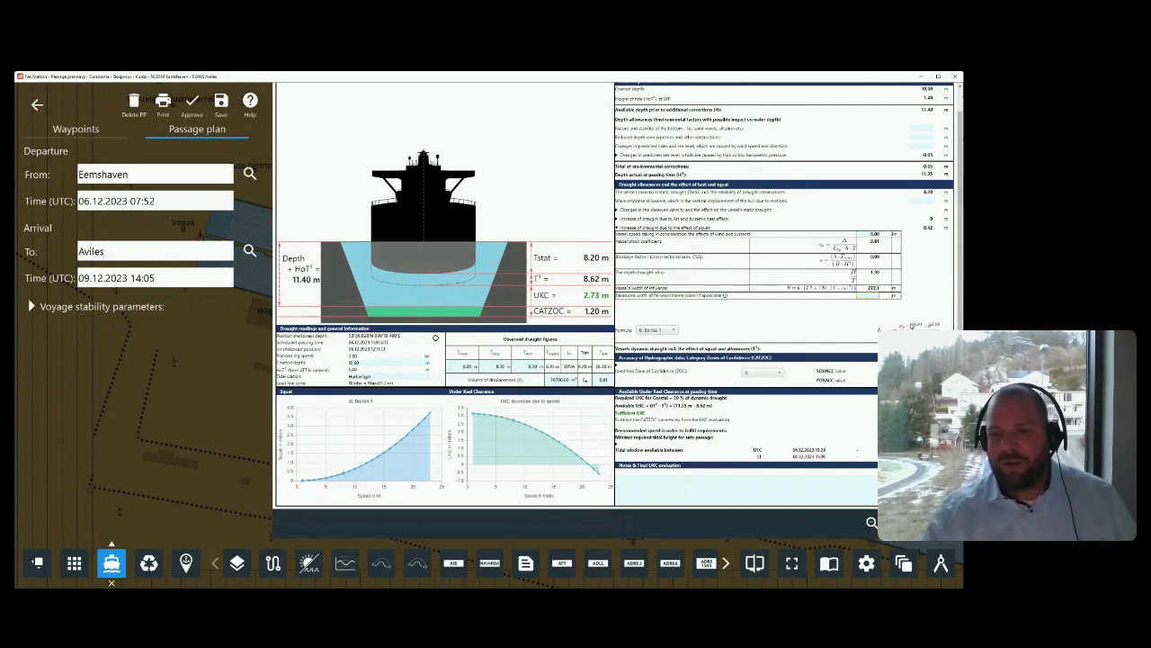
key(Return)
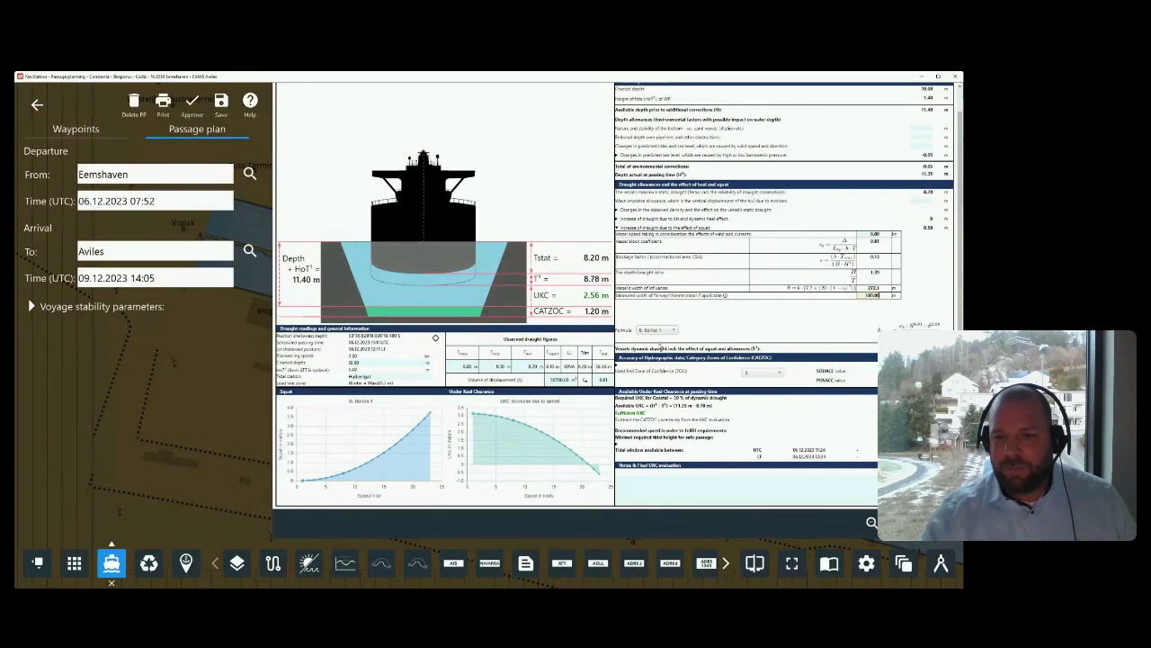
click(664, 330)
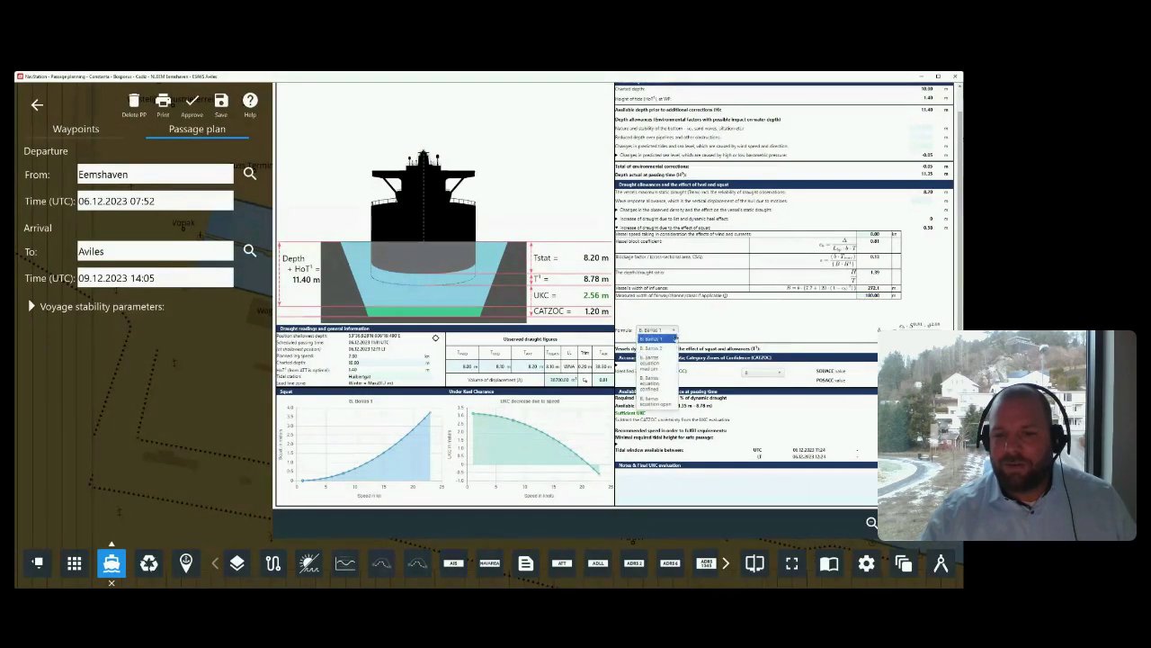
click(670, 341)
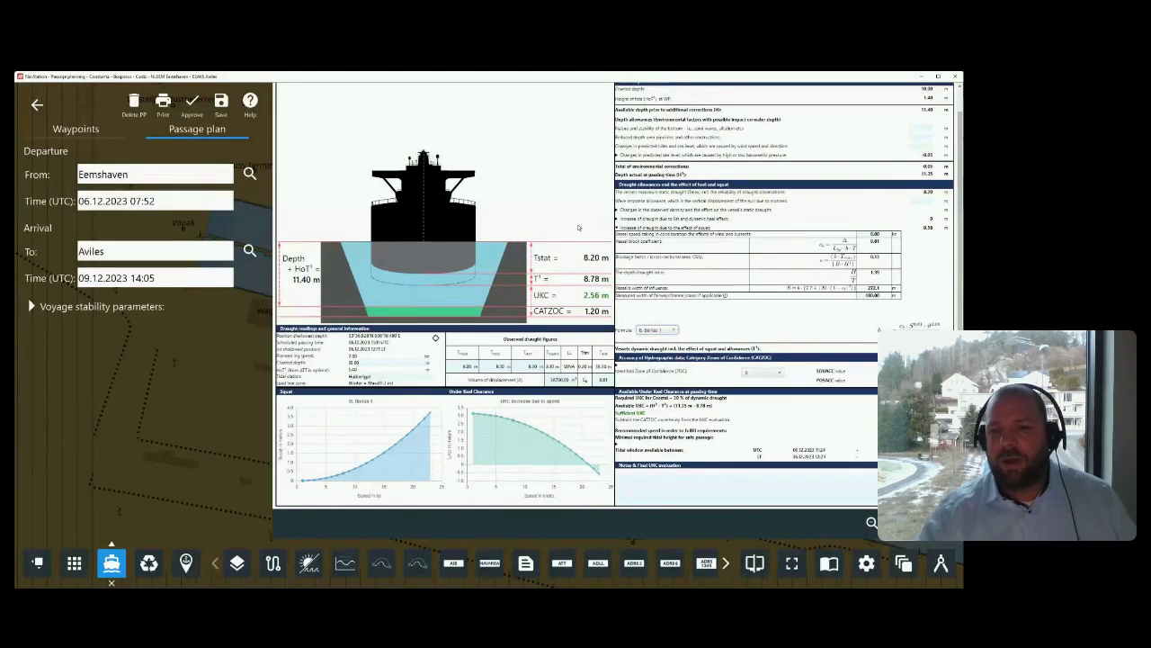
click(617, 227)
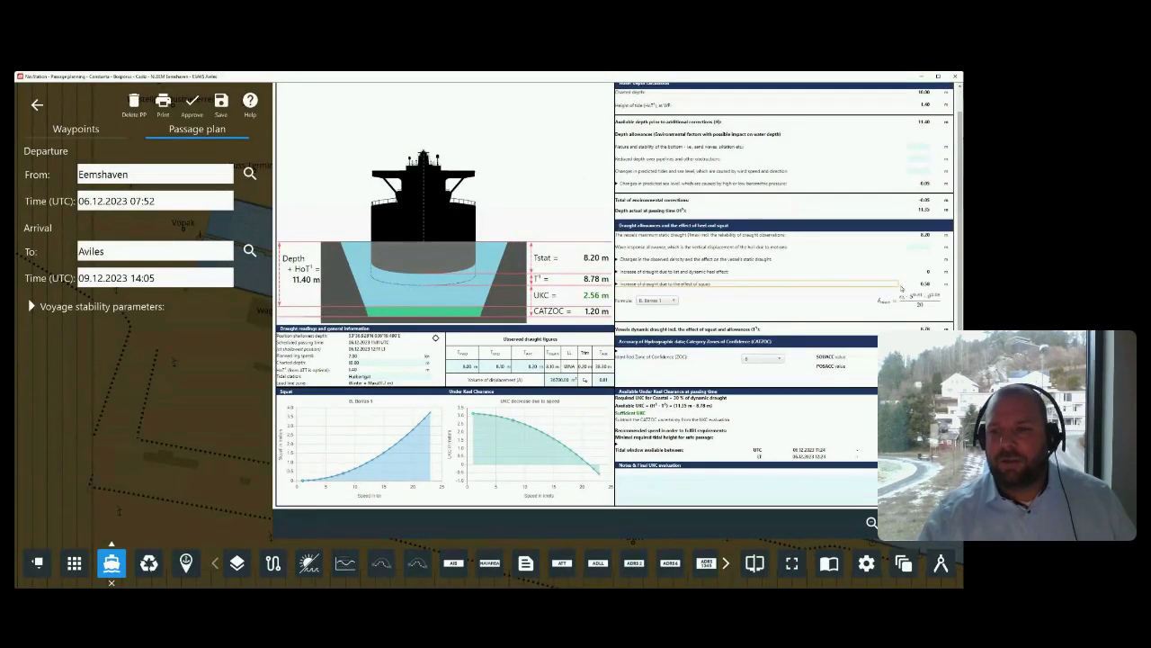
In the passage planning configuration, disable the B. Barras 1 and the Equation Medium, Confined and Open squat calculations, and return to the UKC calculation.
click(866, 562)
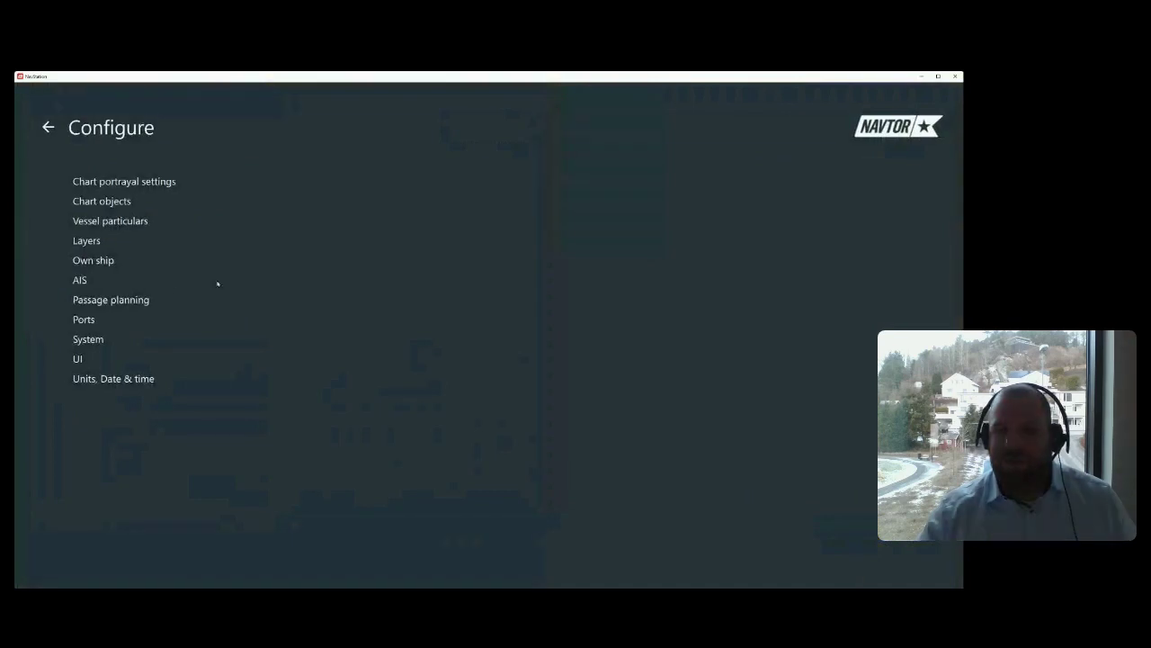
click(127, 301)
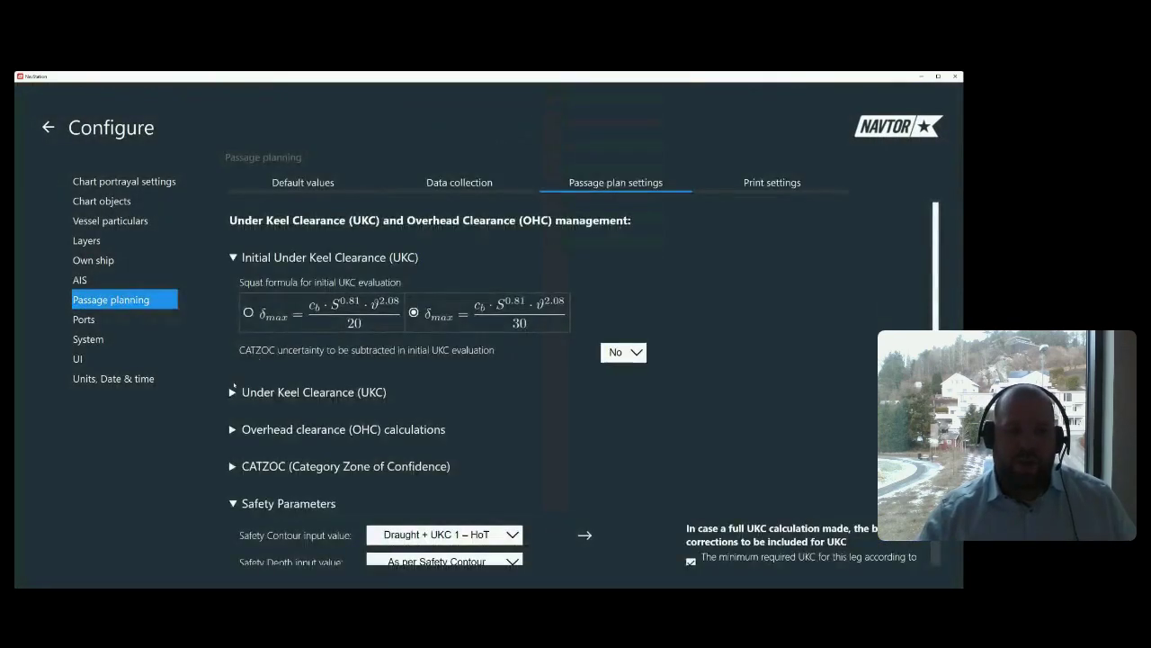
click(232, 390)
scroll(251, 378, down, 2)
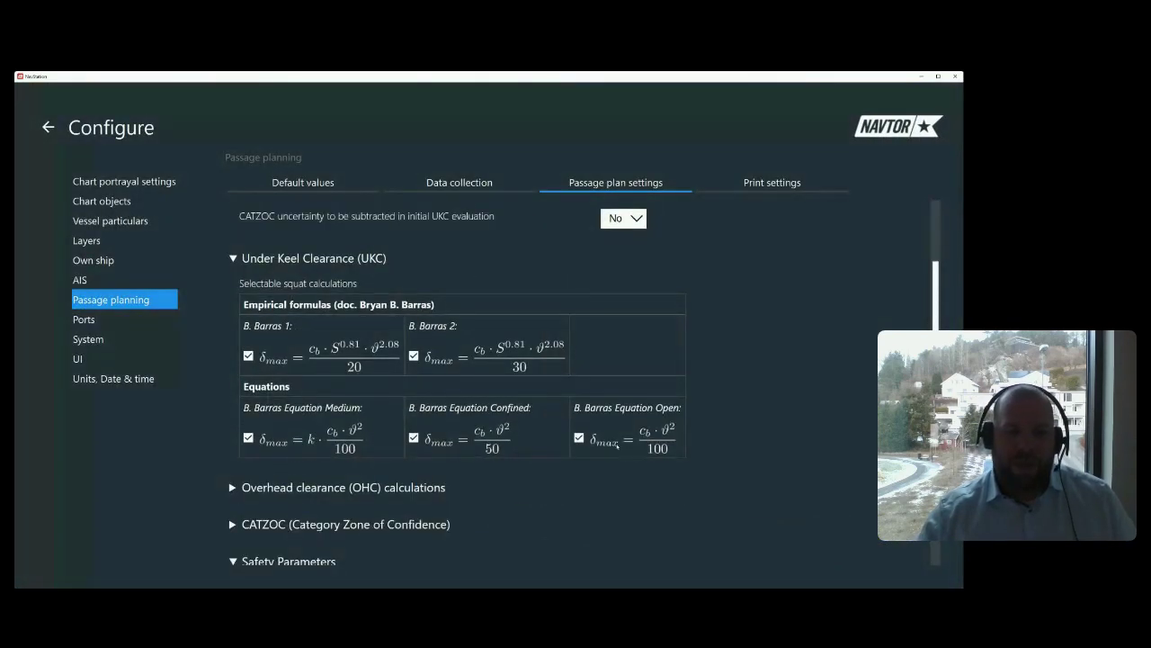
click(579, 438)
click(413, 438)
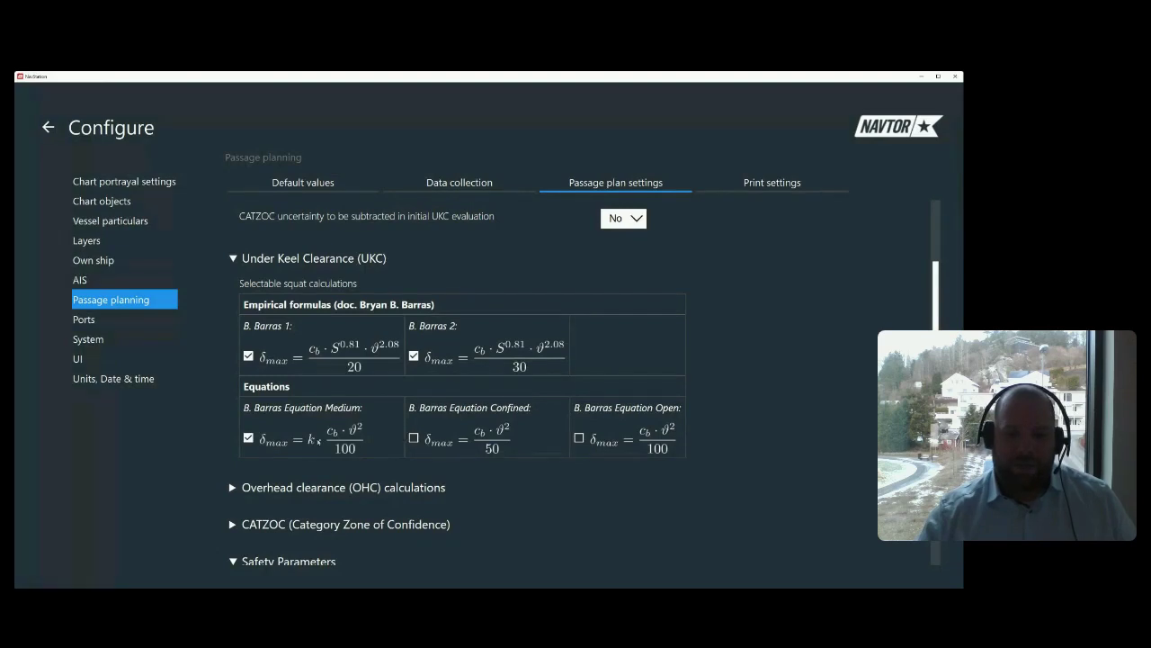
click(249, 438)
click(249, 355)
click(48, 127)
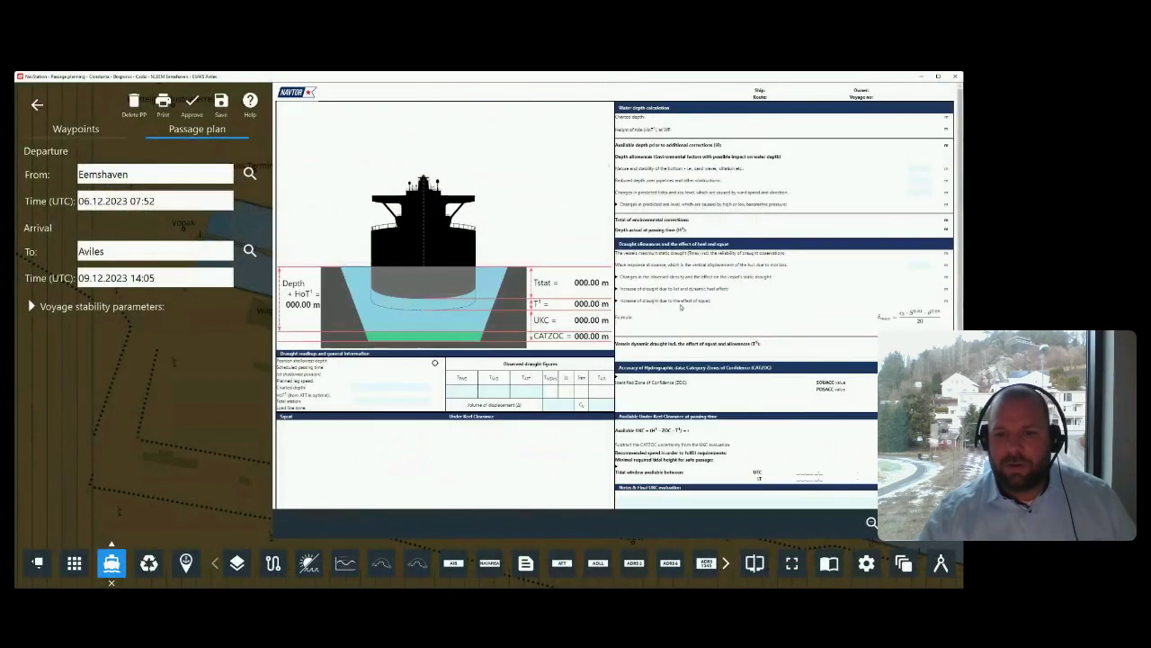
Set the squat formula of the waypoint 5 UKC calculation to B. Barras 2.
click(673, 321)
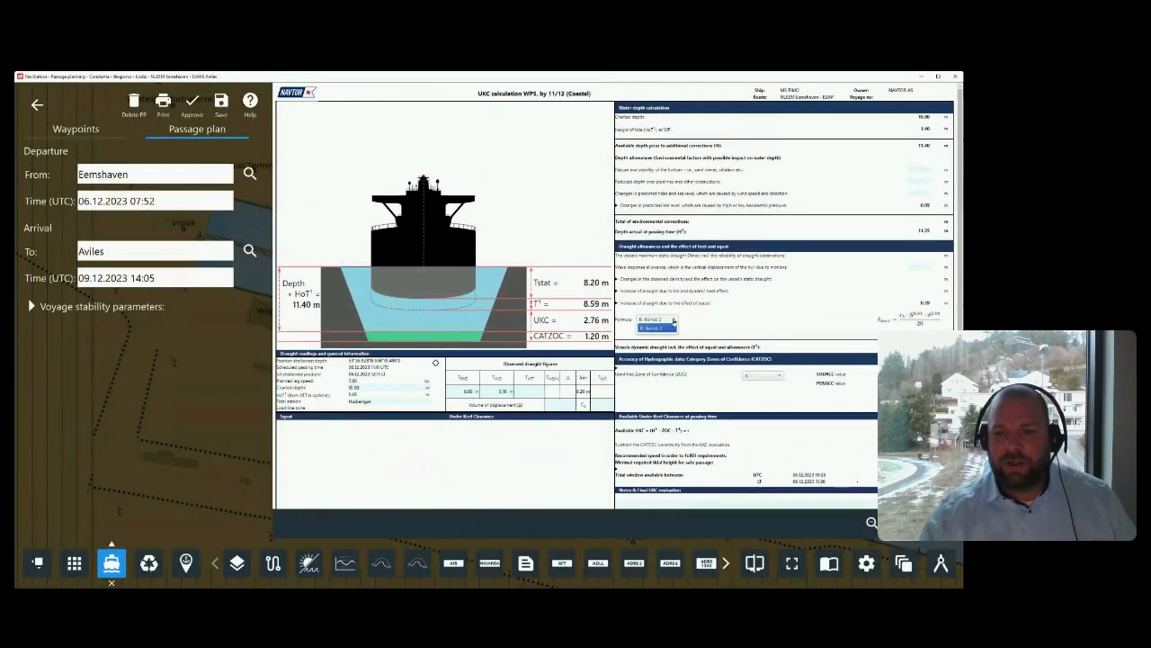
click(657, 327)
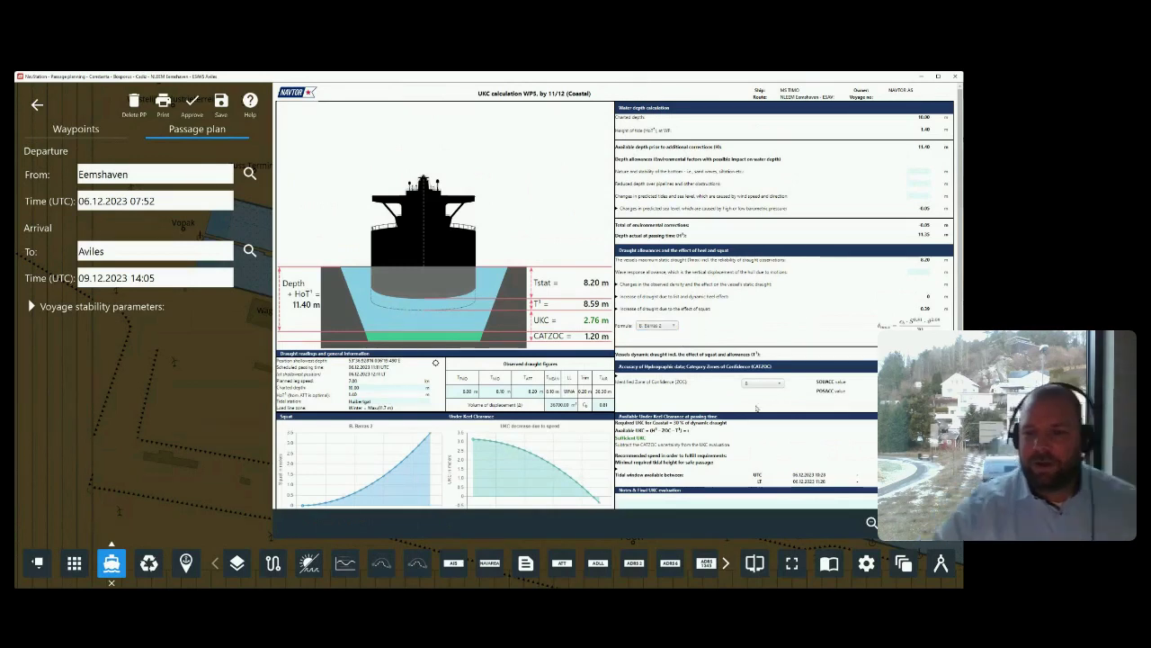
Consult the CATZOC accuracy table and subtract the CATZOC uncertainty from the waypoint 5 UKC evaluation.
scroll(626, 366, down, 1)
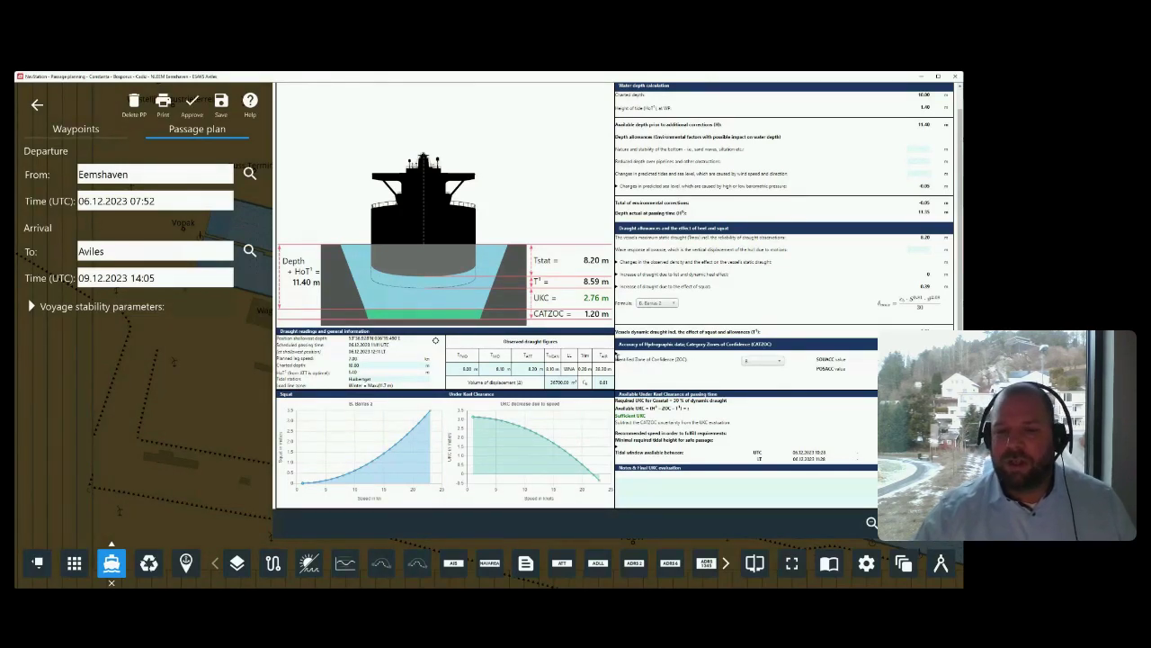
click(618, 358)
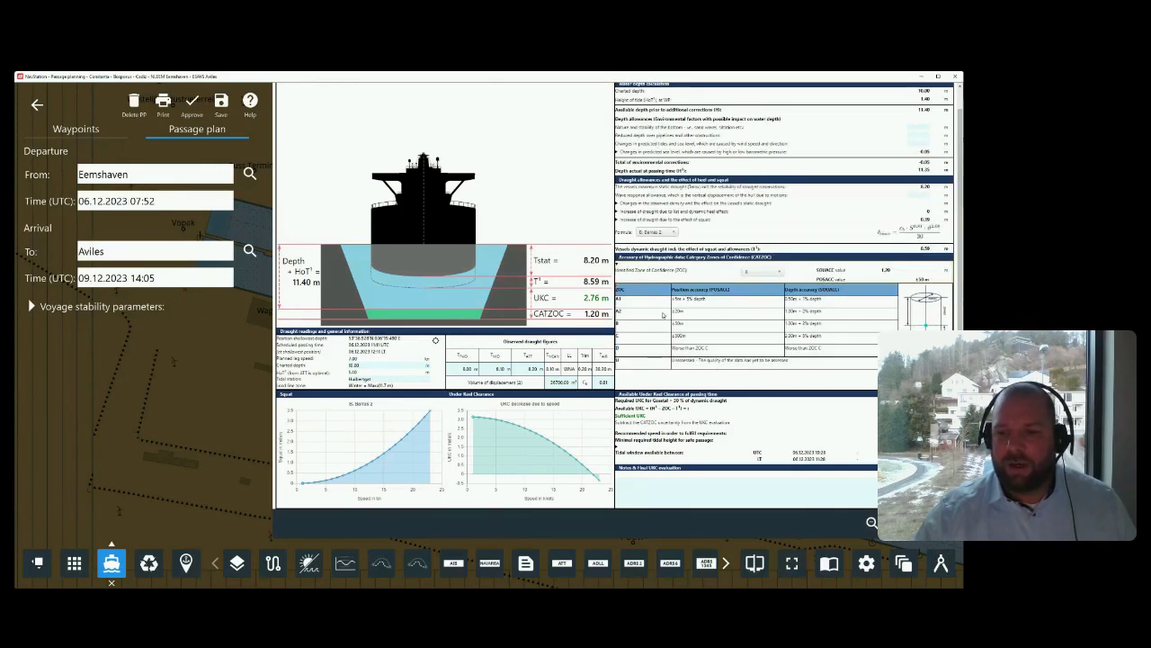
click(619, 269)
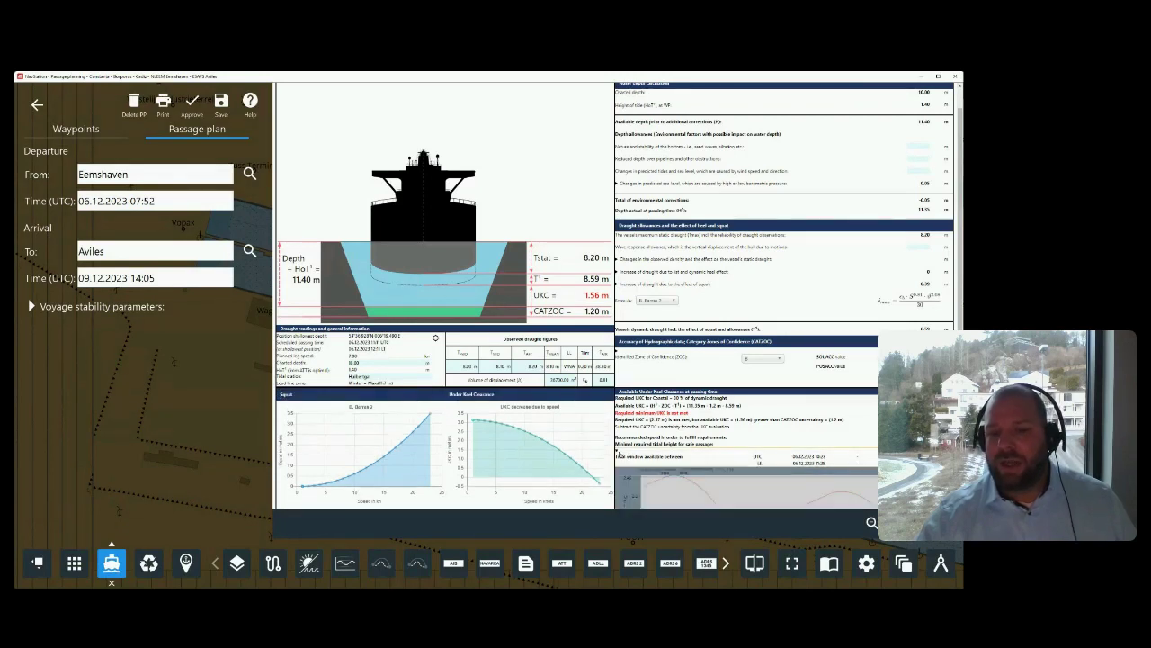
View the tidal window graph in the UKC calculation and exit editing of the Eemshaven to Aviles route.
scroll(810, 396, down, 2)
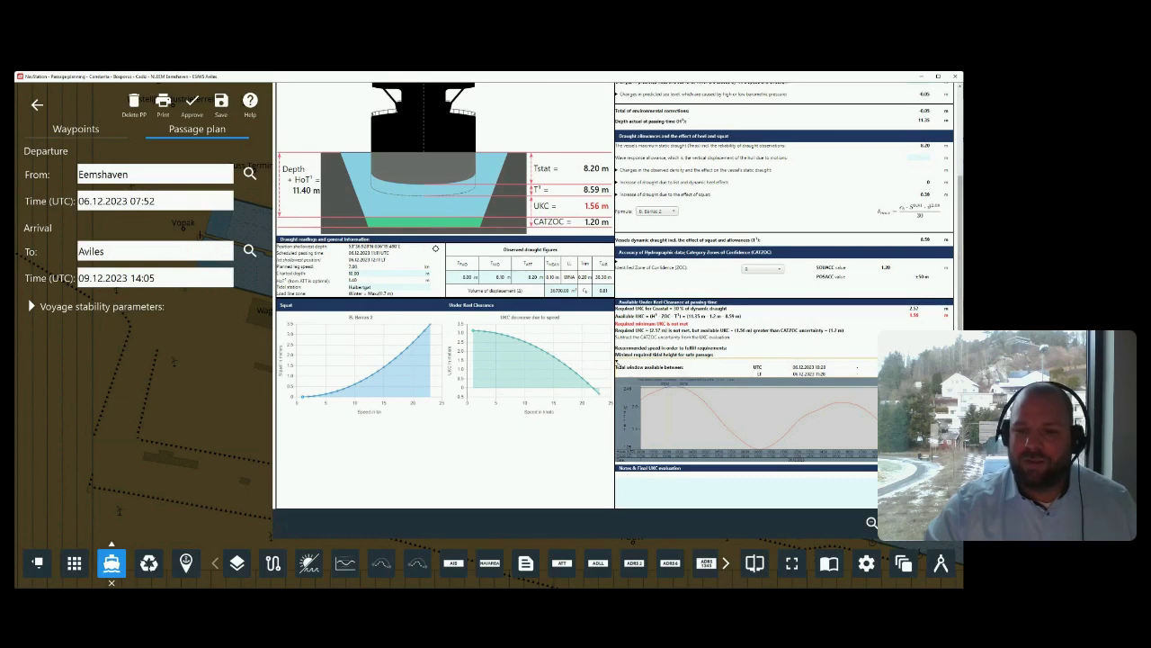
scroll(490, 438, up, 1)
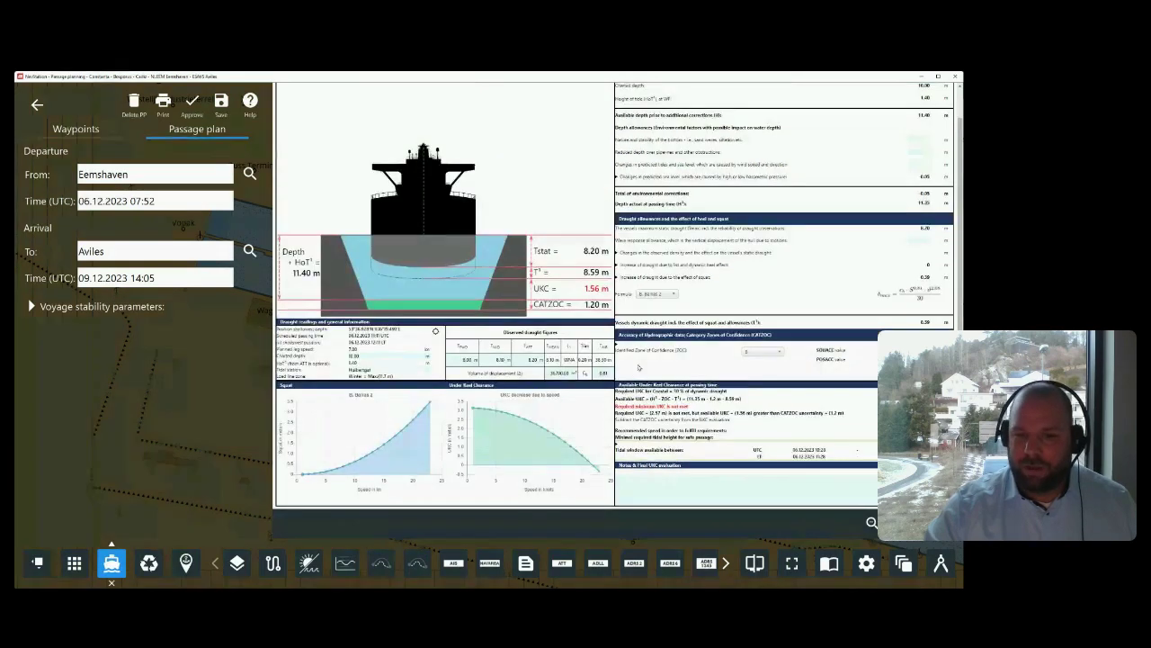
click(37, 106)
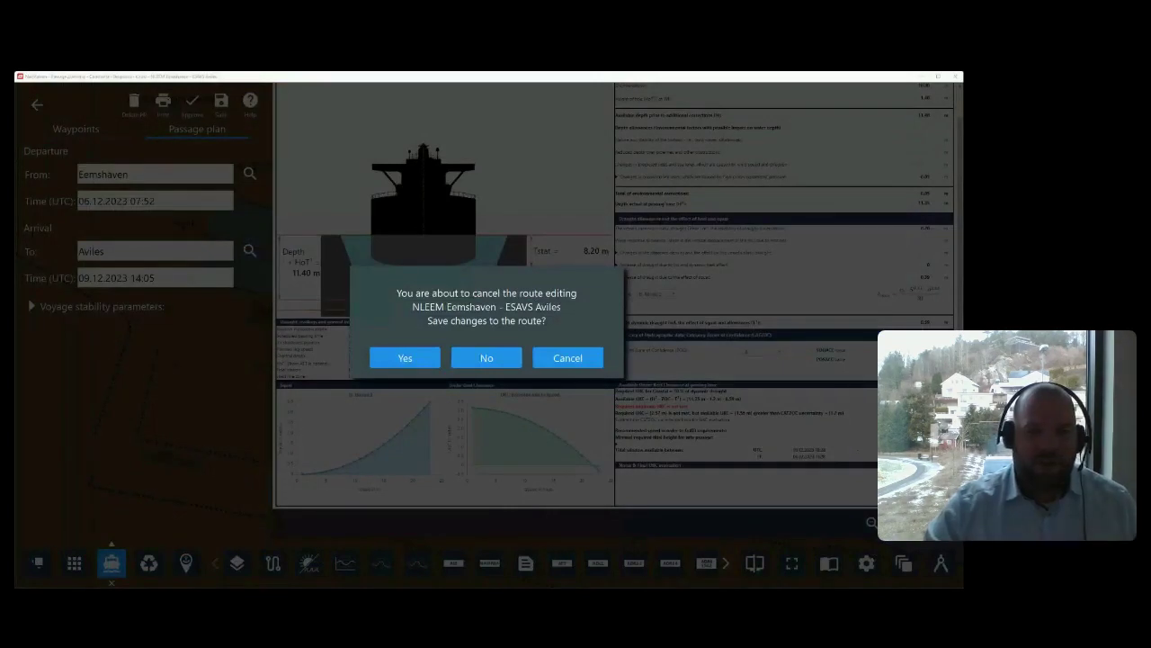
key(Return)
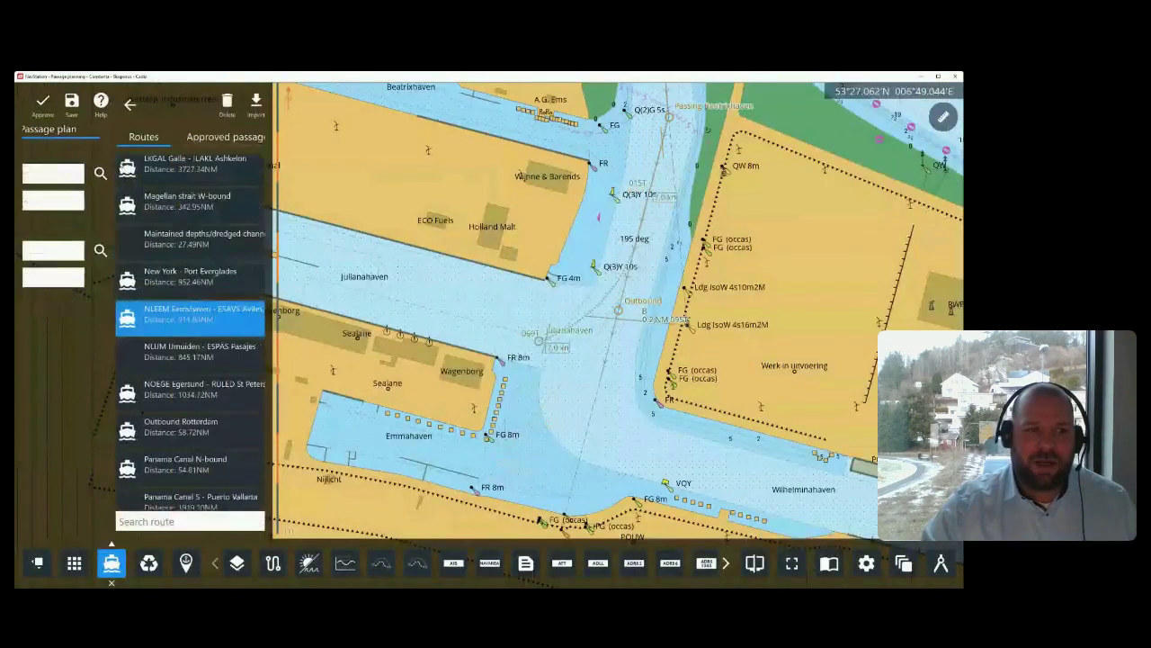
Find the Galway - NOK - Rostock route in the route list and open its passage plan.
click(172, 322)
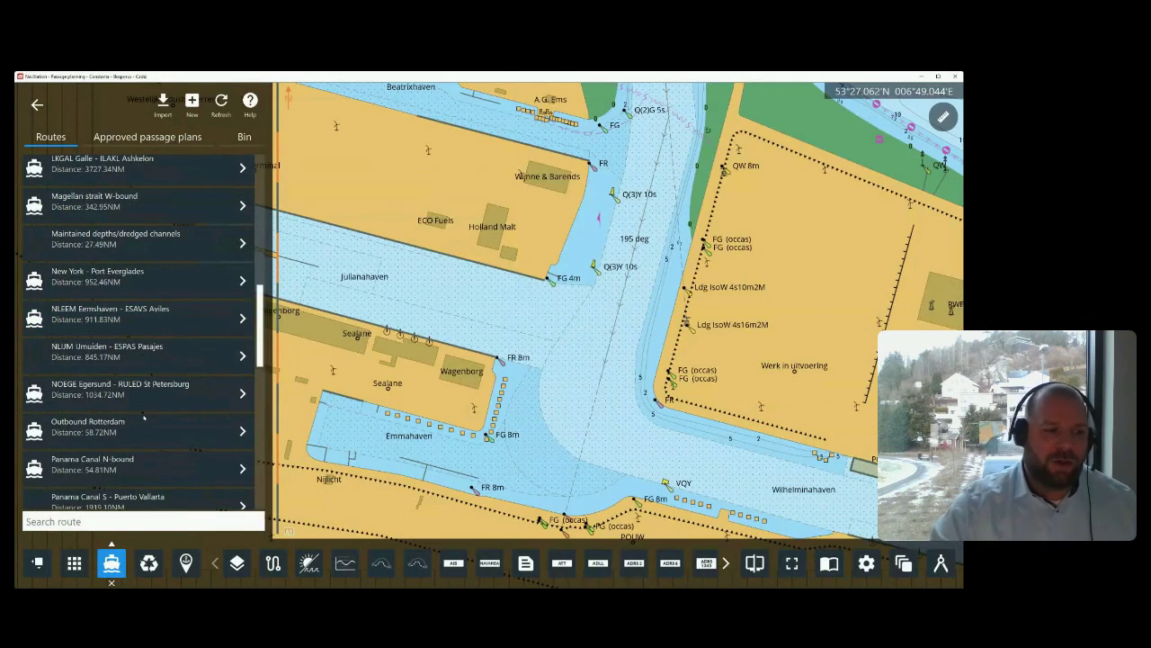
scroll(167, 319, up, 3)
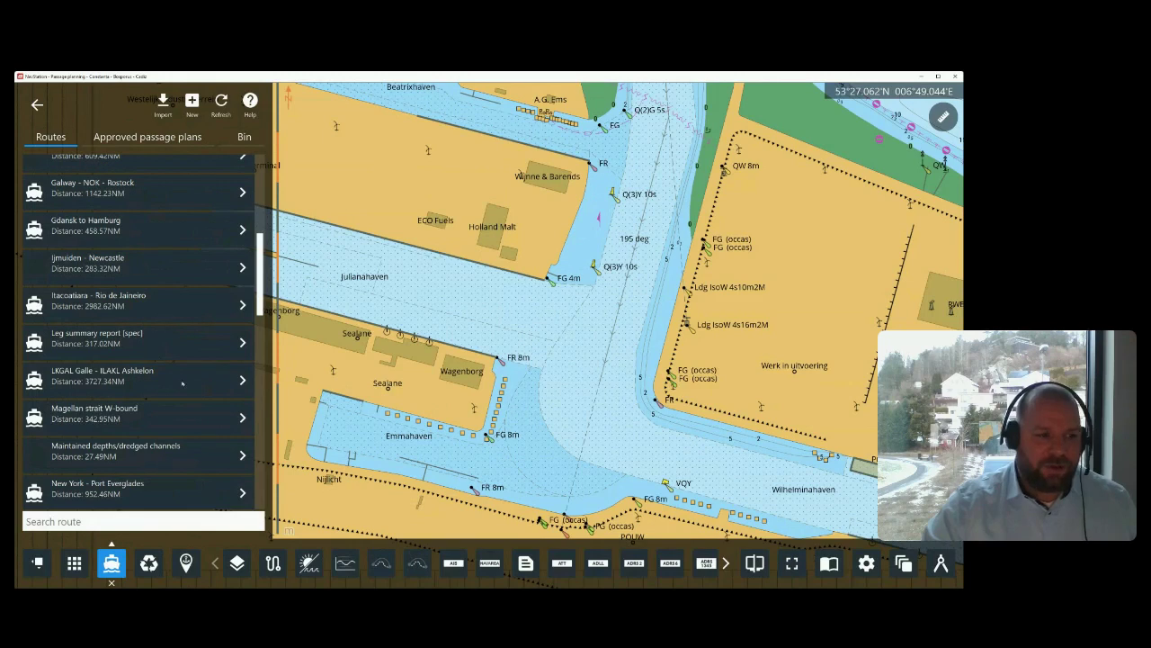
scroll(175, 441, down, 5)
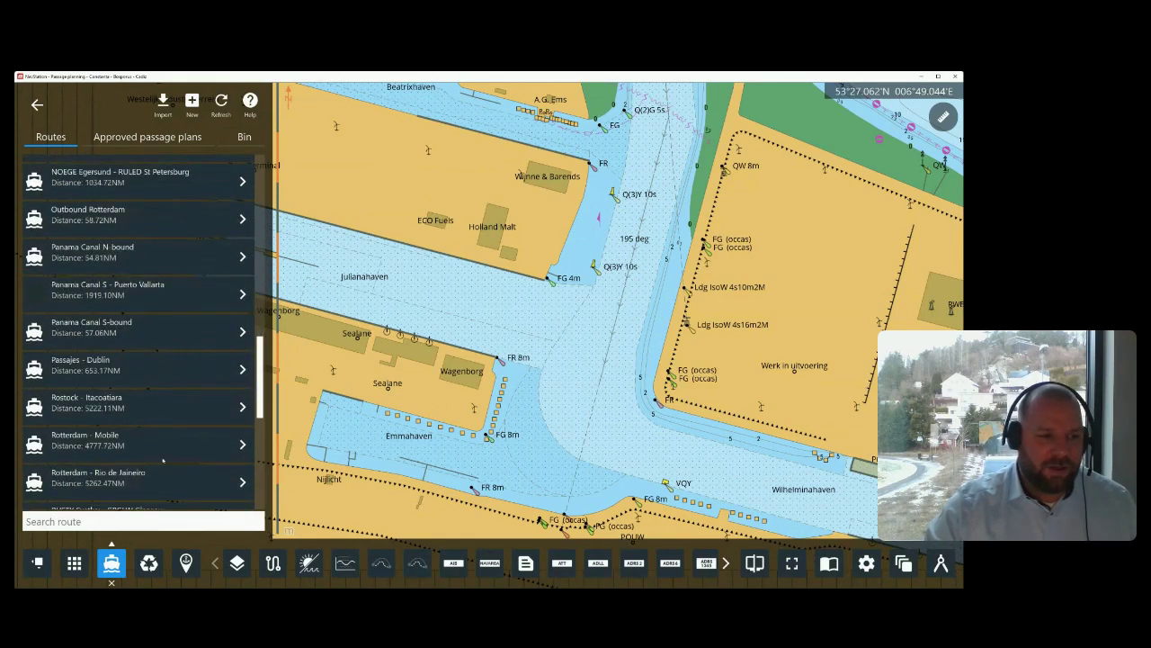
scroll(158, 454, down, 2)
scroll(159, 451, up, 6)
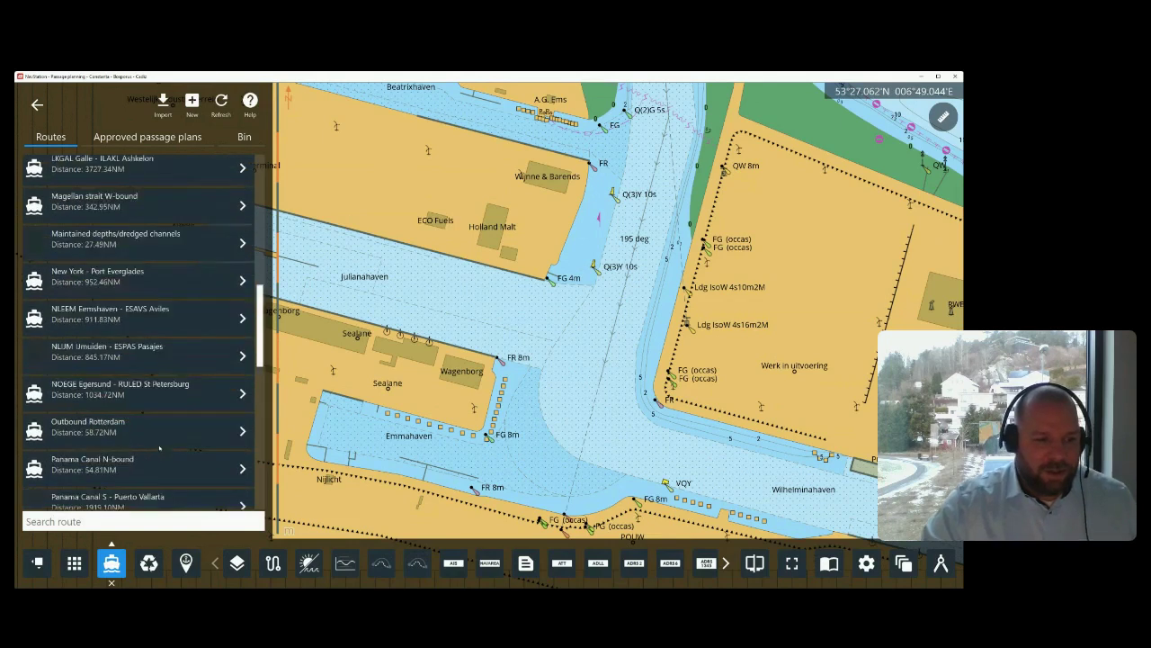
scroll(162, 245, up, 2)
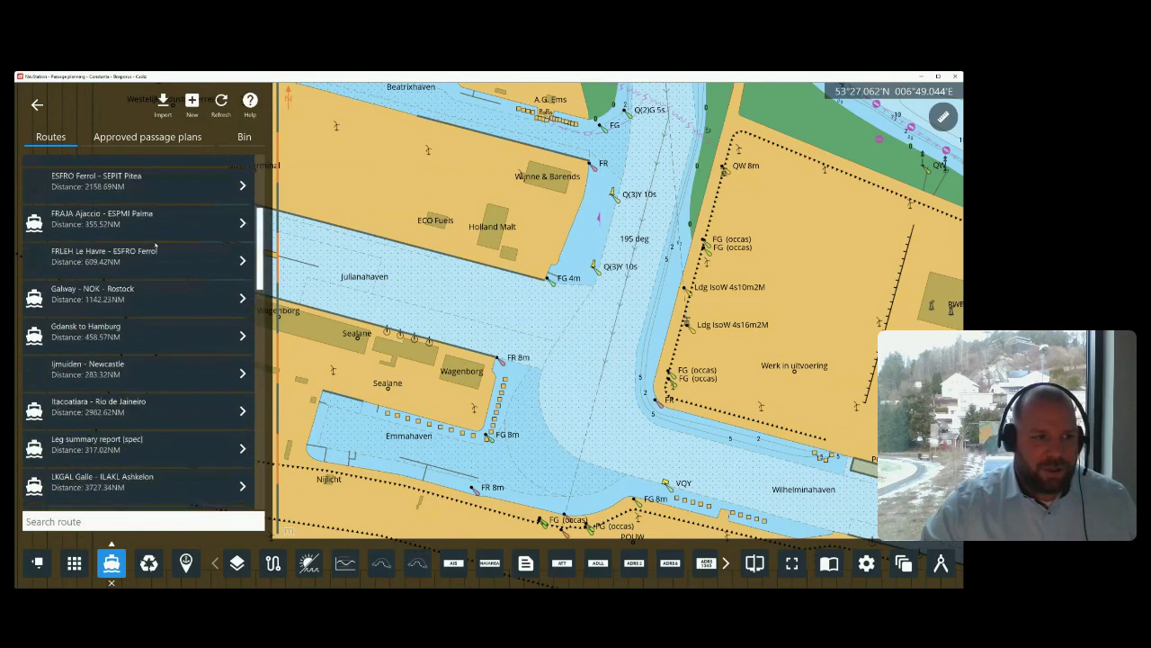
click(163, 296)
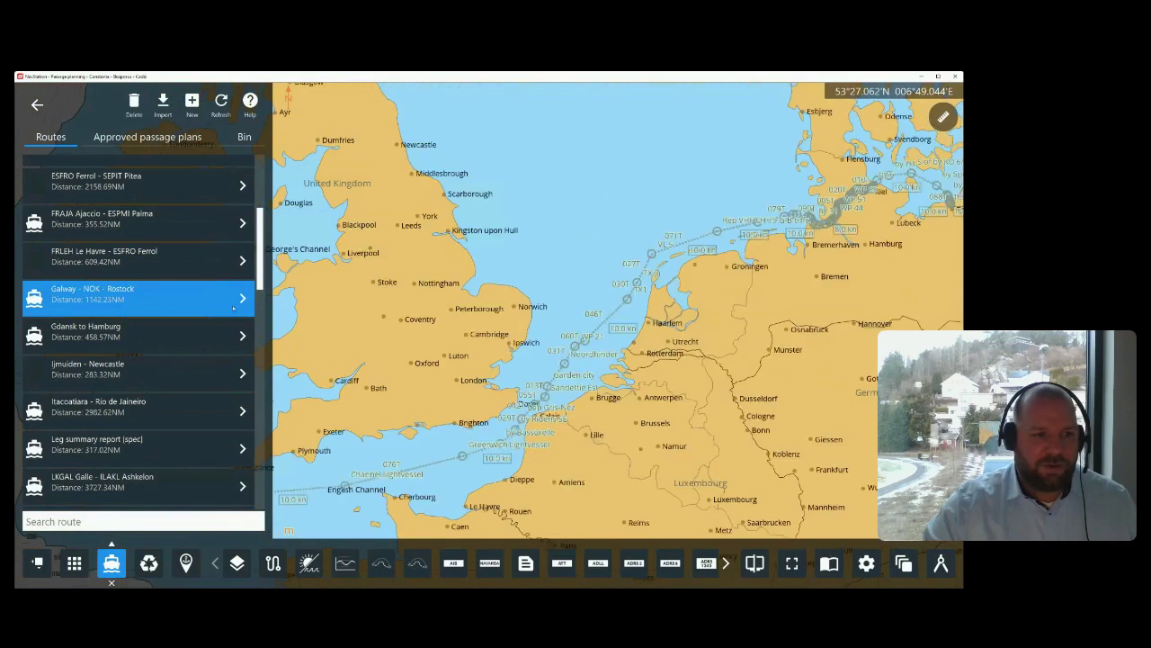
click(239, 298)
click(584, 294)
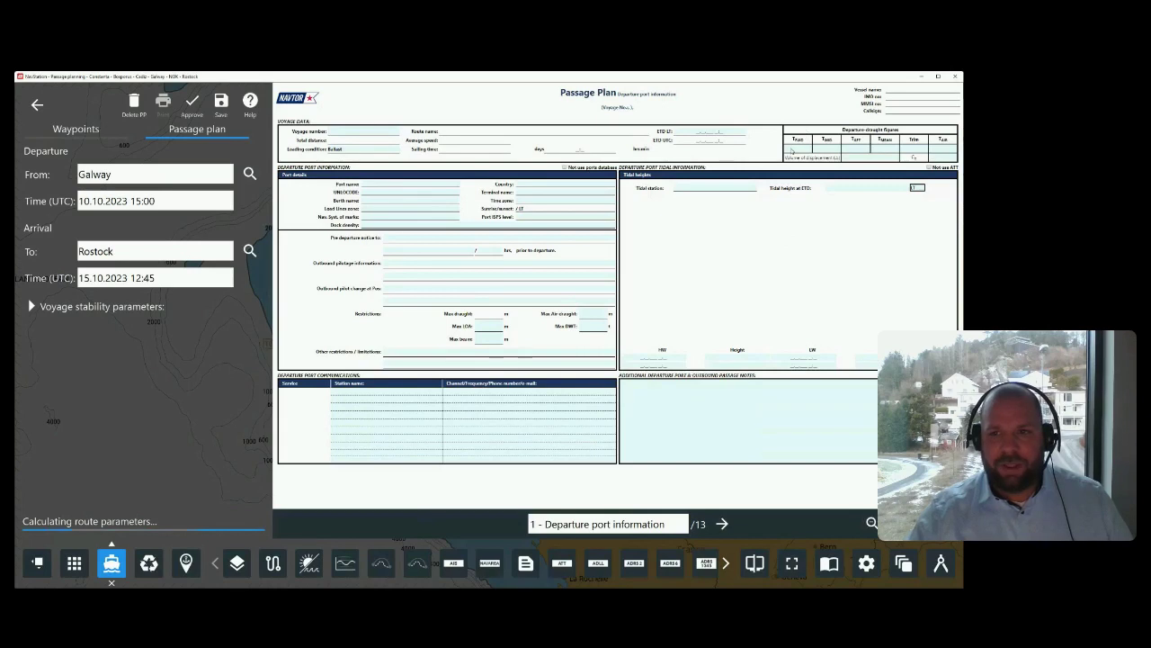
Show the voyage stability parameters and open the Part B UKC management page of the passage plan.
click(31, 307)
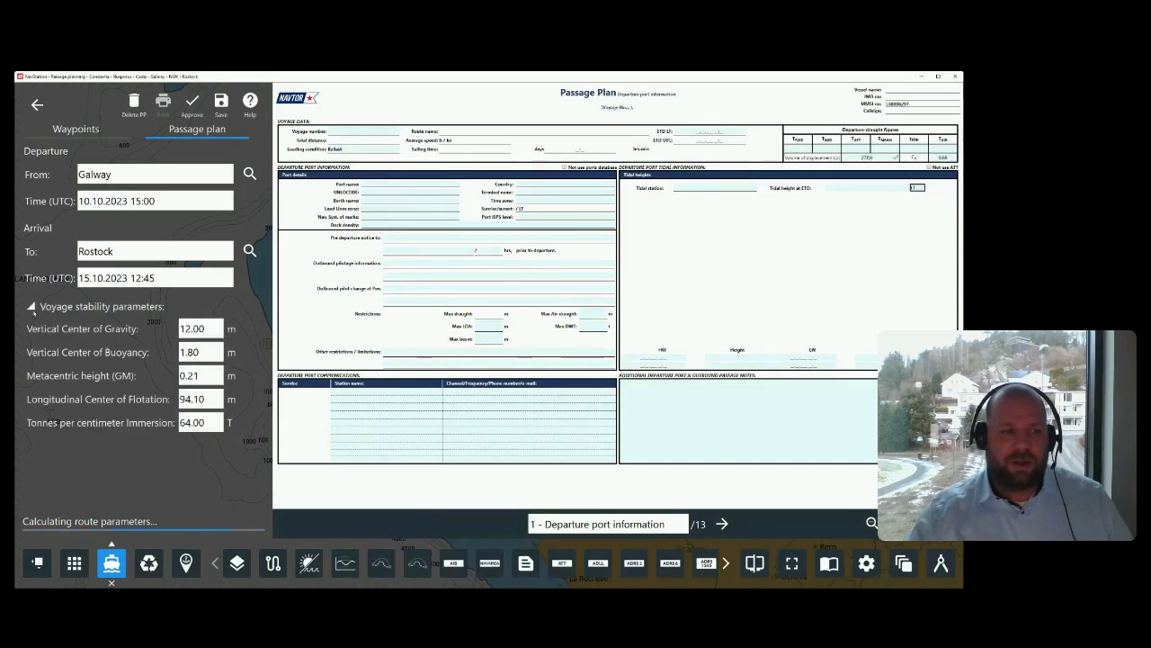
click(649, 524)
click(619, 378)
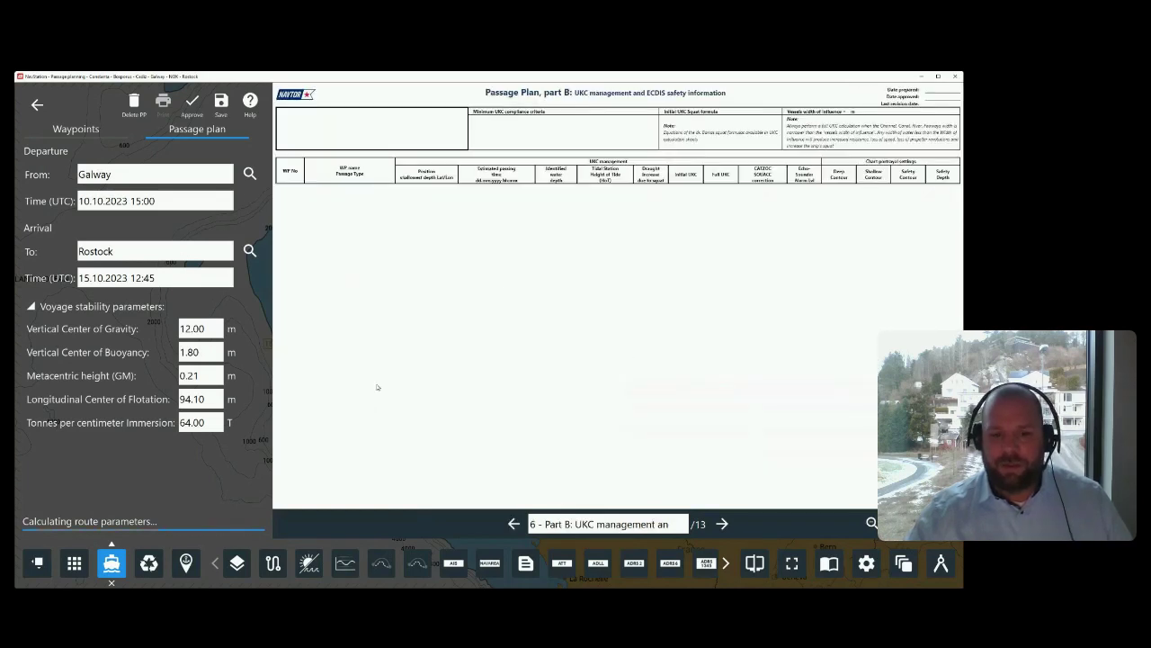
Go to General notes, part 2 and examine the vertical clearances of the identified overhead obstacles, starting with the cable at WP 42.
scroll(599, 336, up, 5)
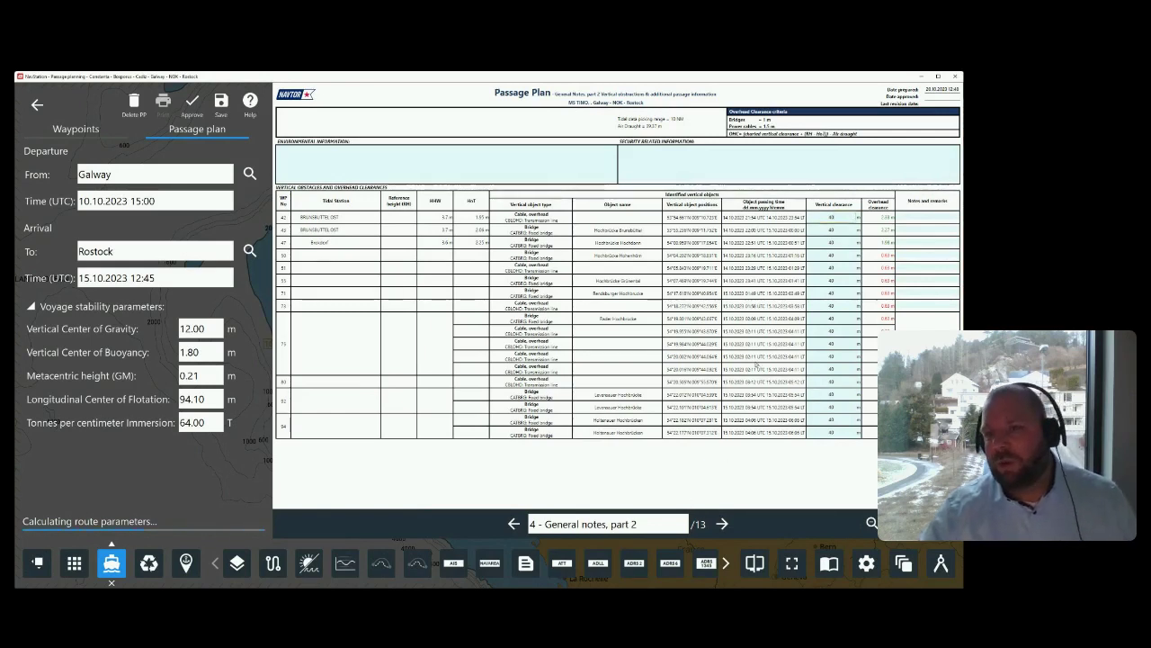
double_click(831, 217)
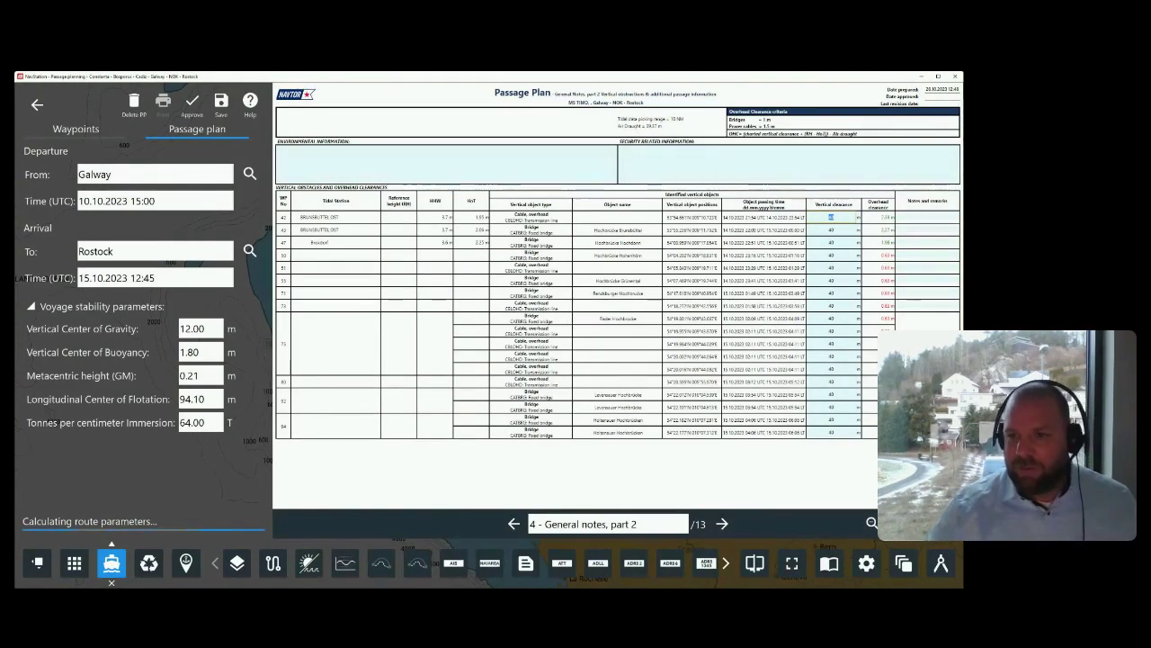
click(874, 443)
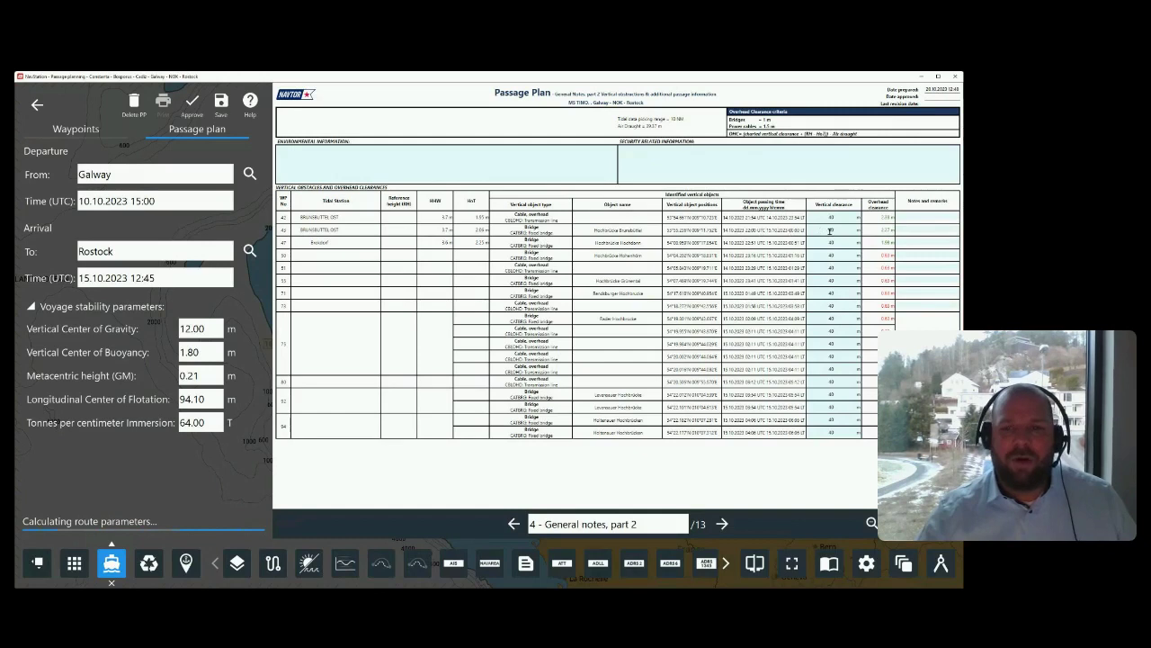
Add an under keel clearance calculation to WP43, Hochbrücke Brnsbttl, and review its UKC and overhead clearance figures.
click(75, 129)
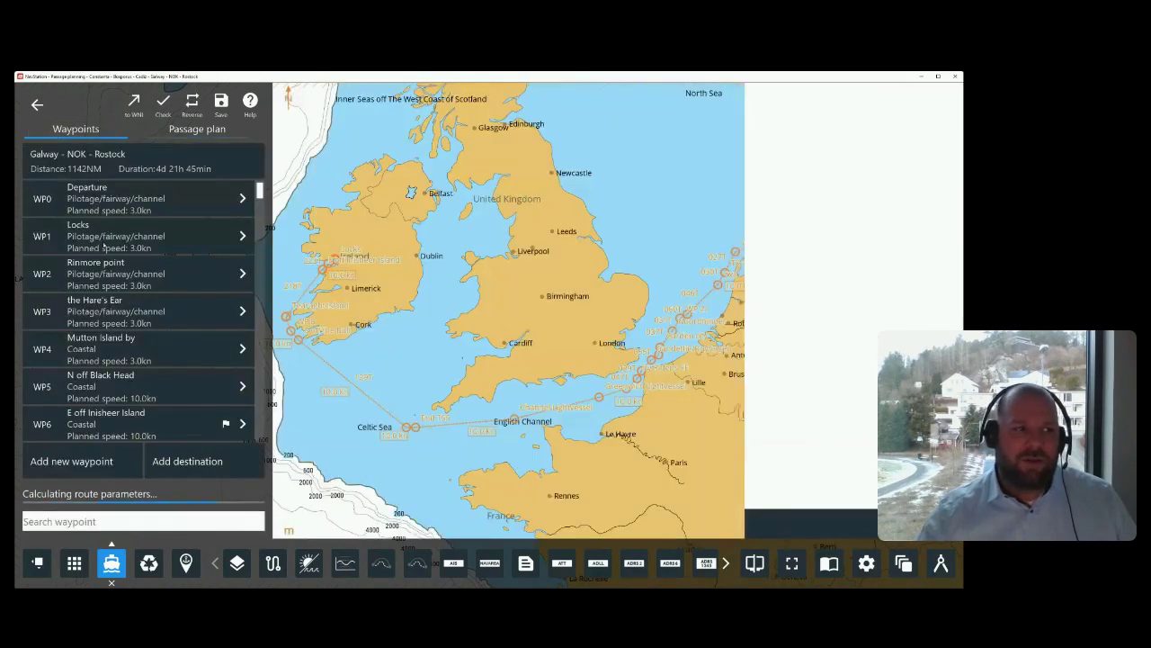
scroll(115, 286, down, 3)
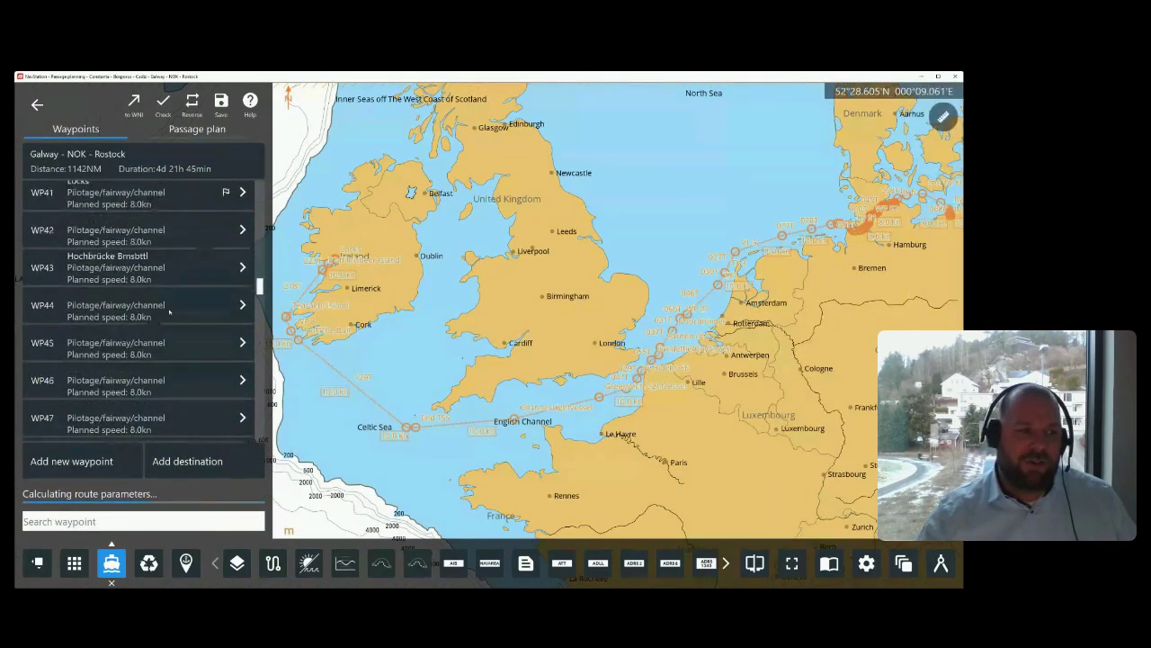
click(135, 267)
click(296, 262)
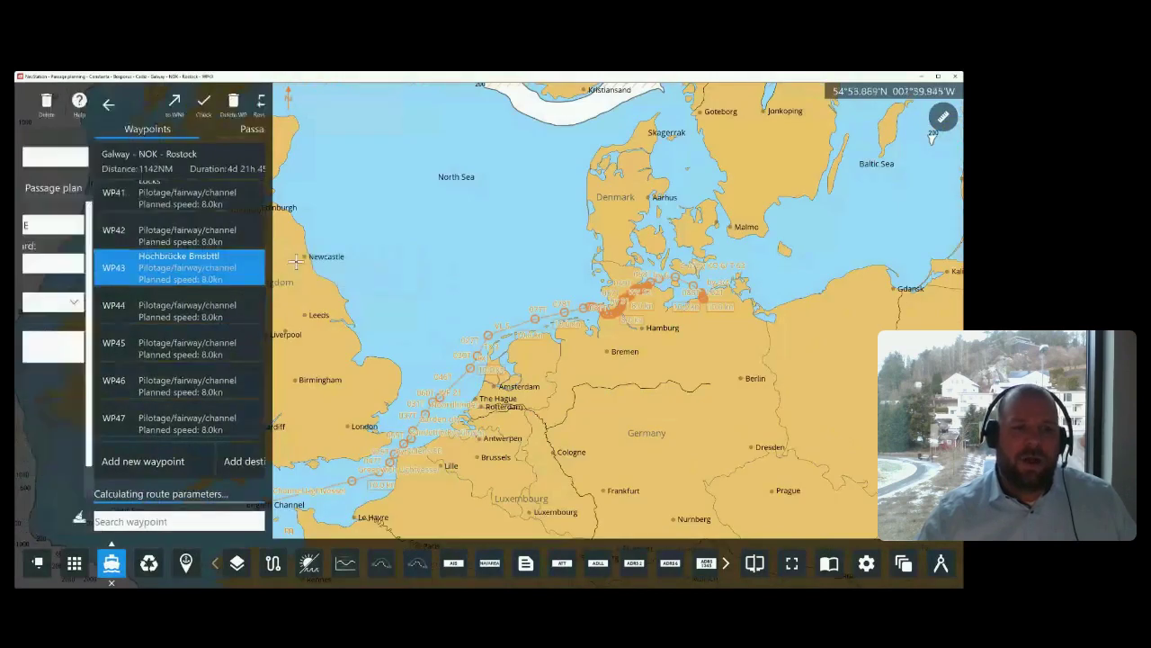
click(224, 187)
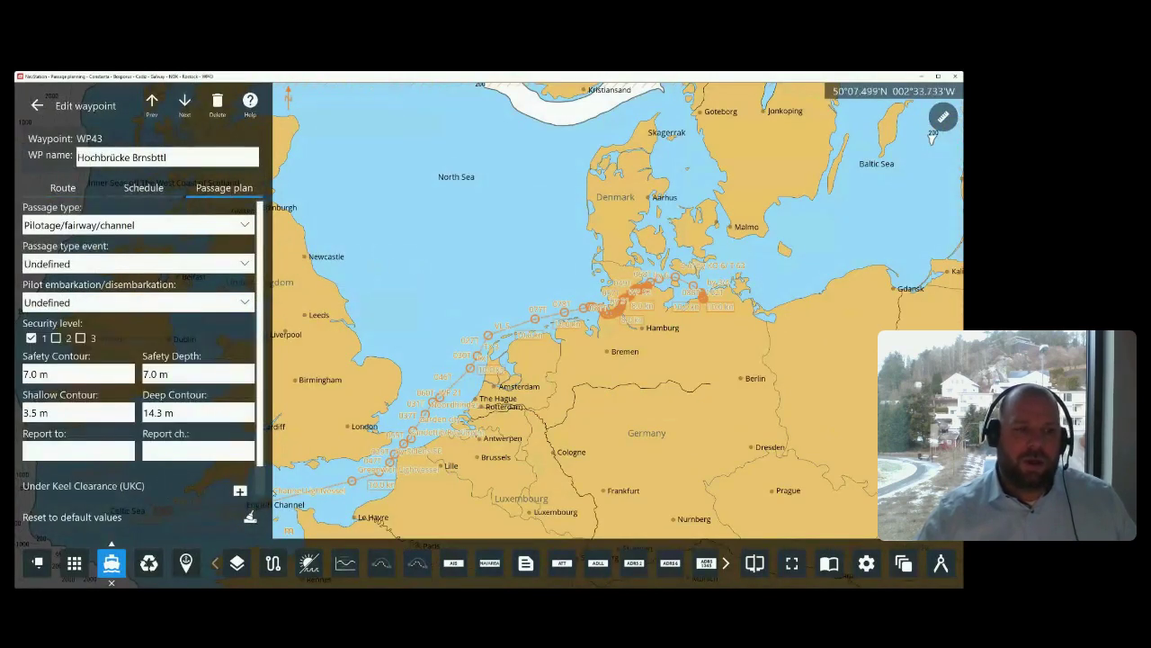
click(239, 491)
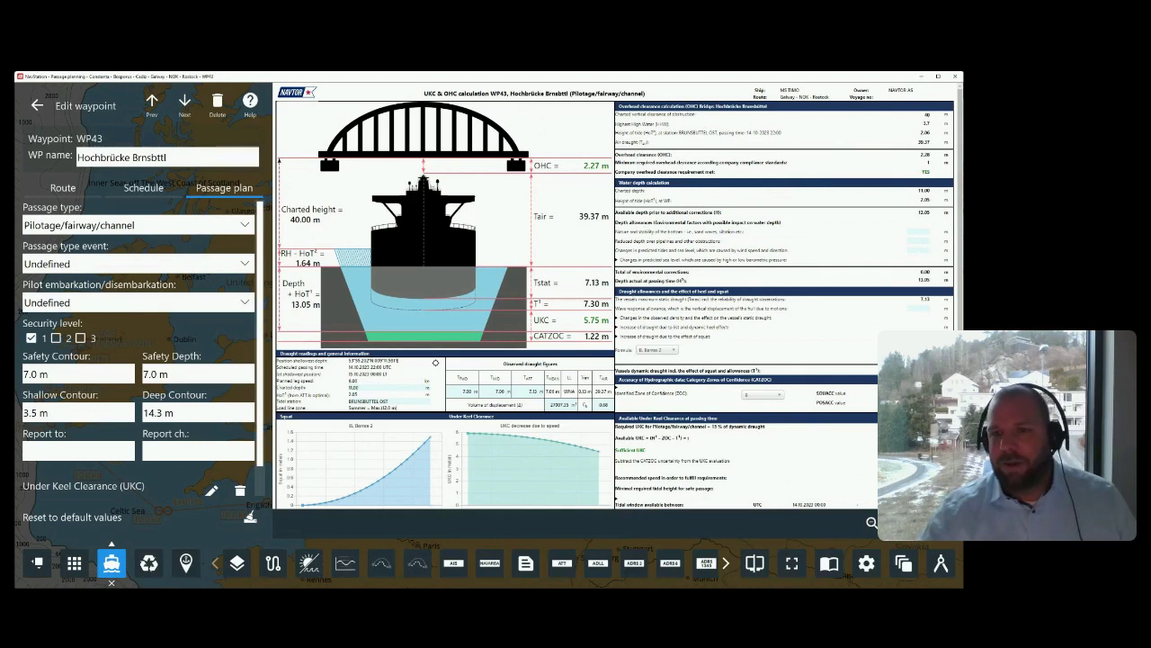
scroll(601, 350, down, 1)
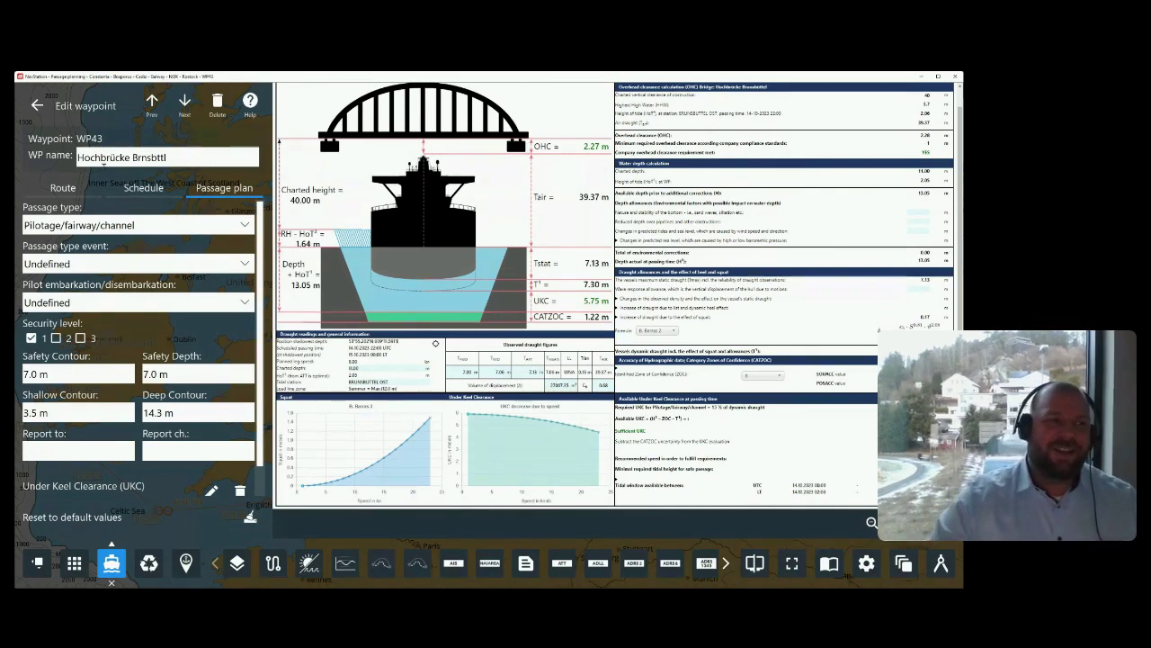
Return to the passage plan and close the Galway - NOK - Rostock route without saving the changes.
click(37, 105)
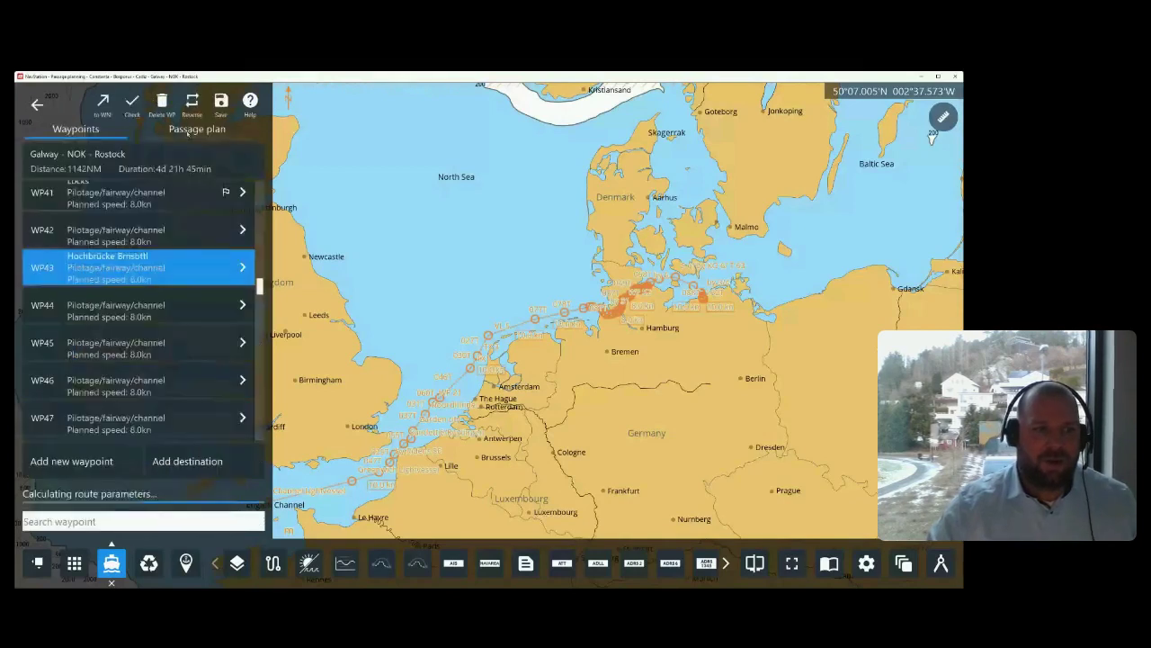
click(220, 125)
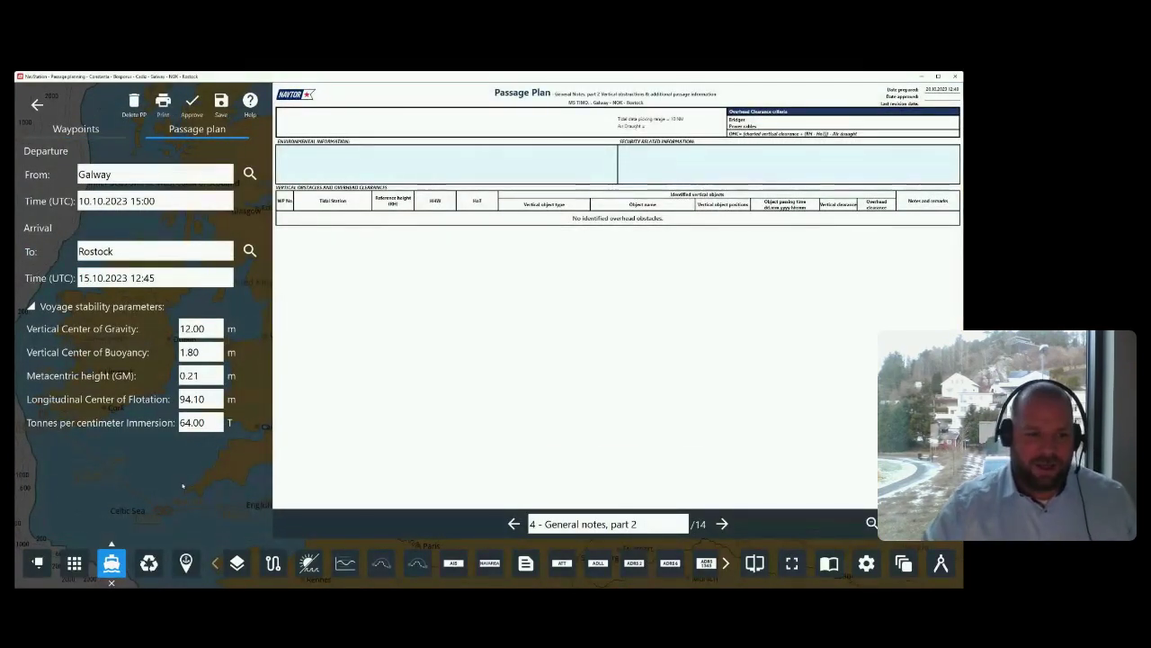
click(37, 104)
click(480, 357)
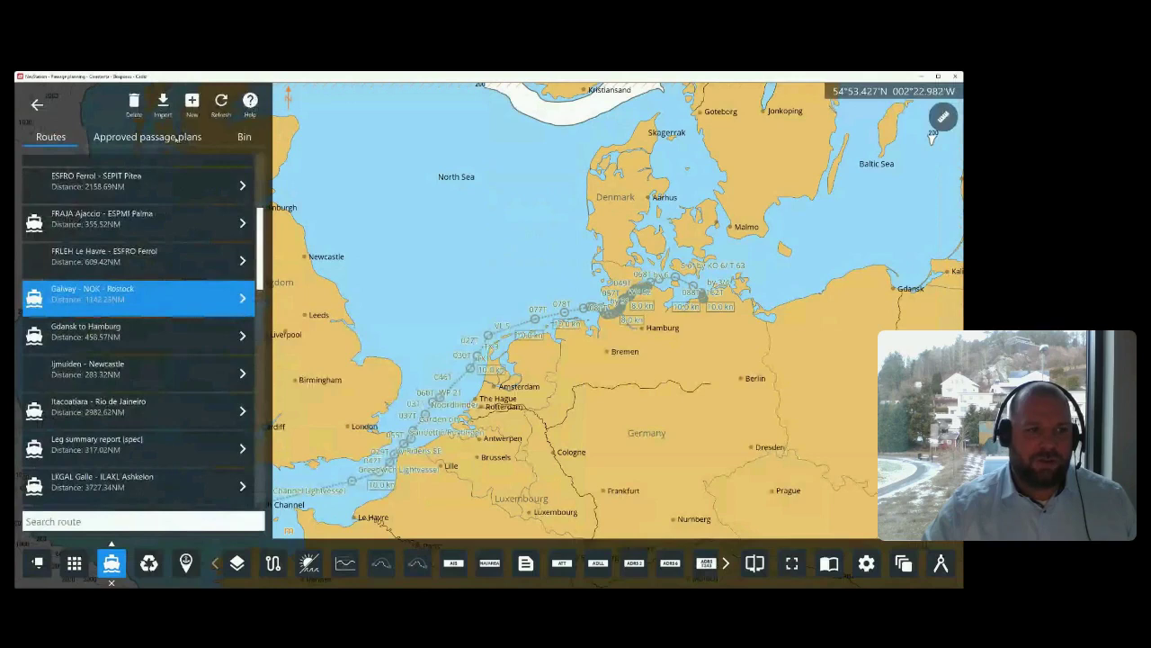
Among the approved passage plans, start a revision of the Constanta - Bosporus - Cadiz revision dated 23.11.2023 08:07 UTC.
click(176, 139)
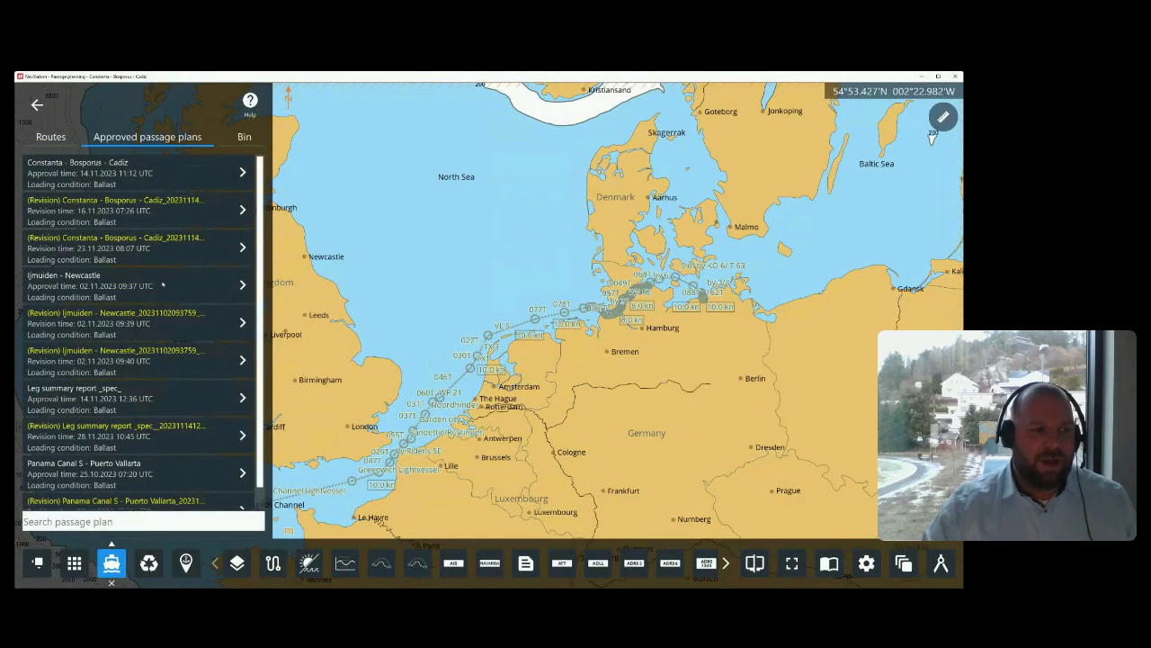
scroll(160, 289, down, 1)
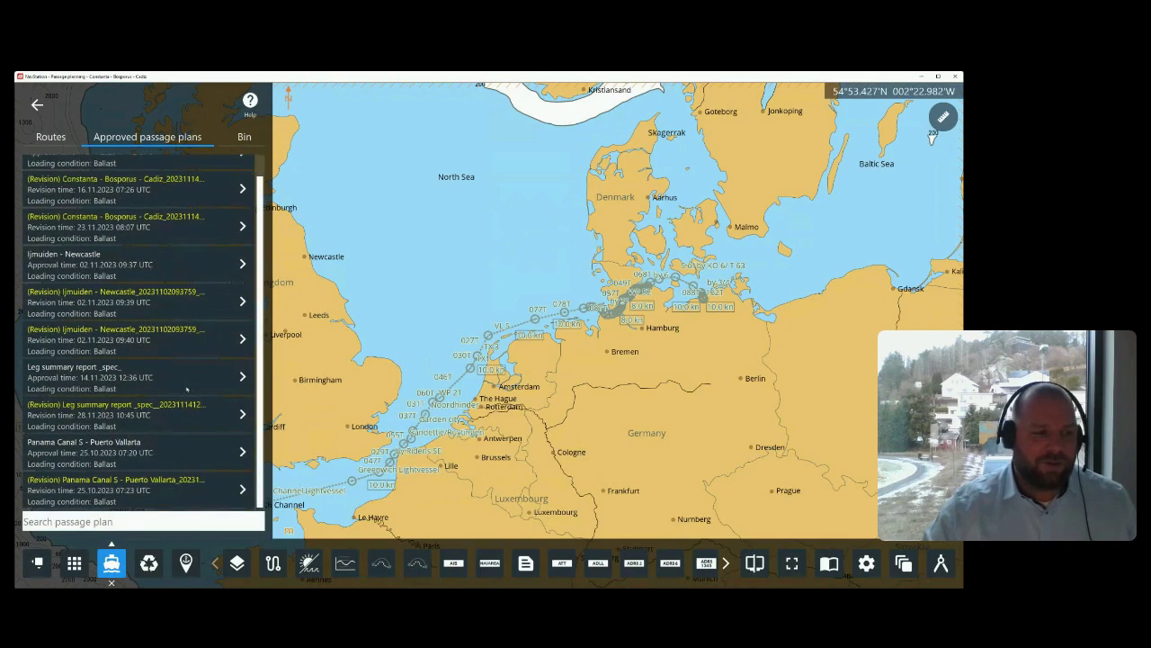
scroll(196, 447, up, 1)
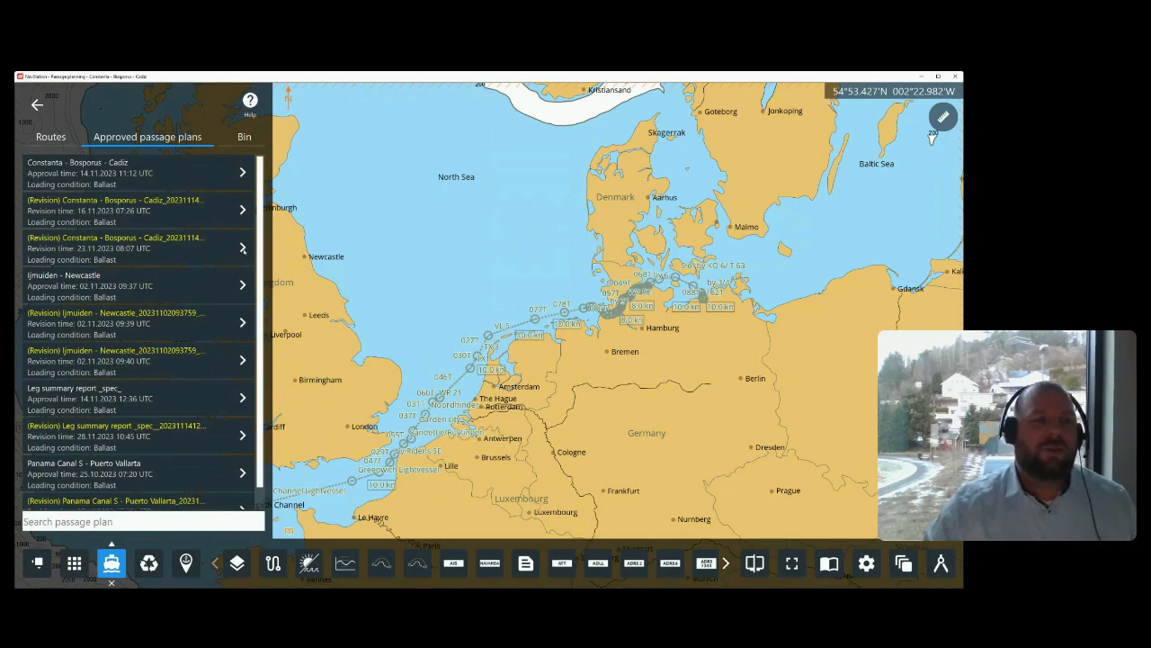
click(243, 248)
click(333, 248)
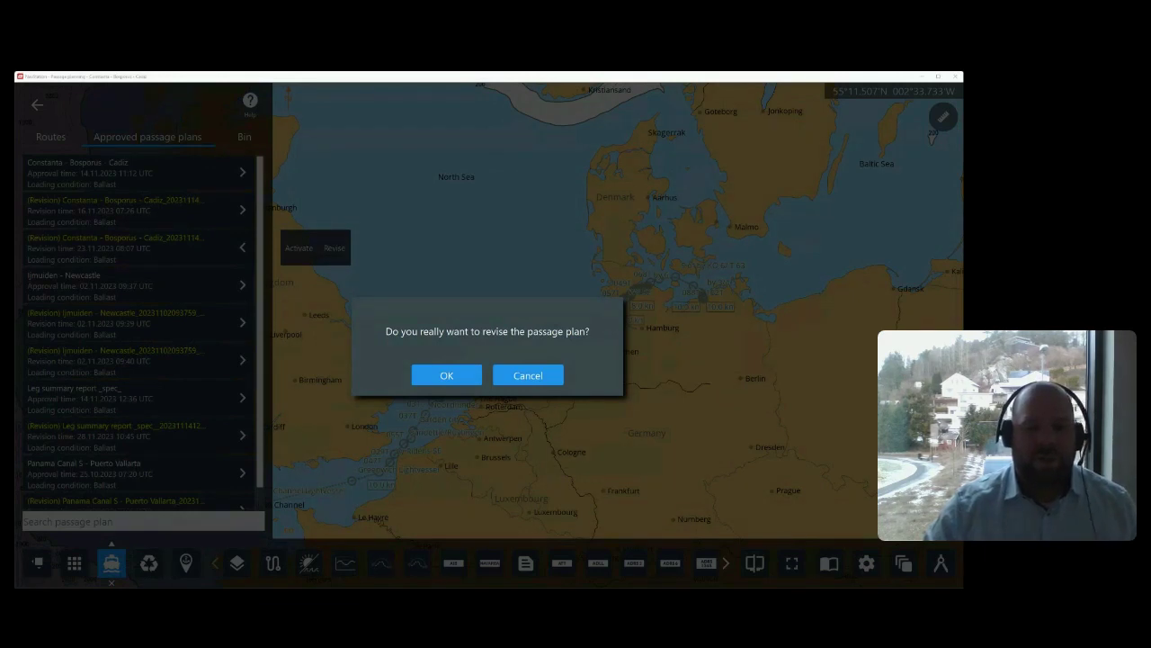
click(424, 381)
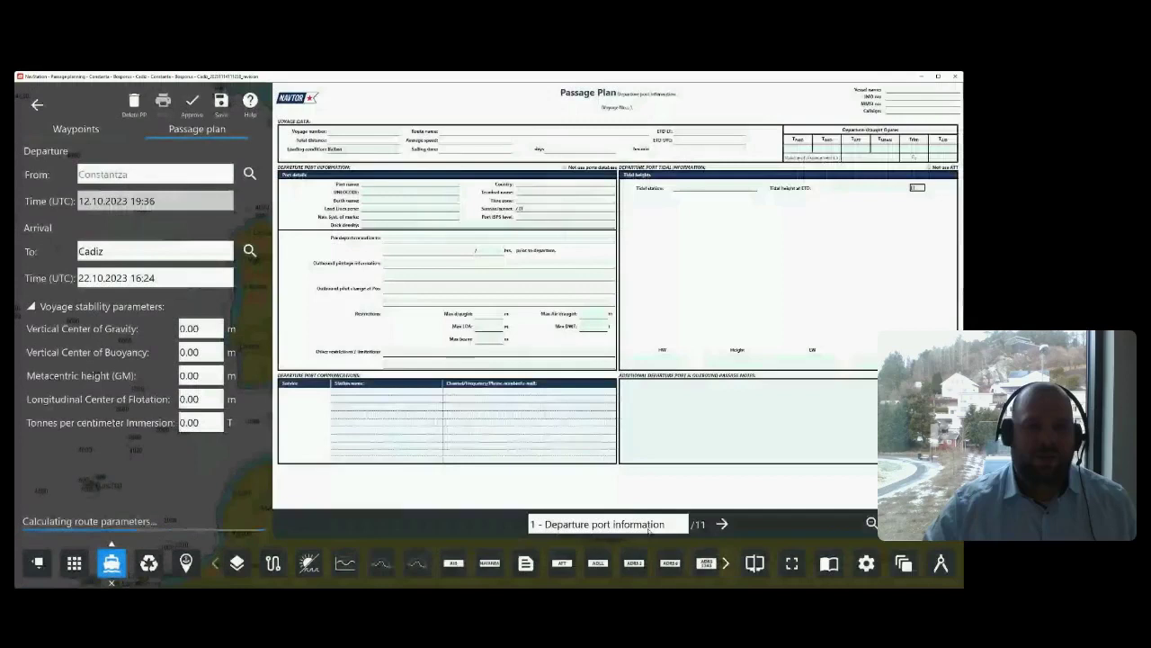
Bulk-edit waypoints WP11 to WP14 of the revision, setting their planned speed to 11.0 kn.
click(75, 128)
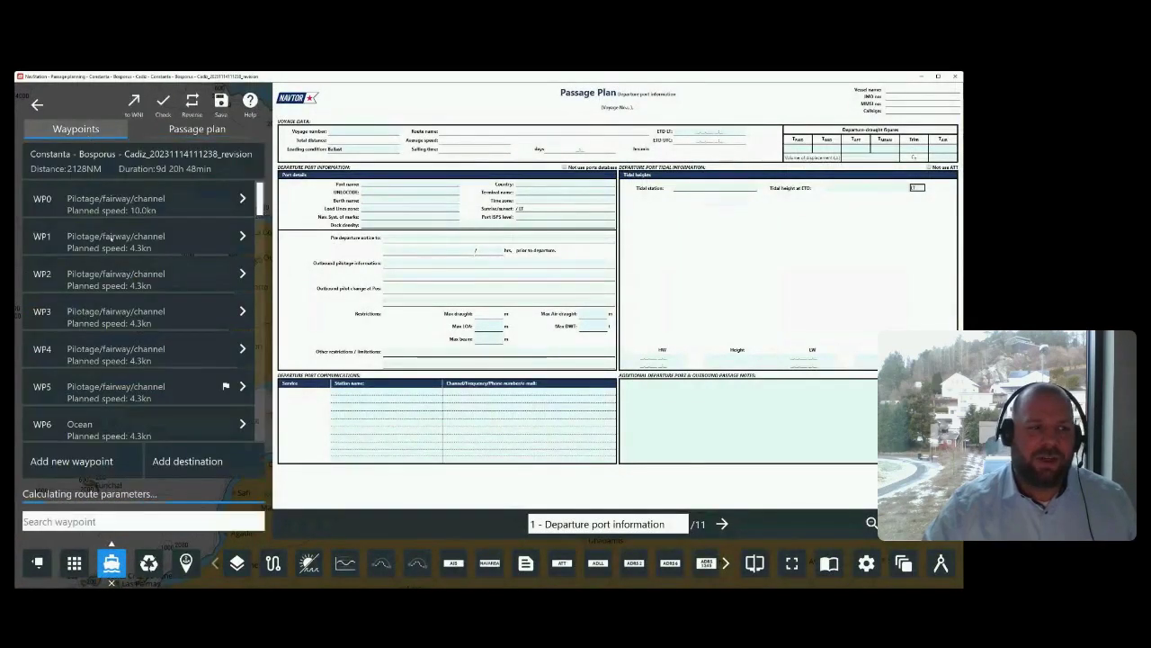
click(208, 282)
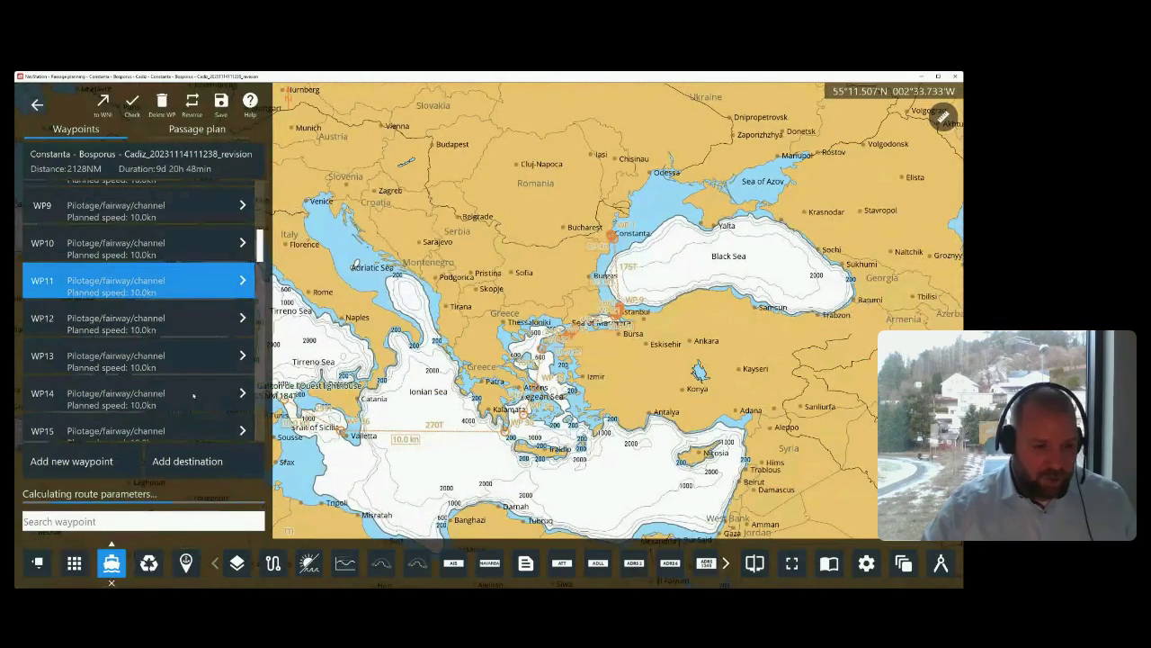
shift+click(193, 394)
click(244, 280)
key(shift+Right)
text(1)
key(Return)
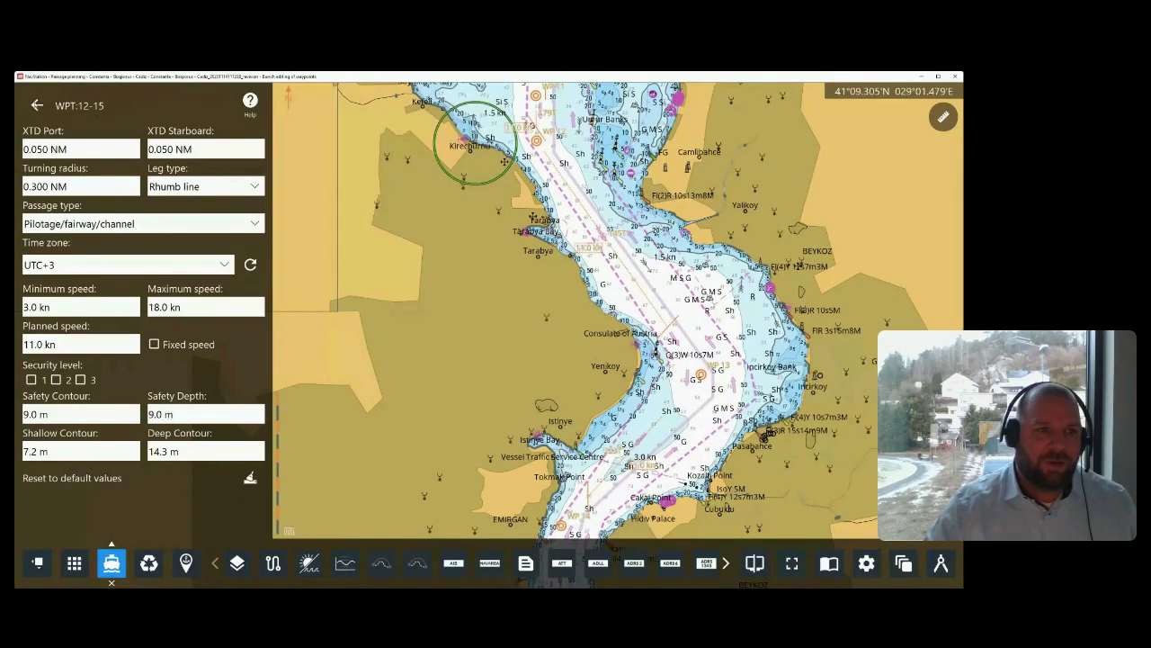
click(37, 106)
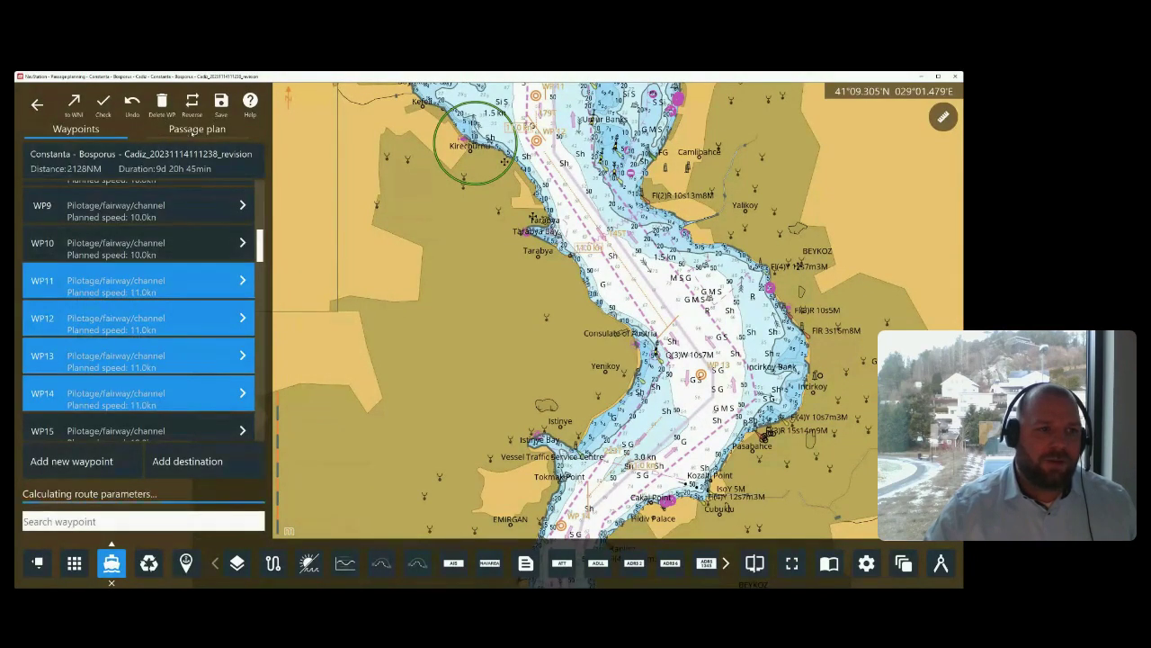
Enter "Schedule" as the passage plan revision reason in the additional notes and approve the revised plan.
click(191, 130)
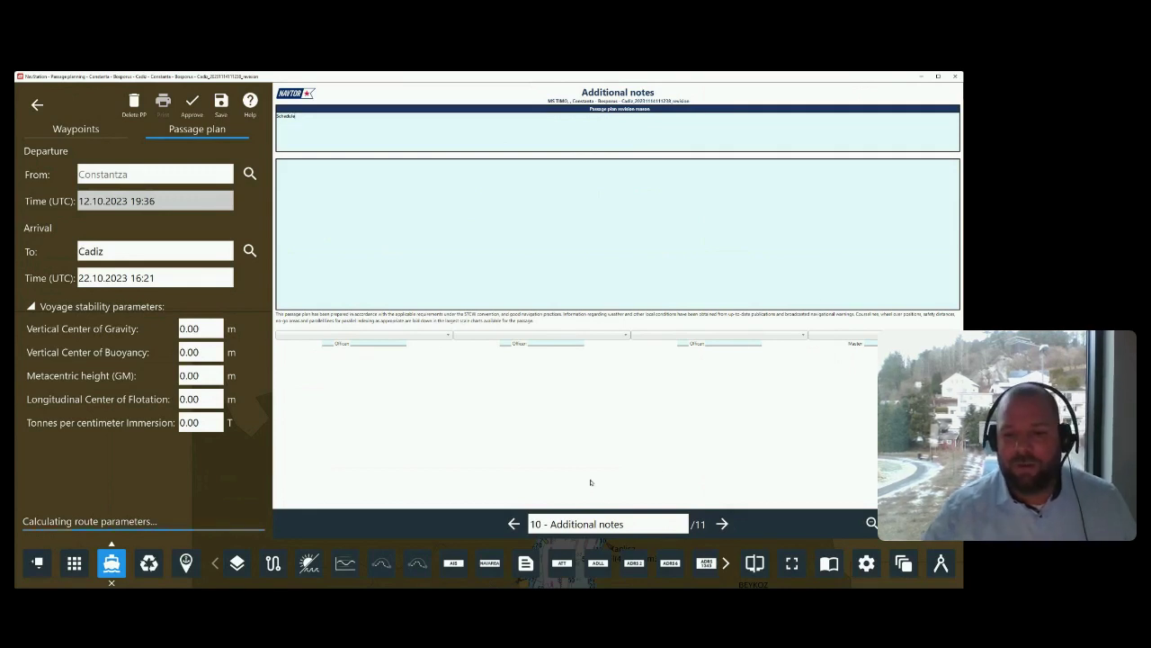
click(192, 105)
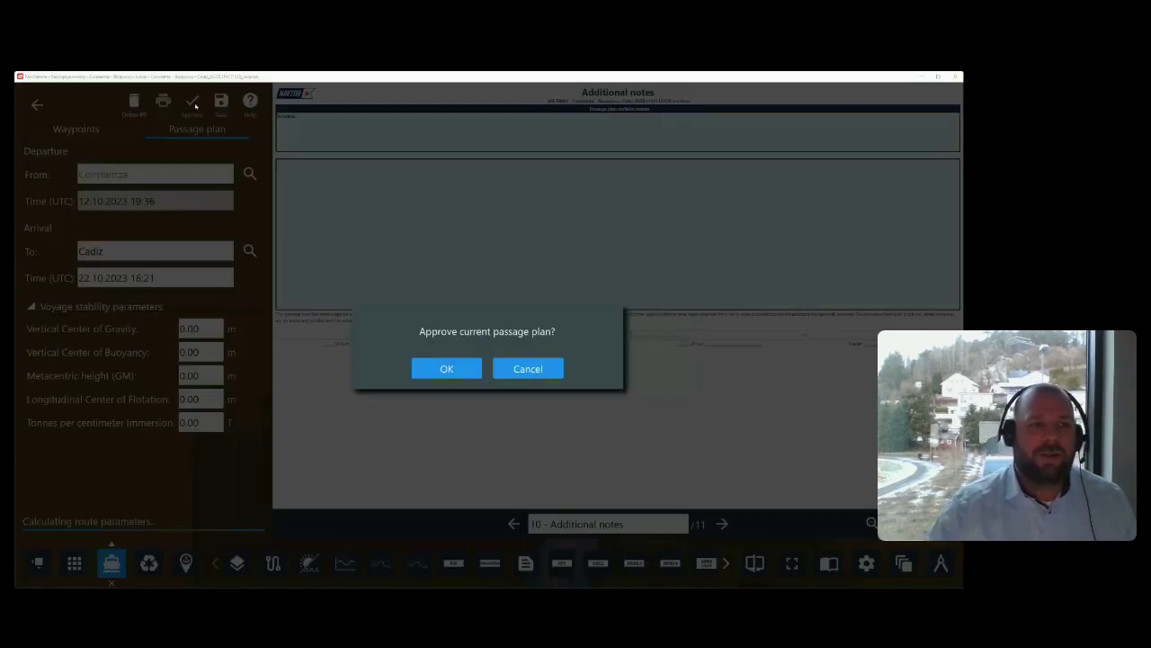
click(447, 369)
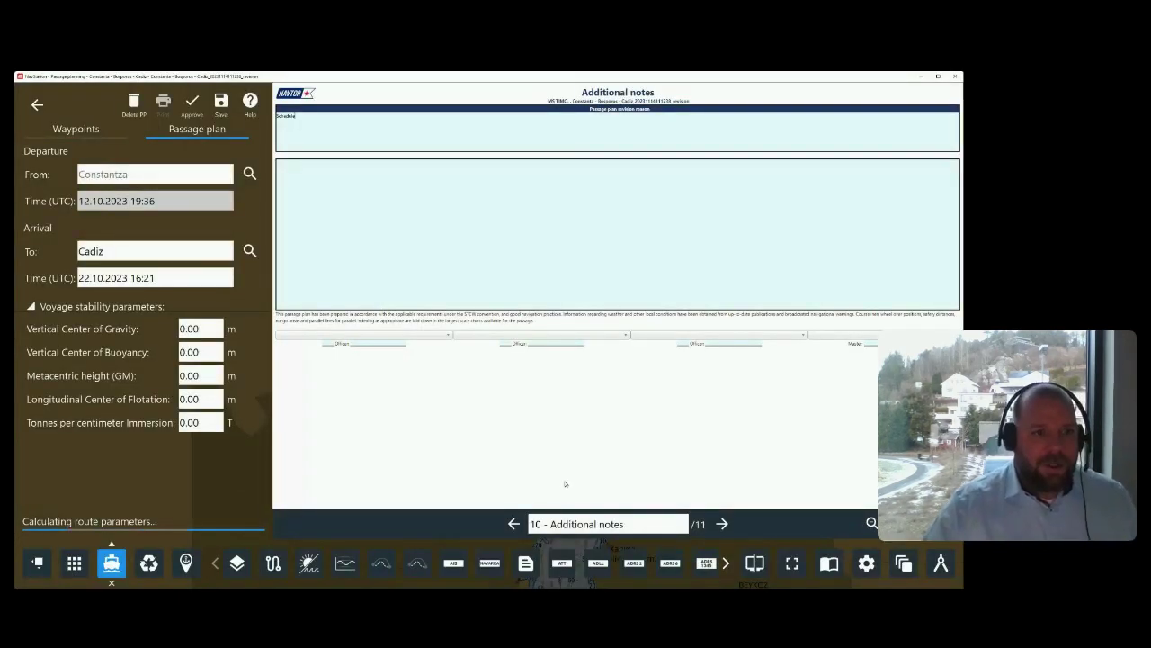
key(Return)
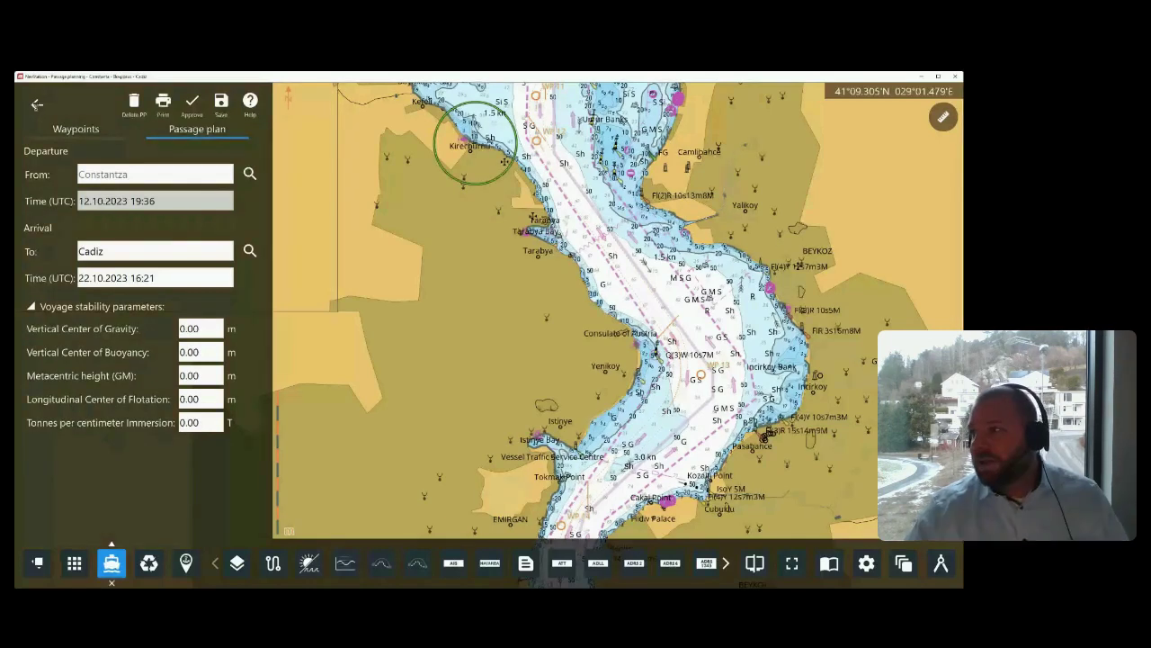
Return to the approved passage plans and open the Constanta - Bosporus - Cadiz revision dated 06.12.2023 08:56 UTC.
click(37, 104)
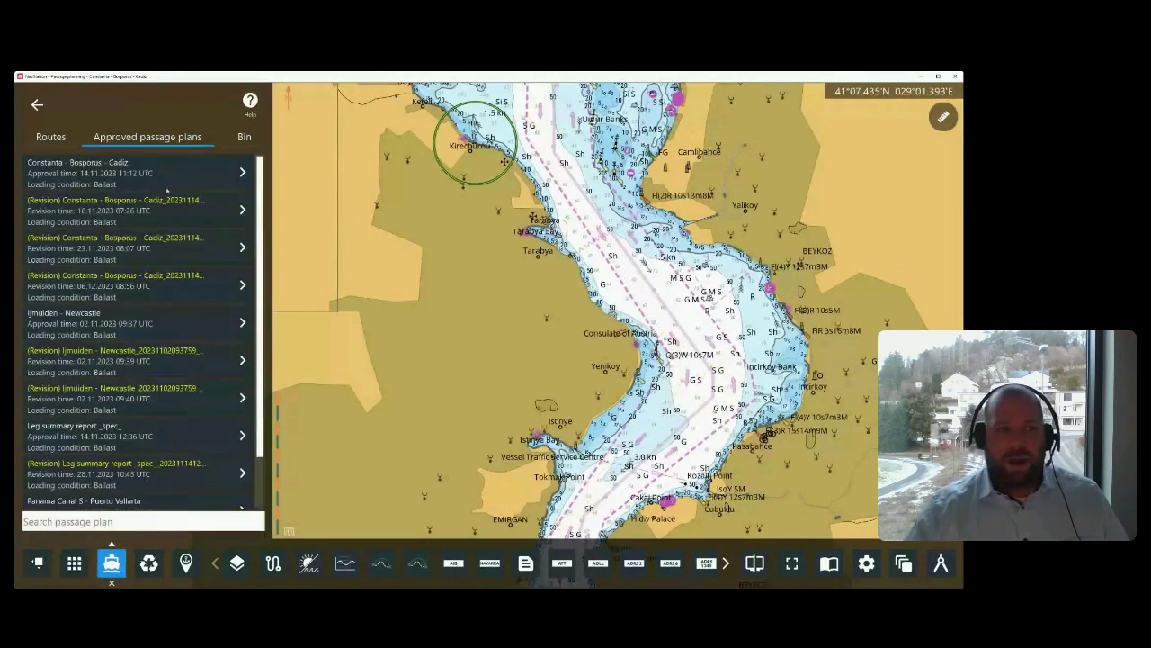
click(173, 291)
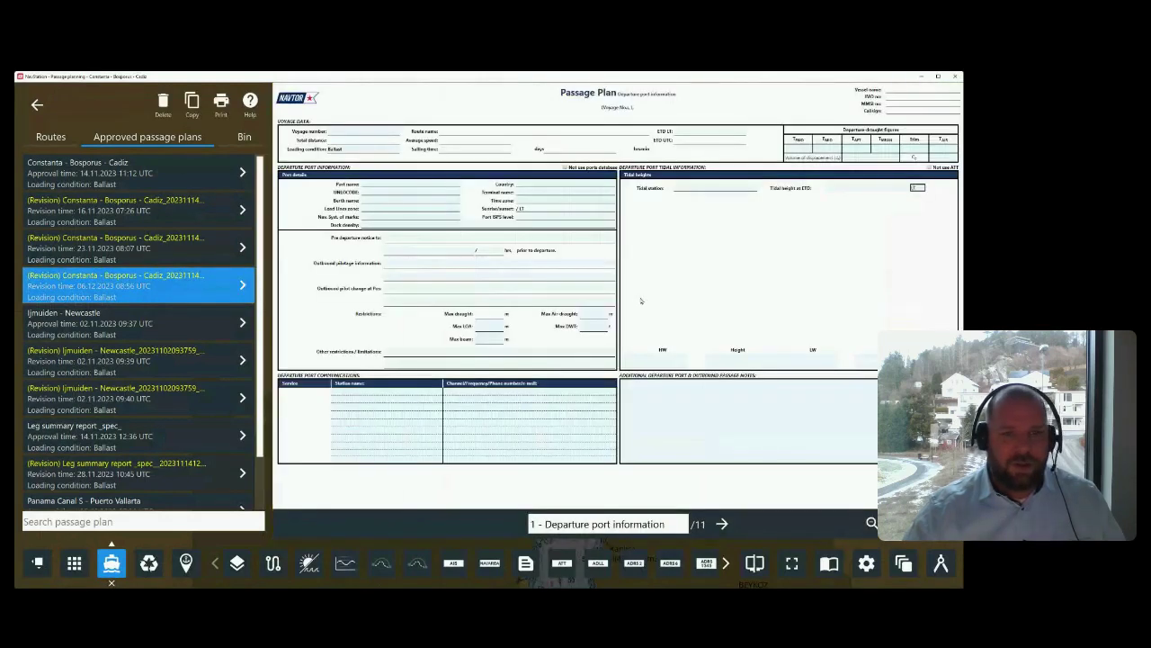